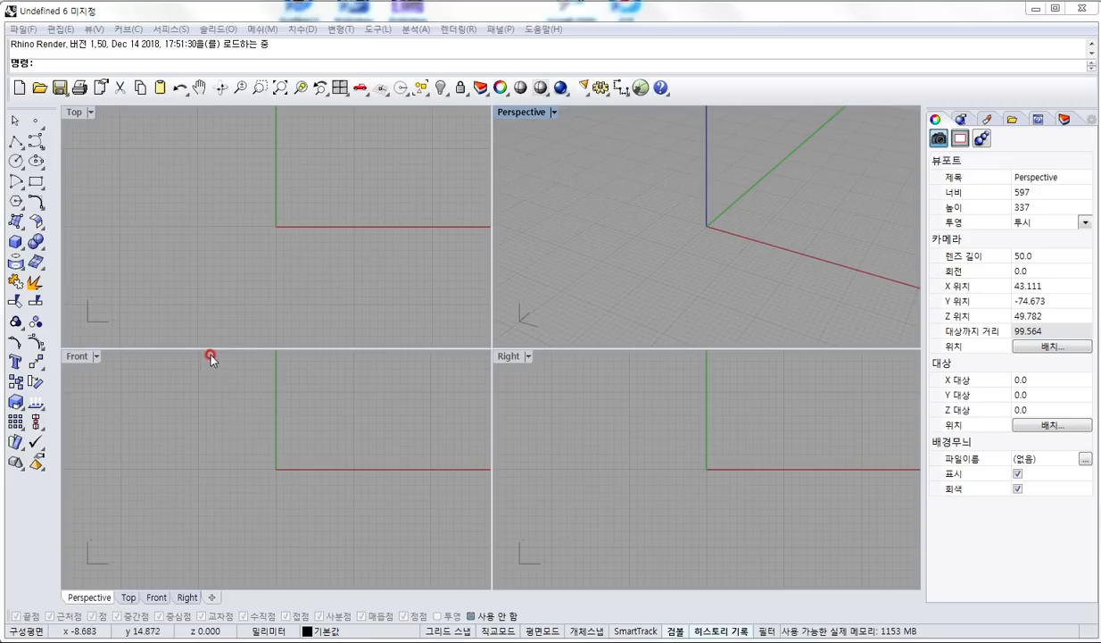
# - Draw a circle with a diameter of 17 mm centred on the origin in the Front view
pyautogui.click(251, 219)
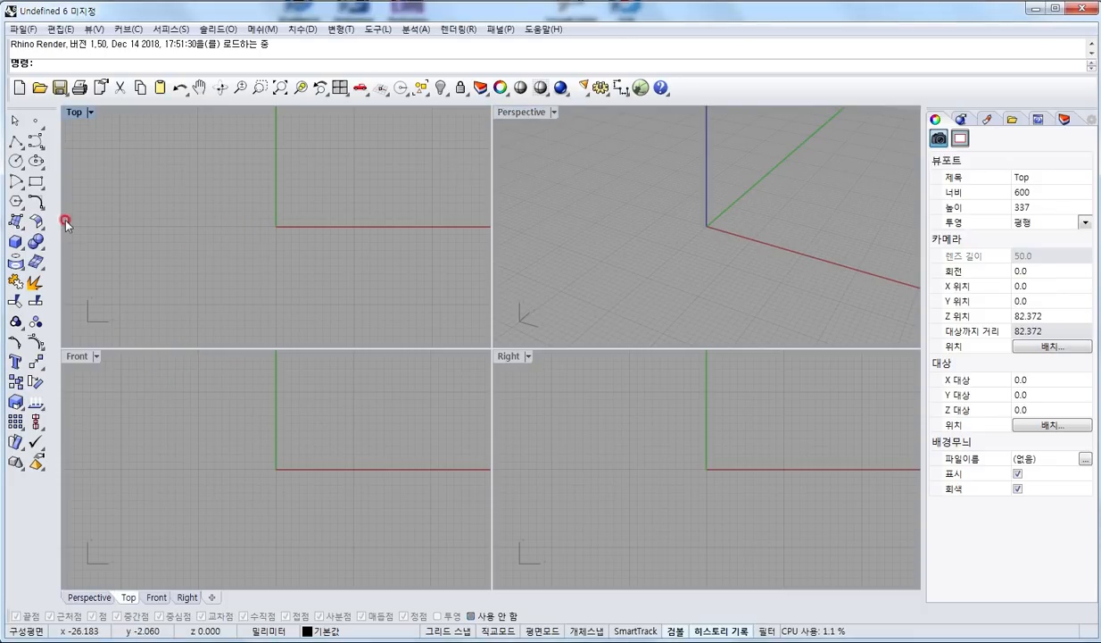
pyautogui.click(15, 161)
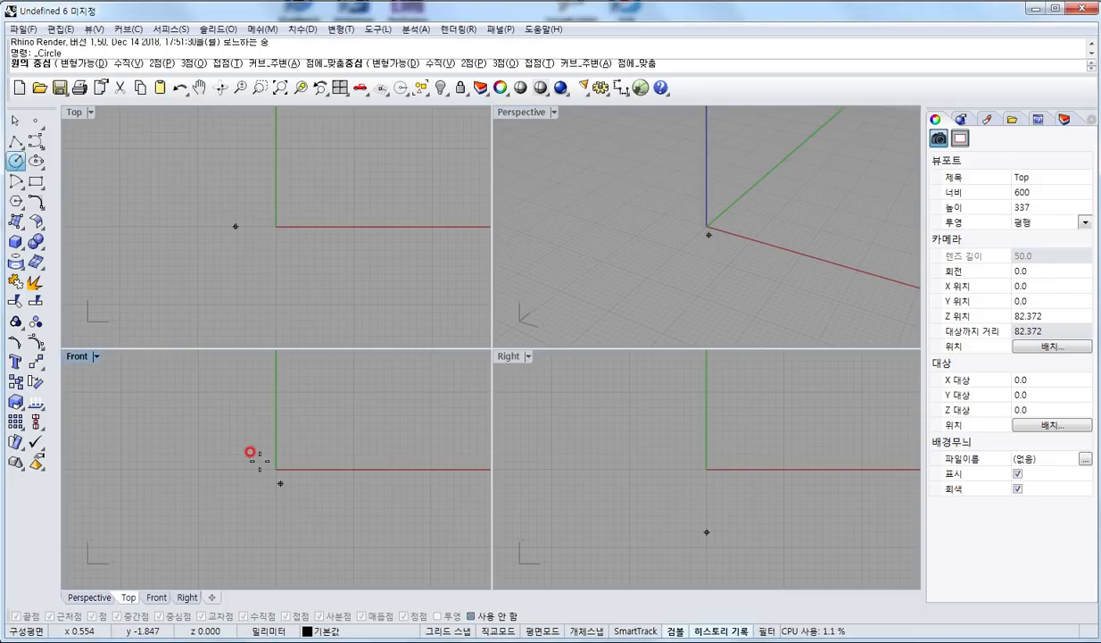
pyautogui.write('0')
pyautogui.press('Return')
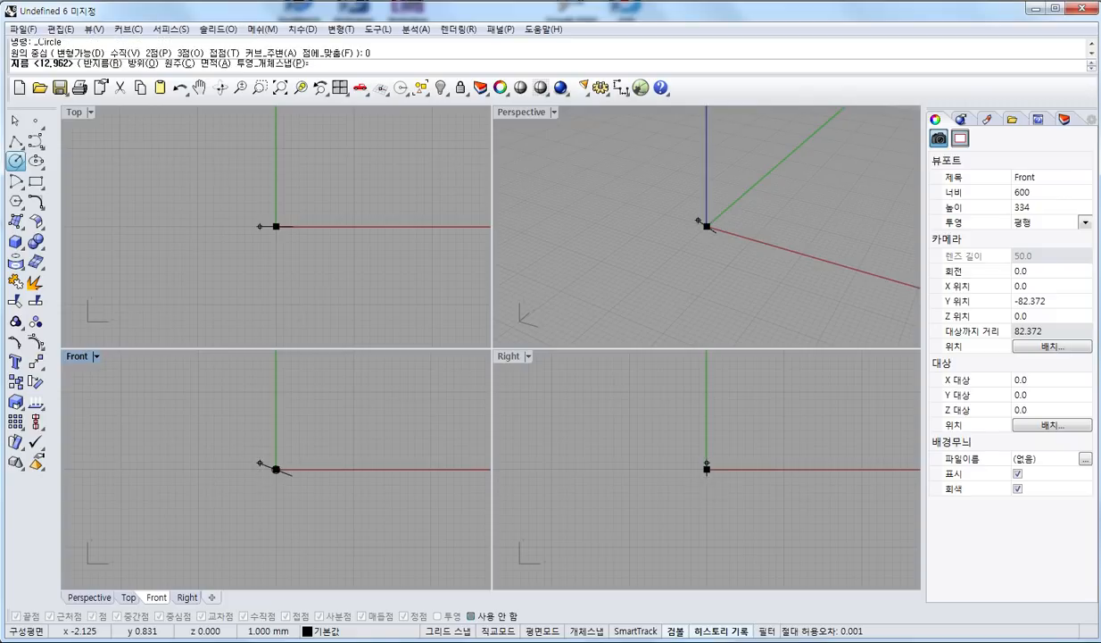
pyautogui.write('17')
pyautogui.press('Return')
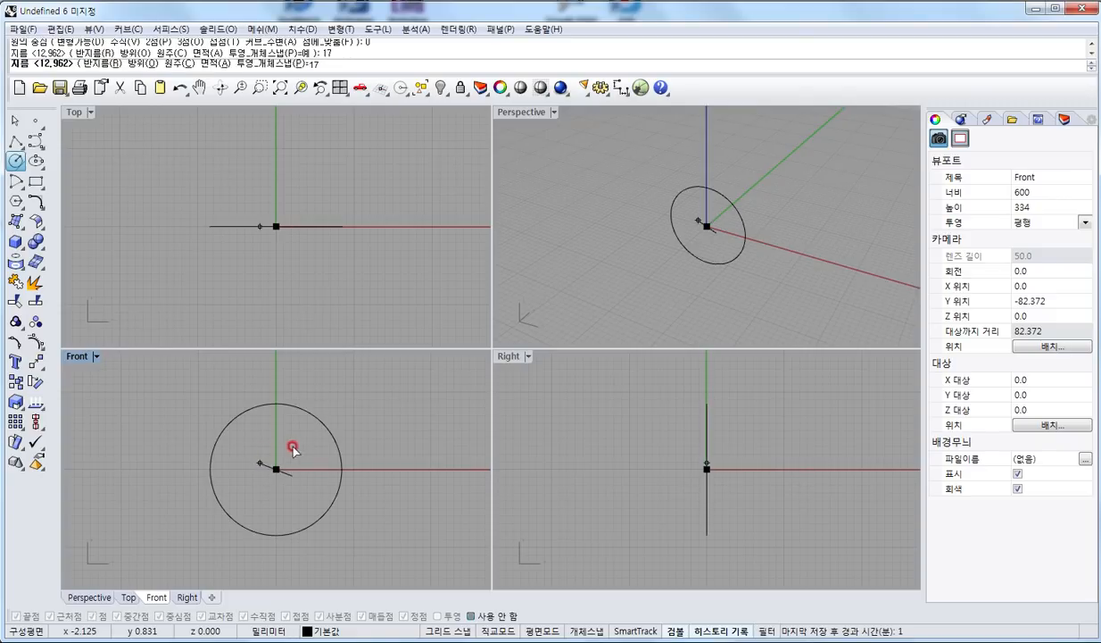
pyautogui.press('Return')
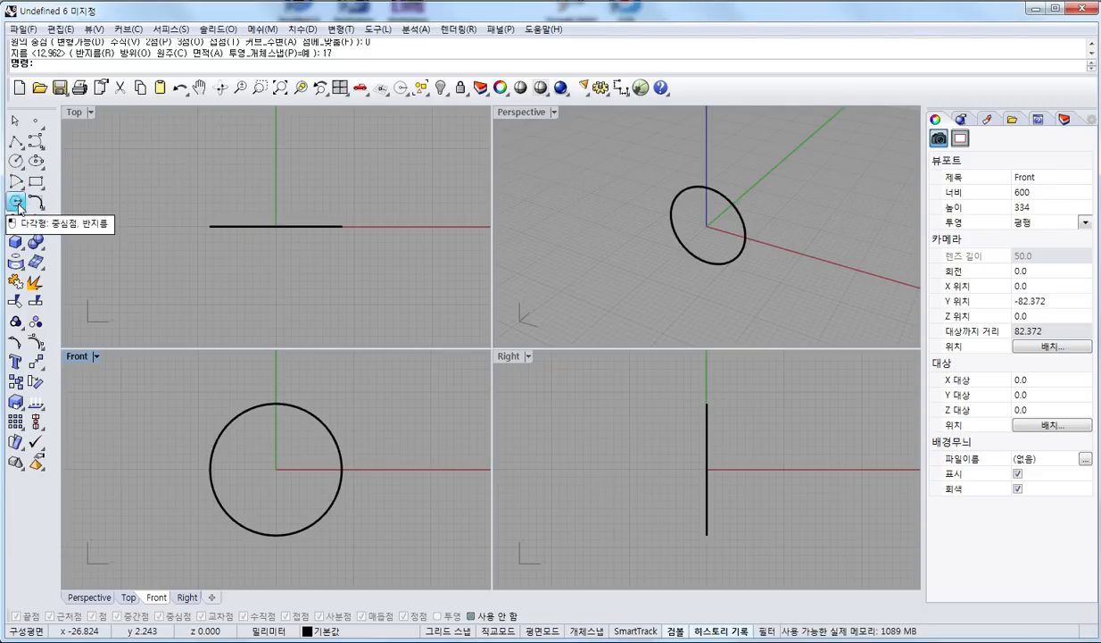
# - Draw a circumscribed four-sided polygon centred on the origin in the Top view, 5 mm from centre to edge midpoint, with edges parallel to the axes
pyautogui.moveTo(16, 204)
pyautogui.mouseDown()
pyautogui.moveTo(60, 223)
pyautogui.moveTo(115, 210)
pyautogui.mouseUp()
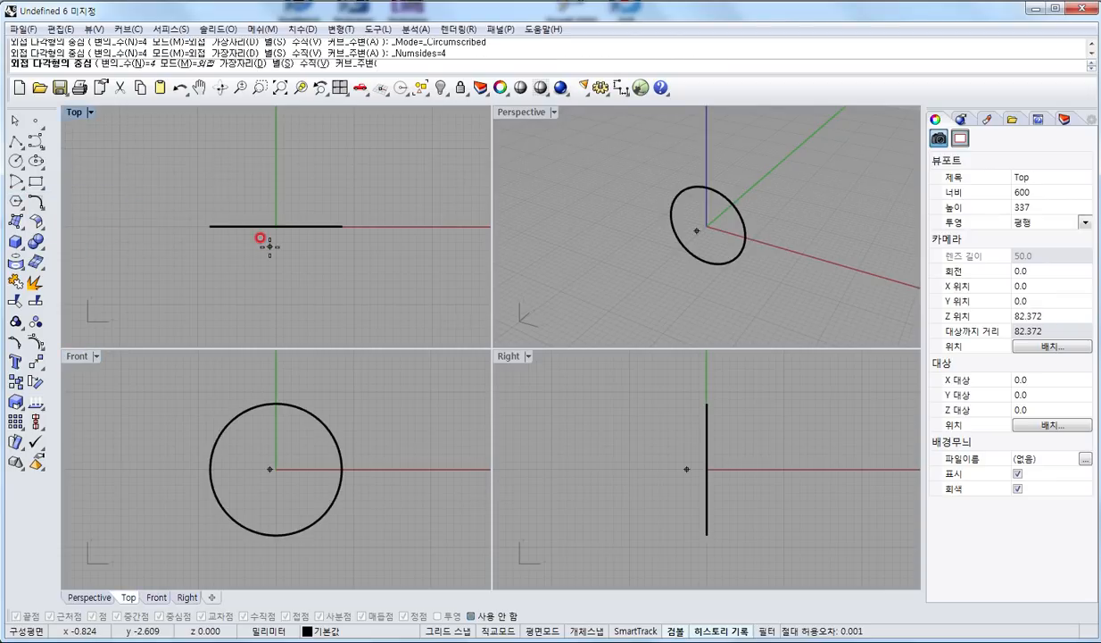
pyautogui.write('0')
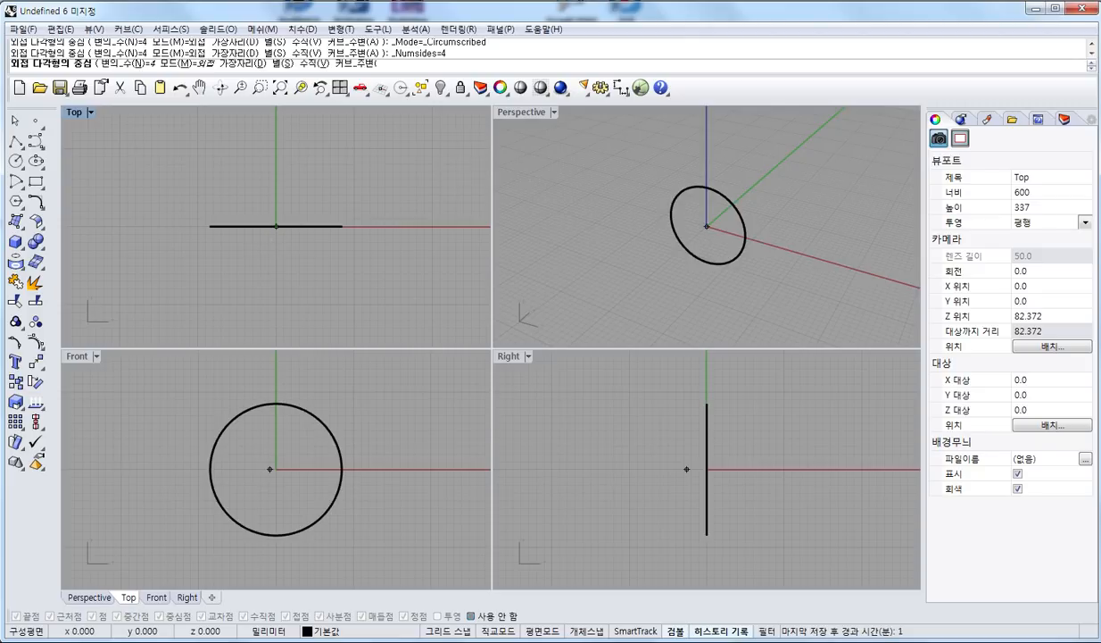
pyautogui.press('Return')
pyautogui.write('5')
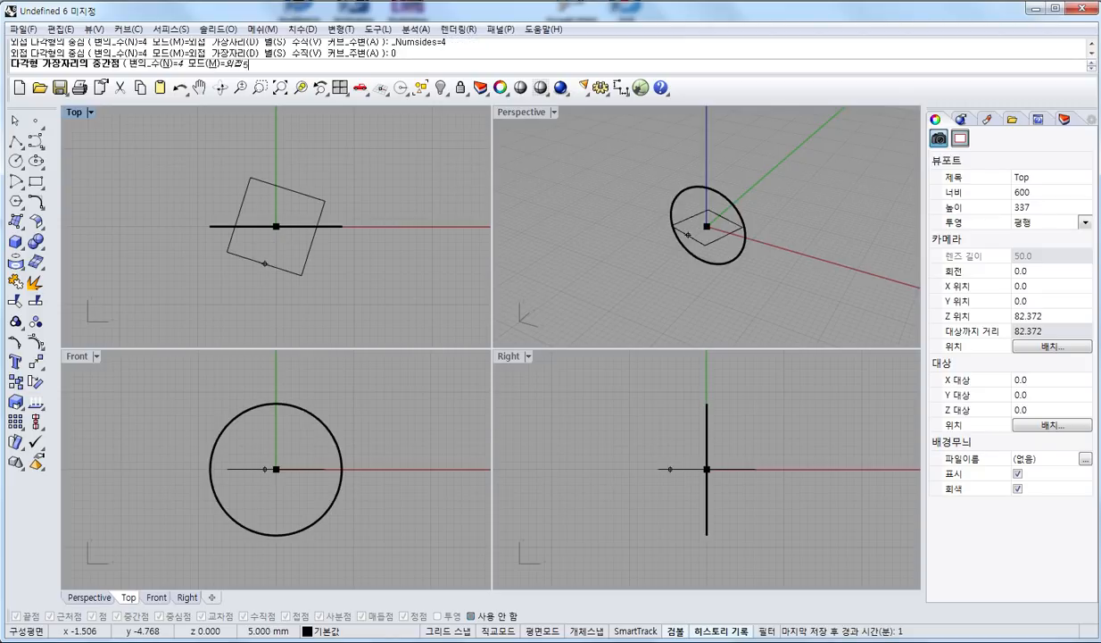
pyautogui.press('Return')
pyautogui.click(267, 293)
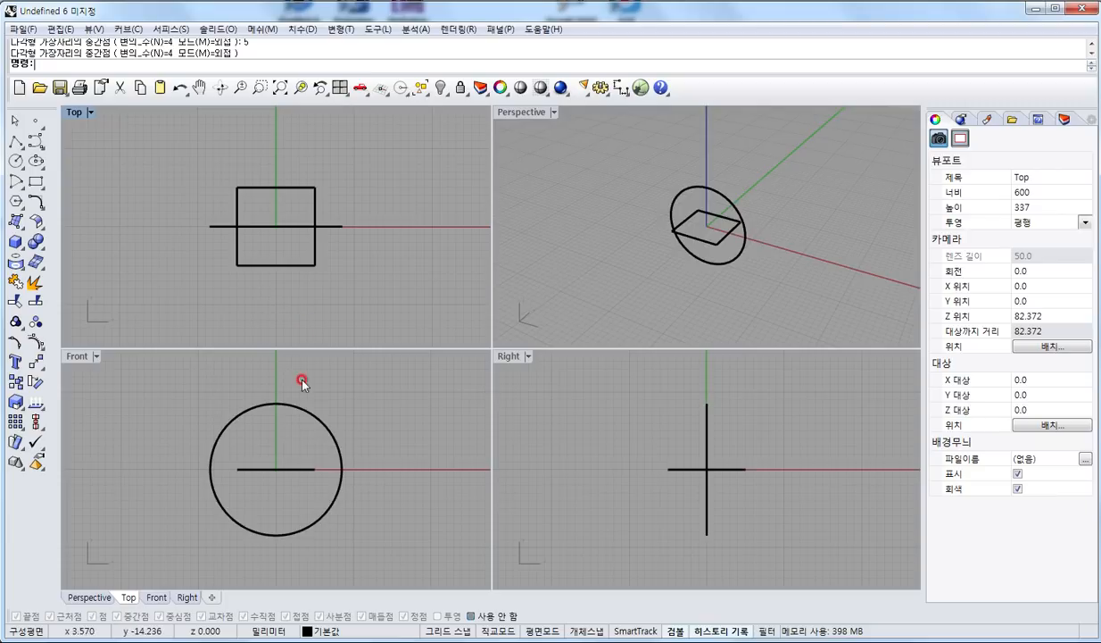
# - Turn off the gumball and move the square up above the circle in the Front view
pyautogui.click(295, 470)
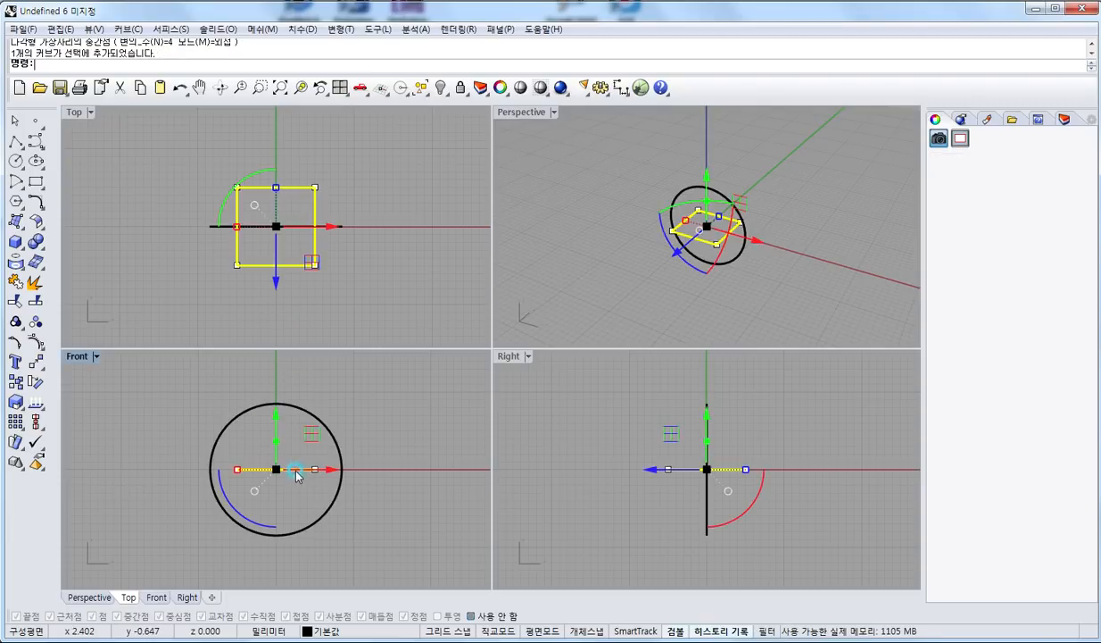
pyautogui.click(676, 631)
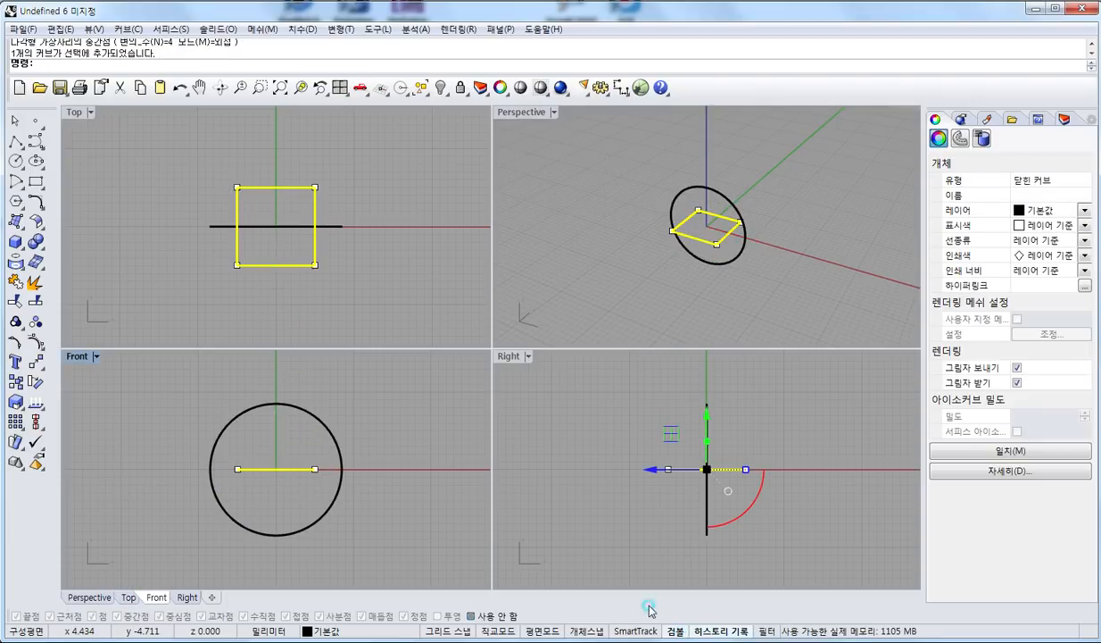
pyautogui.moveTo(269, 469); pyautogui.dragTo(258, 381)
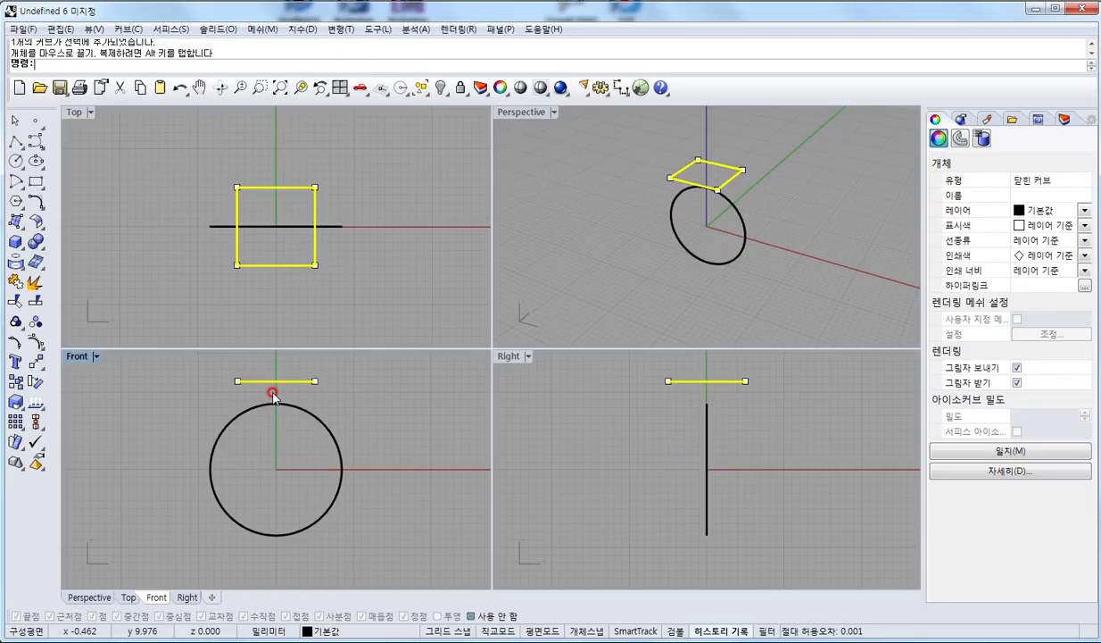
# - Enable object snaps and top-align the square to the highest point of the circle in the Front view
pyautogui.moveTo(290, 415); pyautogui.dragTo(298, 438, button='right')
pyautogui.click(36, 422)
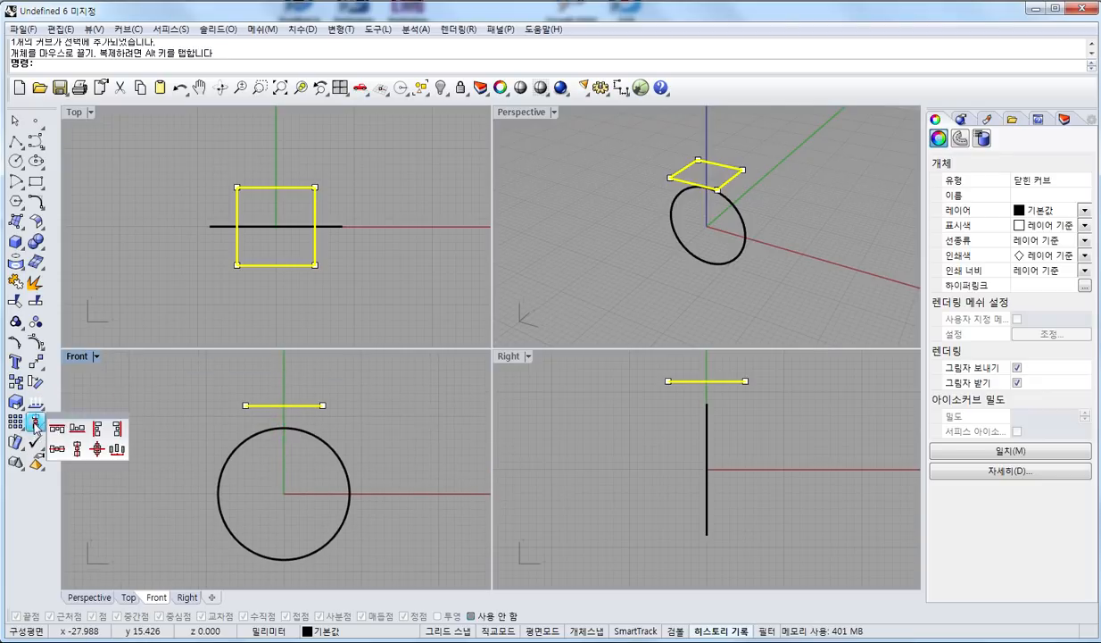
pyautogui.click(59, 432)
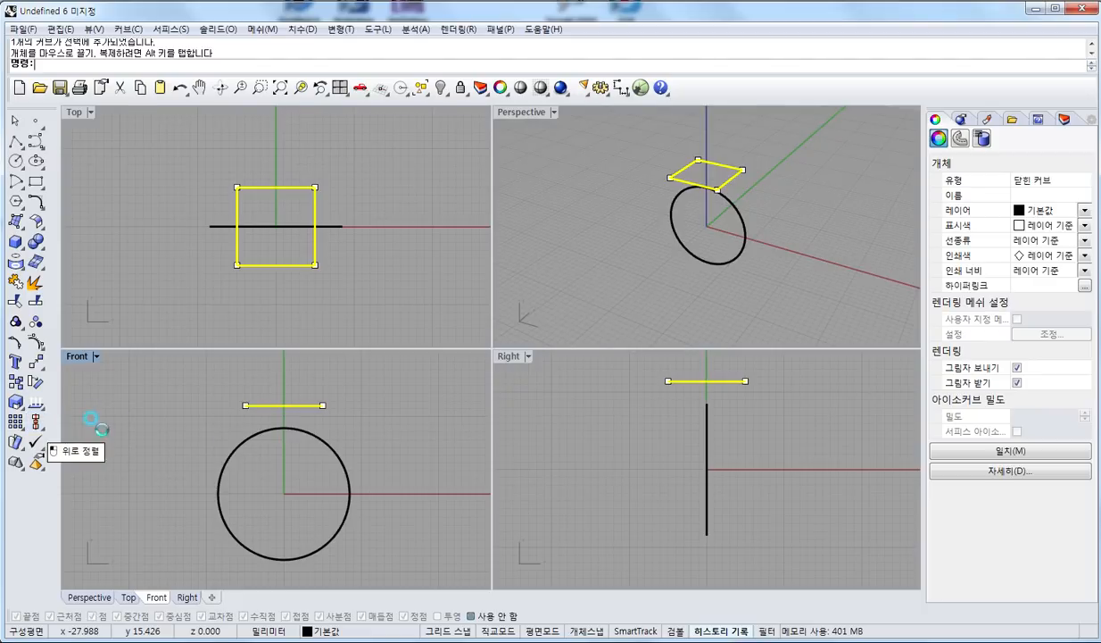
pyautogui.click(468, 615)
pyautogui.click(283, 429)
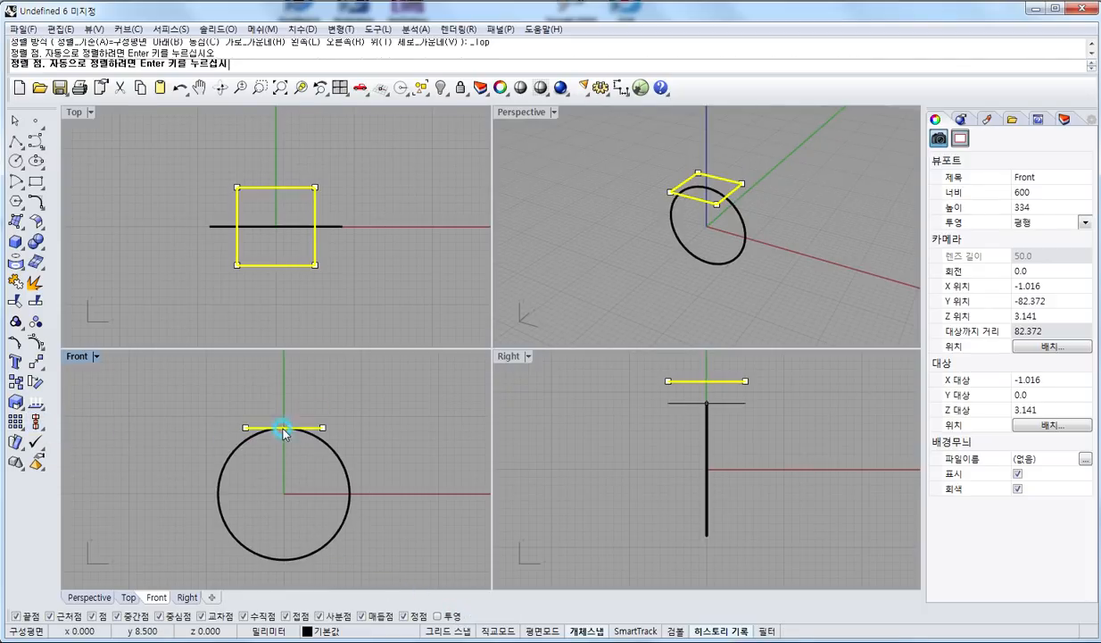
# - Move the square 3 mm straight up from the circle's top in the Front view and deselect it
pyautogui.click(35, 361)
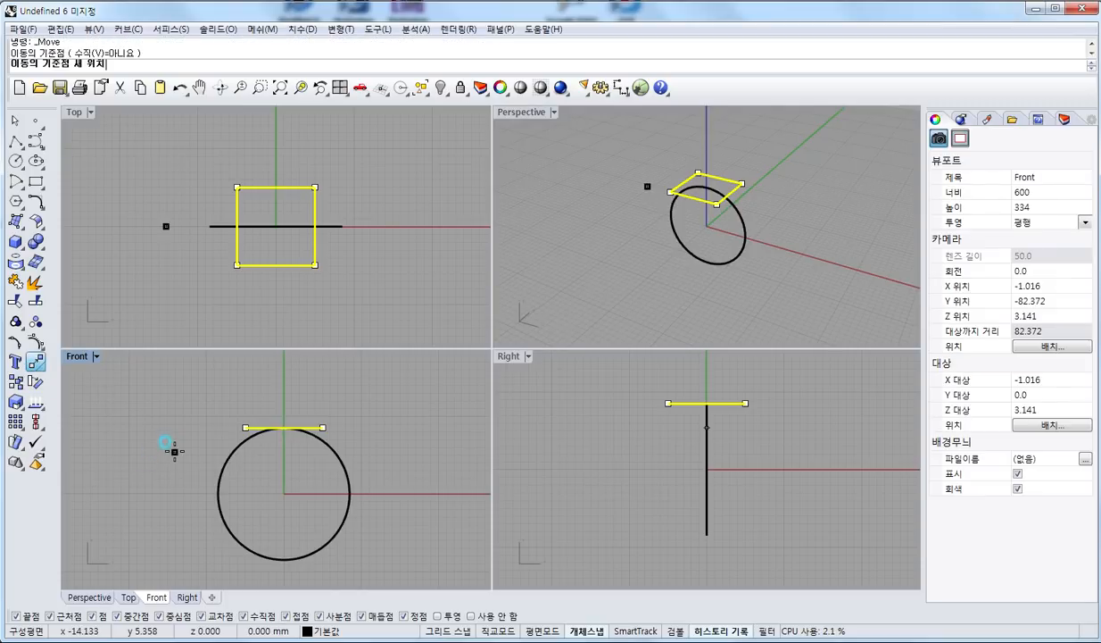
pyautogui.click(165, 444)
pyautogui.write('3')
pyautogui.press('Return')
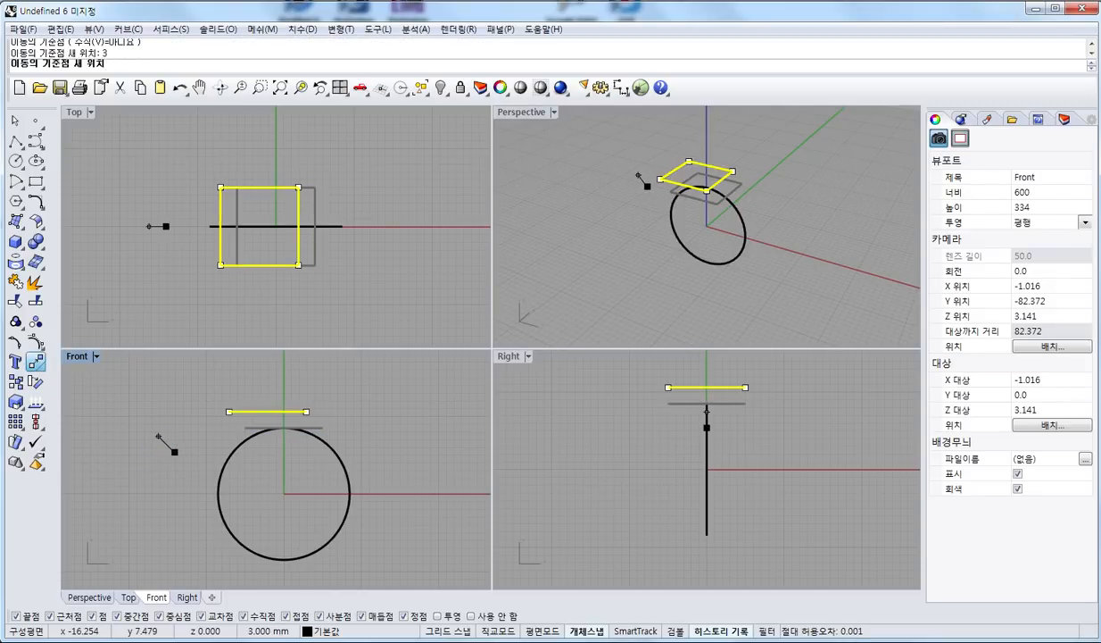
pyautogui.click(169, 387)
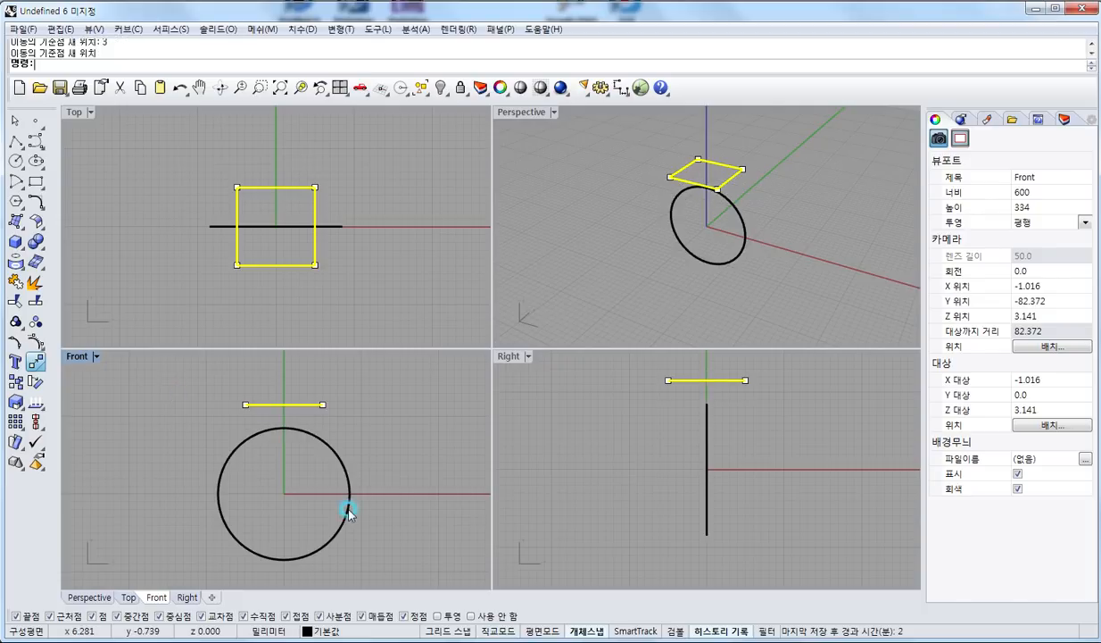
pyautogui.click(665, 258)
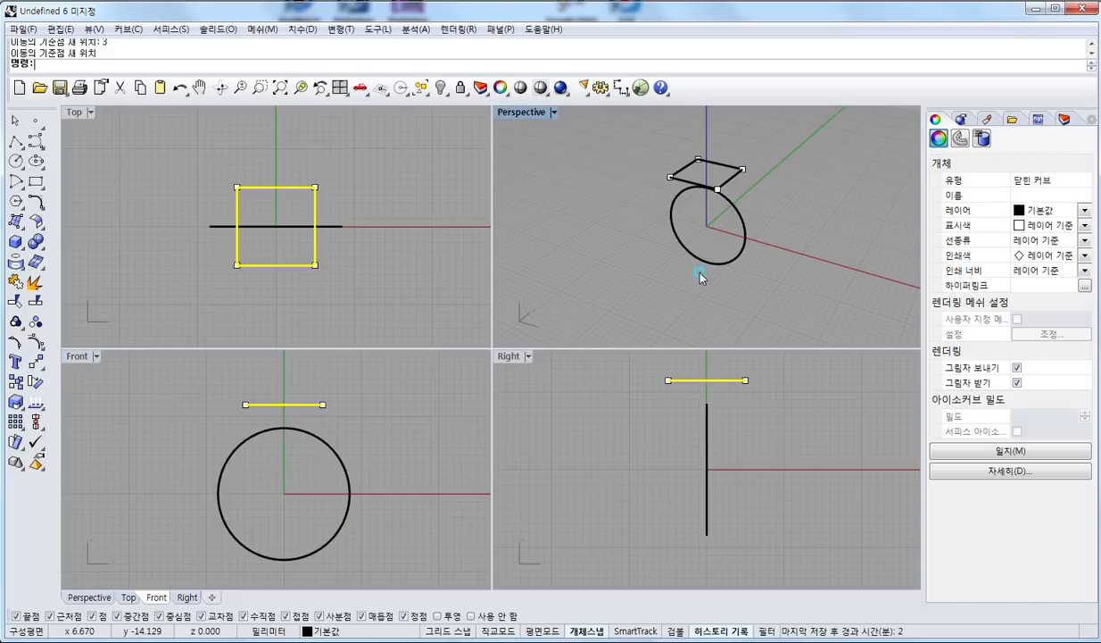
pyautogui.moveTo(660, 216); pyautogui.dragTo(755, 250, button='right')
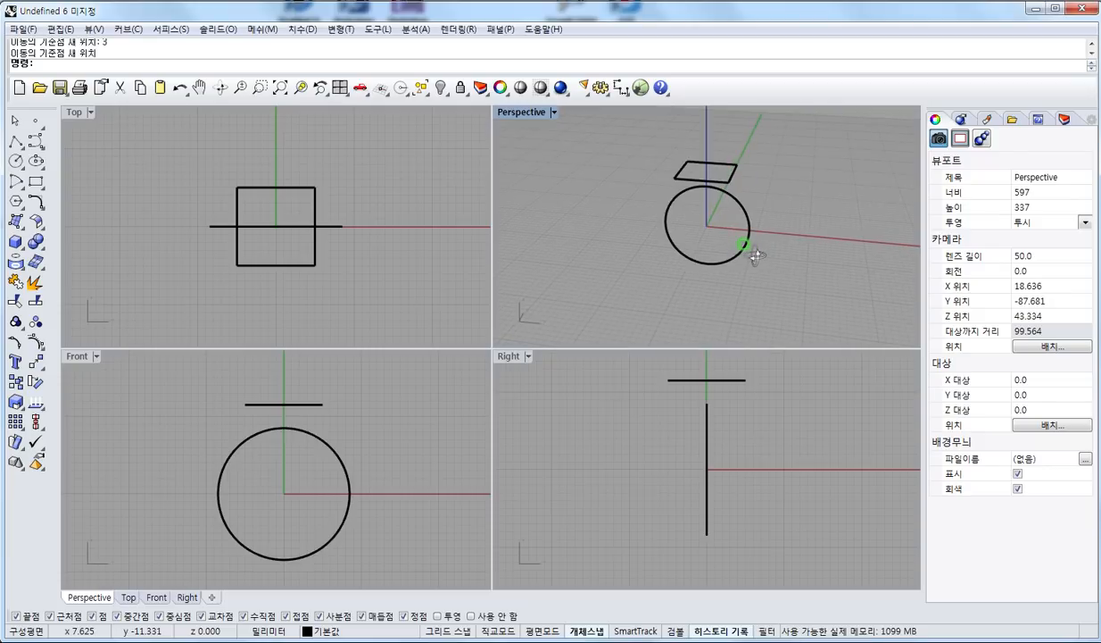
# - Maximize the Front view and select the circle
pyautogui.doubleClick(75, 358)
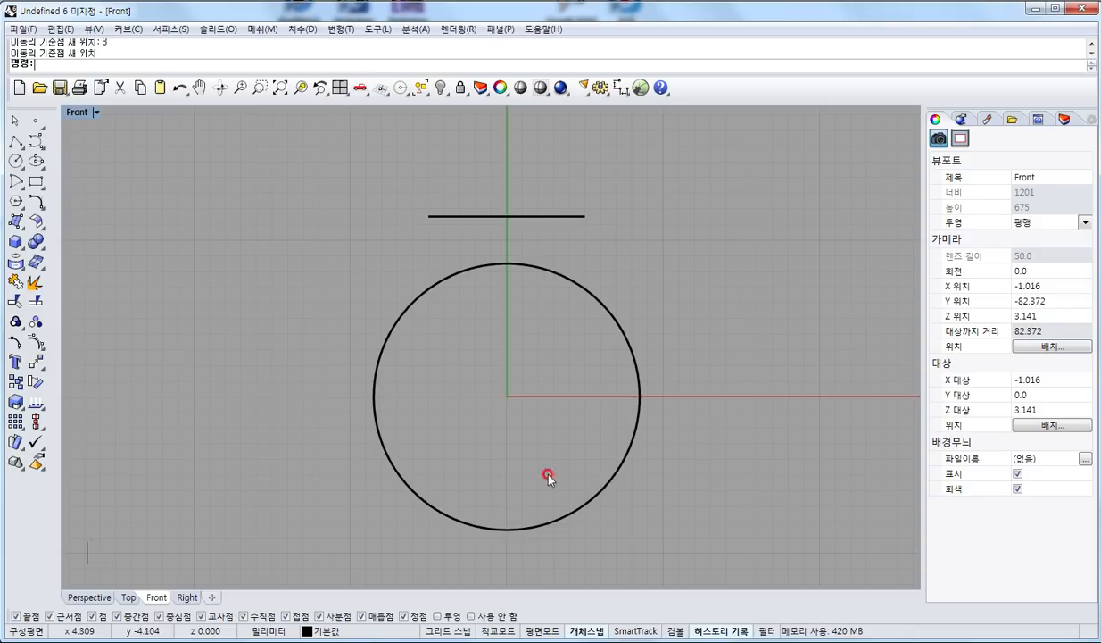
pyautogui.moveTo(480, 375); pyautogui.dragTo(409, 296, button='right')
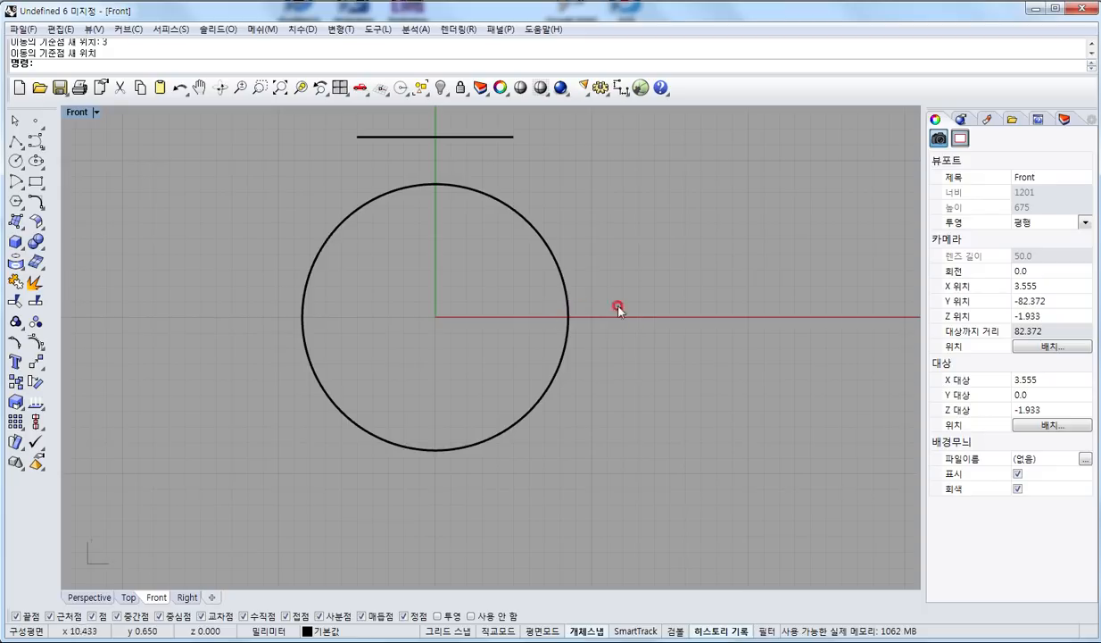
pyautogui.click(473, 444)
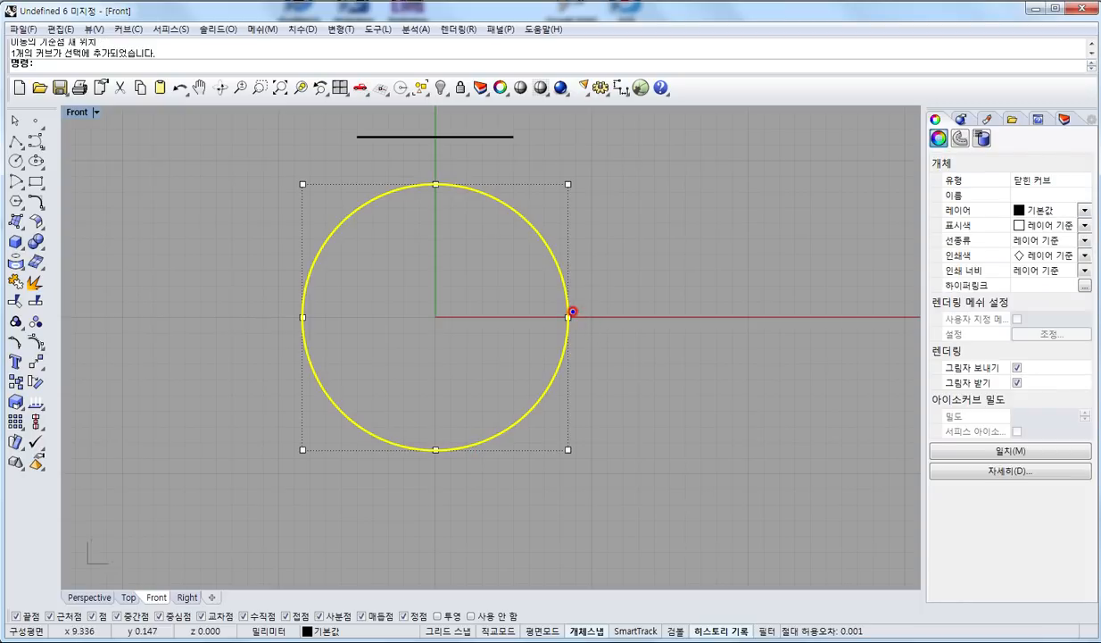
pyautogui.moveTo(585, 312)
pyautogui.mouseDown()
pyautogui.moveTo(594, 301)
pyautogui.moveTo(598, 337)
pyautogui.mouseUp()
pyautogui.moveTo(417, 484); pyautogui.dragTo(446, 483)
pyautogui.moveTo(625, 368); pyautogui.dragTo(630, 391)
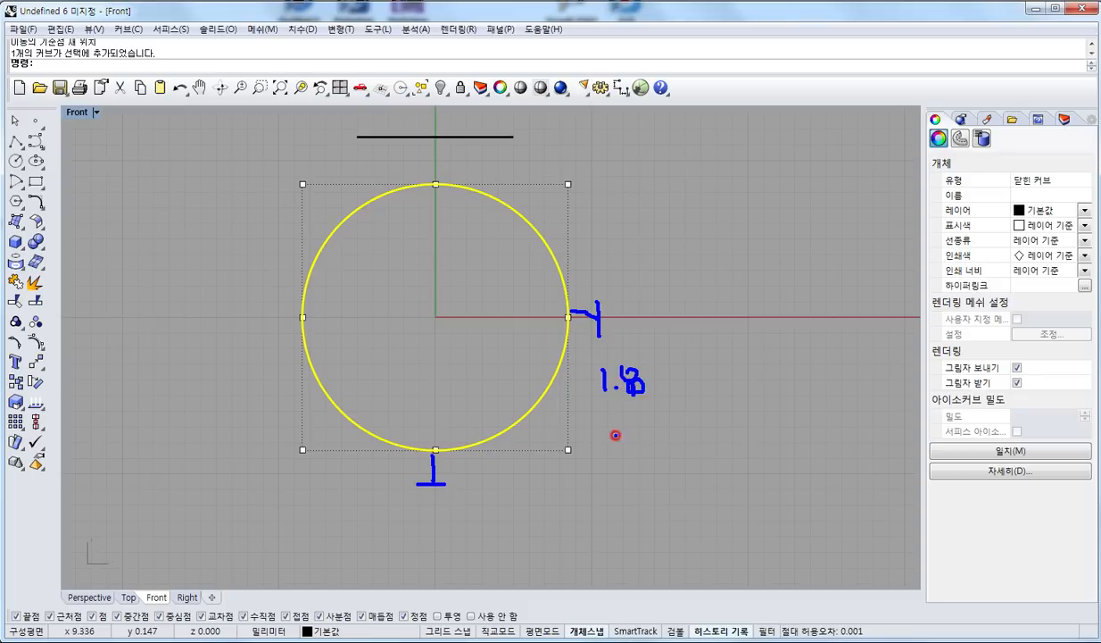
pyautogui.moveTo(593, 403); pyautogui.dragTo(675, 406)
pyautogui.moveTo(608, 439)
pyautogui.mouseDown()
pyautogui.moveTo(610, 476)
pyautogui.moveTo(650, 434)
pyautogui.moveTo(733, 465)
pyautogui.mouseUp()
pyautogui.click(615, 476)
pyautogui.click(757, 463)
pyautogui.moveTo(785, 414); pyautogui.dragTo(760, 449)
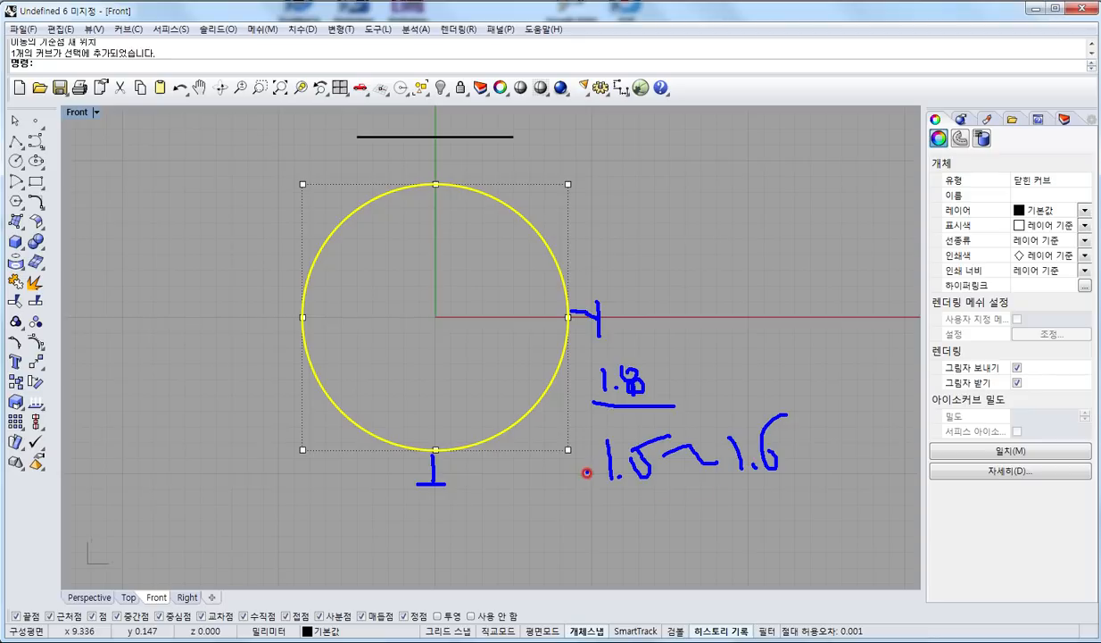
pyautogui.moveTo(595, 487); pyautogui.dragTo(810, 471)
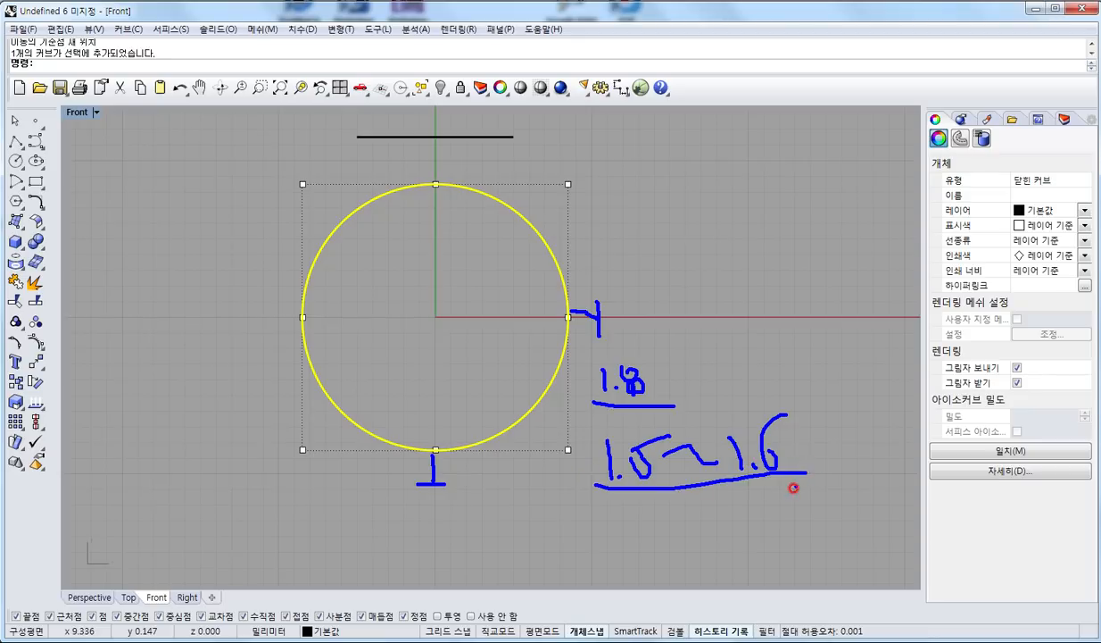
pyautogui.moveTo(596, 500)
pyautogui.mouseDown()
pyautogui.moveTo(567, 455)
pyautogui.moveTo(665, 349)
pyautogui.moveTo(785, 416)
pyautogui.moveTo(754, 466)
pyautogui.mouseUp()
pyautogui.moveTo(573, 470)
pyautogui.mouseDown()
pyautogui.moveTo(727, 402)
pyautogui.moveTo(777, 452)
pyautogui.mouseUp()
pyautogui.moveTo(391, 457)
pyautogui.mouseDown()
pyautogui.moveTo(409, 467)
pyautogui.moveTo(333, 480)
pyautogui.moveTo(358, 489)
pyautogui.mouseUp()
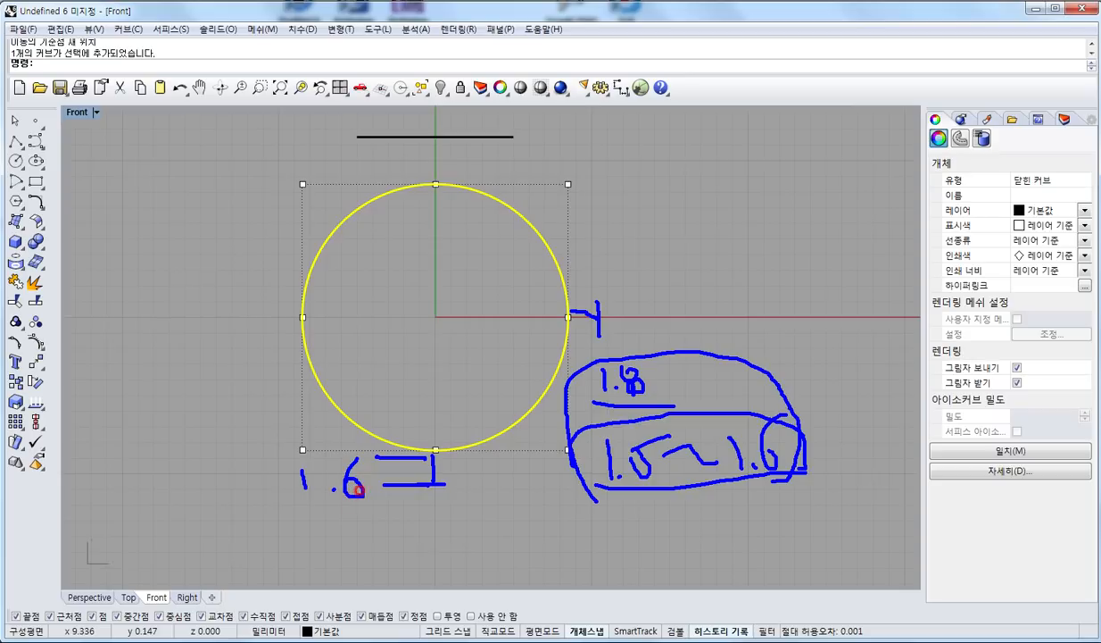
pyautogui.moveTo(357, 533)
pyautogui.mouseDown()
pyautogui.moveTo(366, 518)
pyautogui.moveTo(394, 551)
pyautogui.moveTo(423, 531)
pyautogui.moveTo(482, 545)
pyautogui.mouseUp()
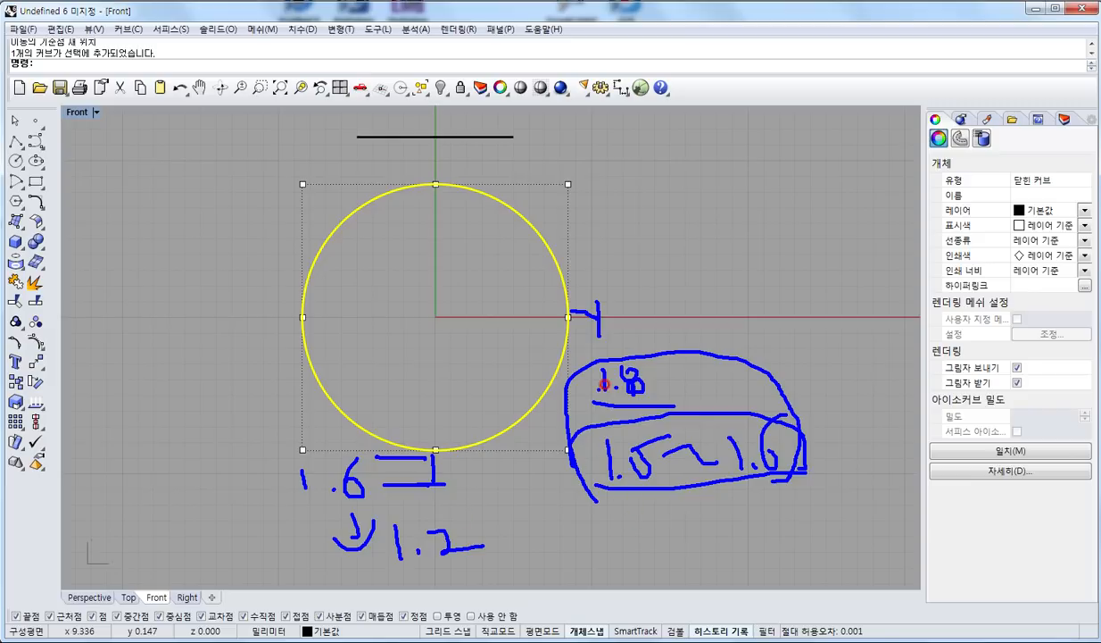
pyautogui.moveTo(602, 411)
pyautogui.mouseDown()
pyautogui.moveTo(593, 362)
pyautogui.moveTo(656, 392)
pyautogui.moveTo(611, 396)
pyautogui.mouseUp()
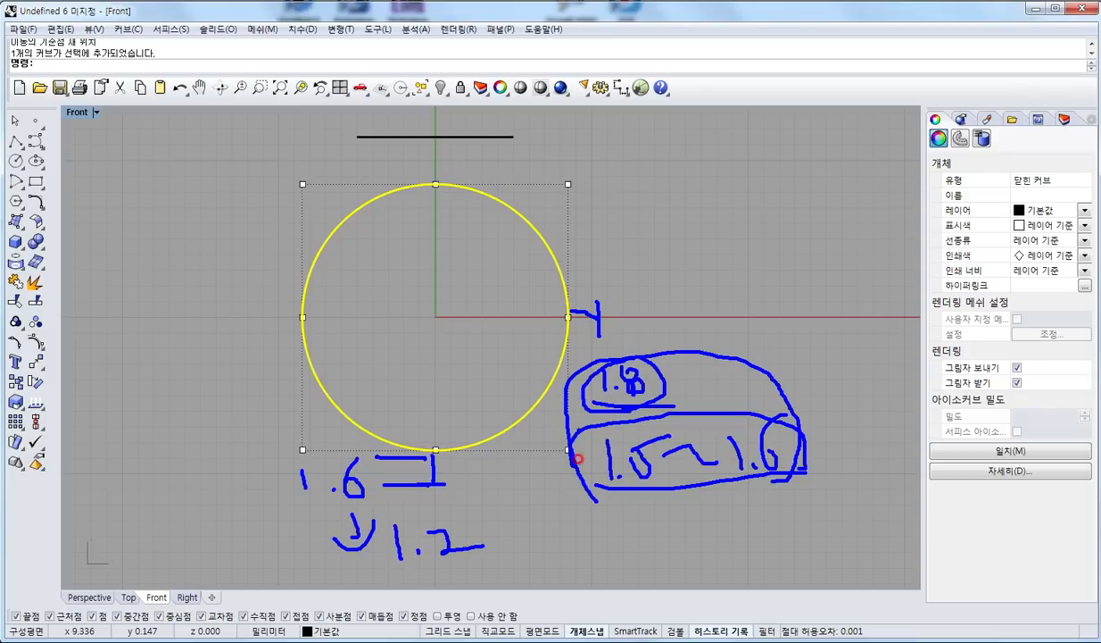
pyautogui.moveTo(586, 485); pyautogui.dragTo(765, 485)
pyautogui.click(673, 520)
pyautogui.moveTo(683, 475)
pyautogui.mouseDown()
pyautogui.moveTo(684, 533)
pyautogui.moveTo(728, 504)
pyautogui.mouseUp()
pyautogui.click(624, 538)
pyautogui.moveTo(598, 548)
pyautogui.mouseDown()
pyautogui.moveTo(603, 580)
pyautogui.moveTo(734, 558)
pyautogui.mouseUp()
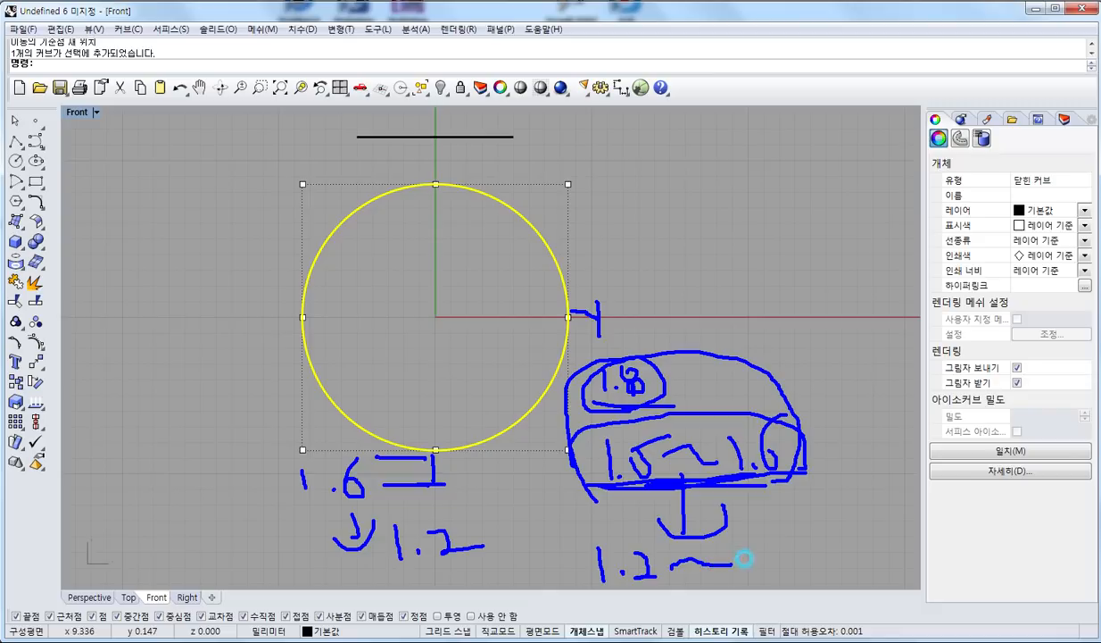
pyautogui.moveTo(575, 552)
pyautogui.mouseDown()
pyautogui.moveTo(635, 586)
pyautogui.moveTo(786, 546)
pyautogui.moveTo(636, 541)
pyautogui.moveTo(592, 571)
pyautogui.mouseUp()
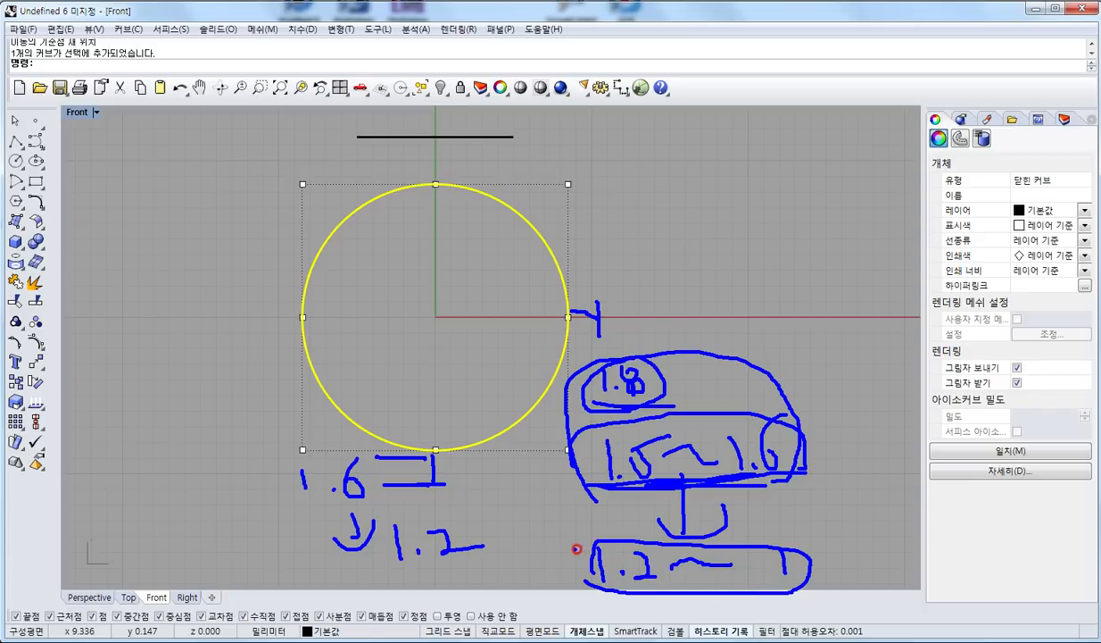
pyautogui.moveTo(577, 548)
pyautogui.mouseDown()
pyautogui.moveTo(491, 551)
pyautogui.moveTo(491, 564)
pyautogui.mouseUp()
pyautogui.moveTo(453, 454); pyautogui.dragTo(439, 546)
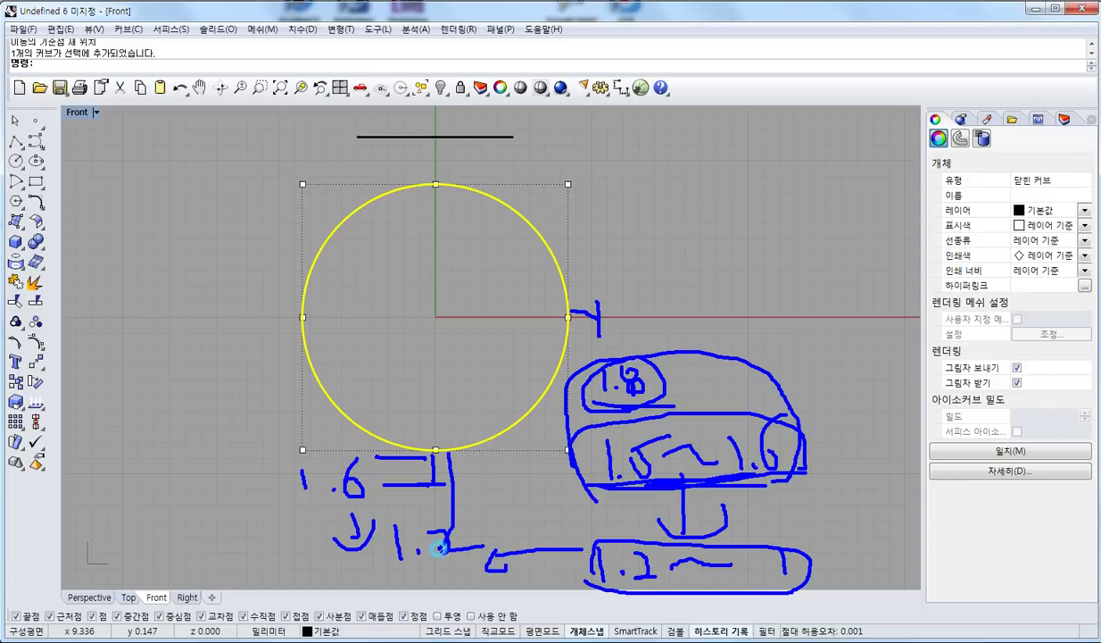
pyautogui.moveTo(361, 557)
pyautogui.mouseDown()
pyautogui.moveTo(364, 579)
pyautogui.moveTo(363, 557)
pyautogui.moveTo(410, 586)
pyautogui.moveTo(506, 595)
pyautogui.mouseUp()
pyautogui.click(398, 585)
pyautogui.moveTo(515, 597); pyautogui.dragTo(528, 593)
pyautogui.moveTo(534, 583); pyautogui.dragTo(544, 589)
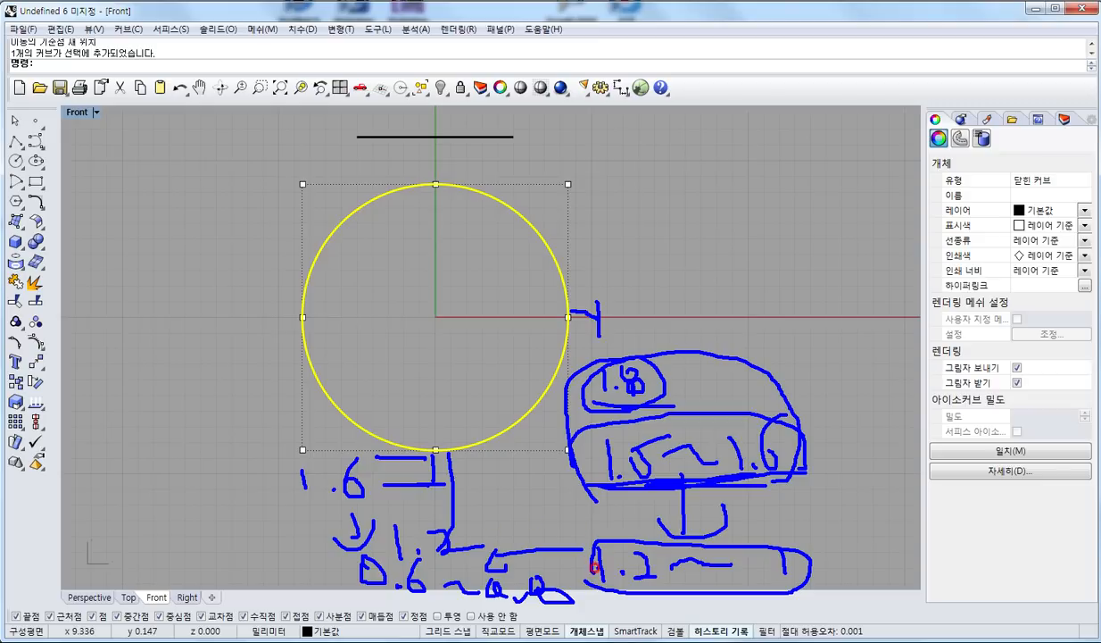
pyautogui.moveTo(512, 589)
pyautogui.mouseDown()
pyautogui.moveTo(476, 586)
pyautogui.moveTo(531, 547)
pyautogui.moveTo(517, 616)
pyautogui.mouseUp()
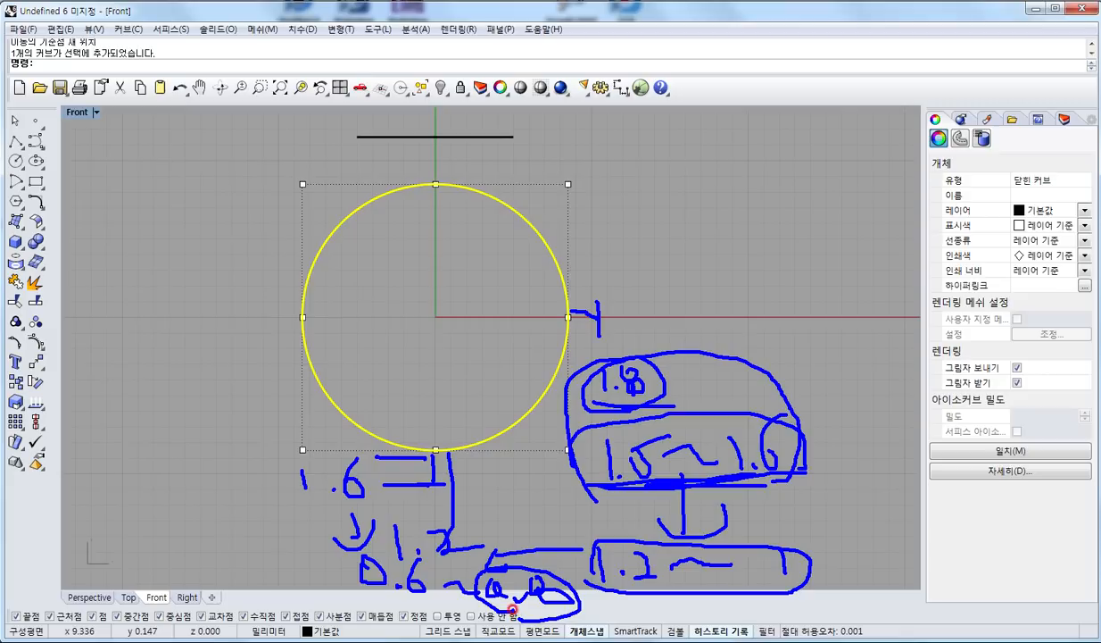
pyautogui.moveTo(770, 465)
pyautogui.mouseDown()
pyautogui.moveTo(592, 442)
pyautogui.moveTo(790, 432)
pyautogui.moveTo(580, 442)
pyautogui.moveTo(460, 504)
pyautogui.moveTo(468, 523)
pyautogui.mouseUp()
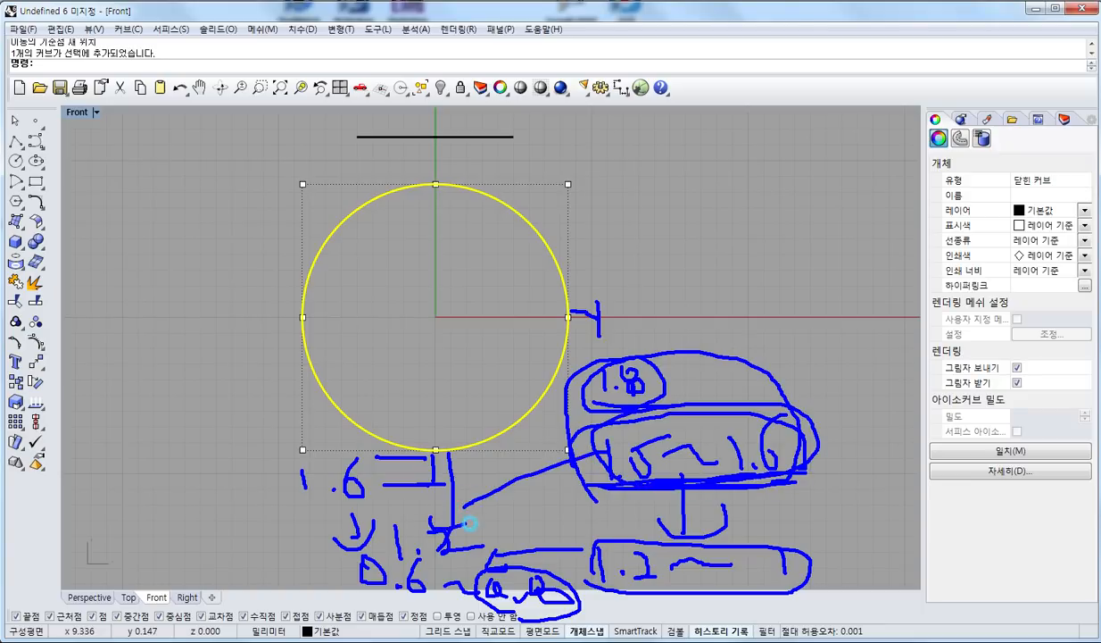
pyautogui.moveTo(551, 451); pyautogui.dragTo(511, 508)
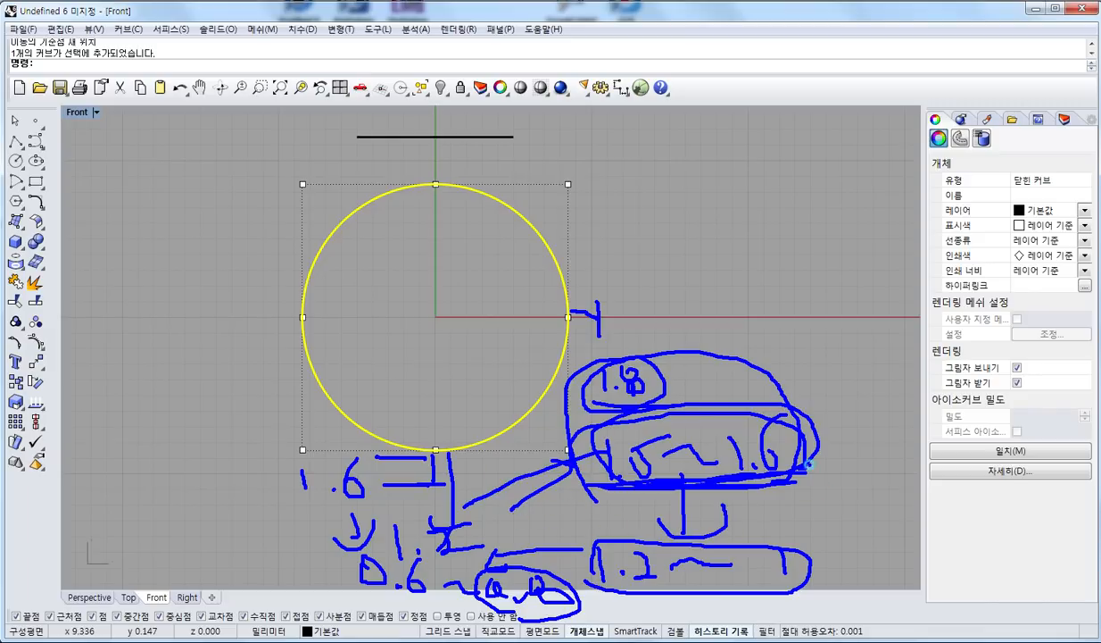
pyautogui.moveTo(785, 546)
pyautogui.mouseDown()
pyautogui.moveTo(811, 509)
pyautogui.moveTo(819, 468)
pyautogui.moveTo(777, 444)
pyautogui.moveTo(769, 473)
pyautogui.moveTo(748, 442)
pyautogui.moveTo(832, 454)
pyautogui.mouseUp()
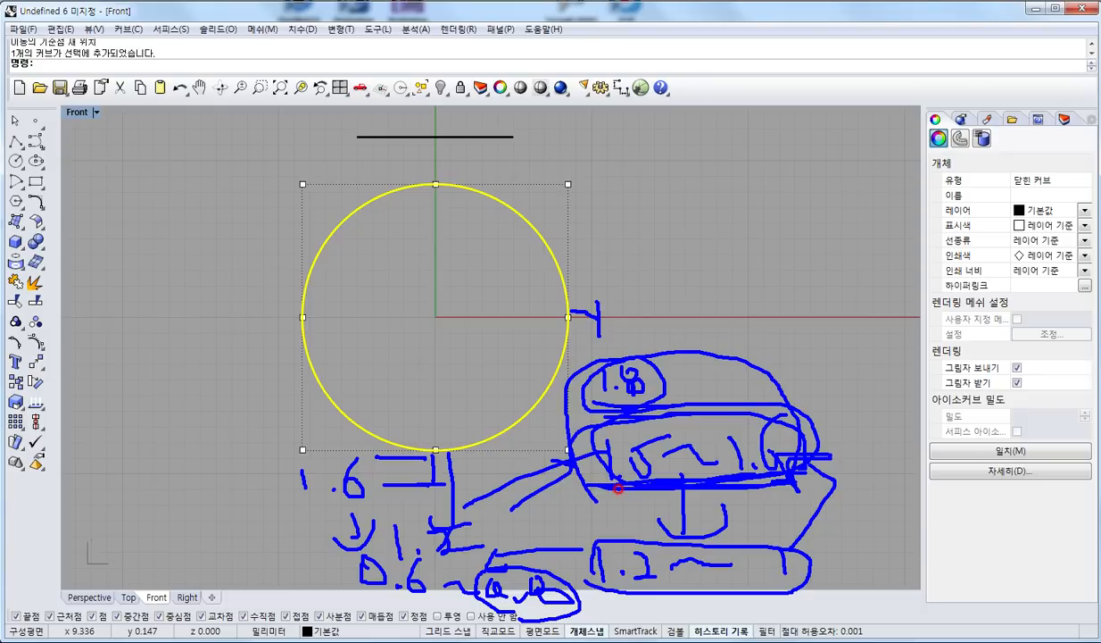
pyautogui.press('Escape')
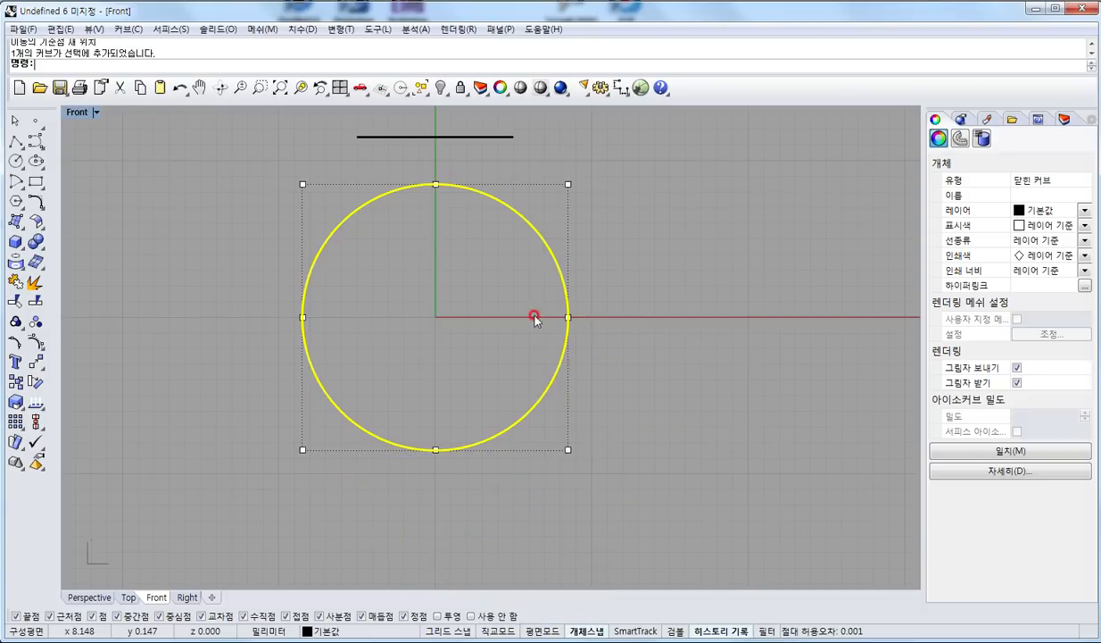
# - Offset the 17 mm circle outward by 1.5 mm in the Front view
pyautogui.click(627, 368)
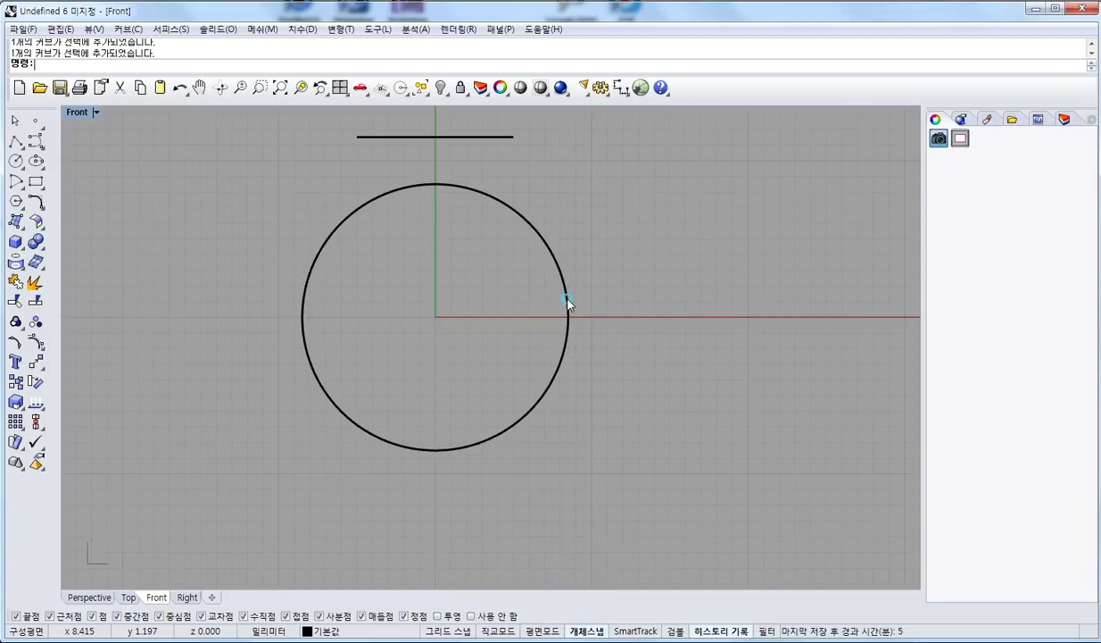
pyautogui.click(567, 301)
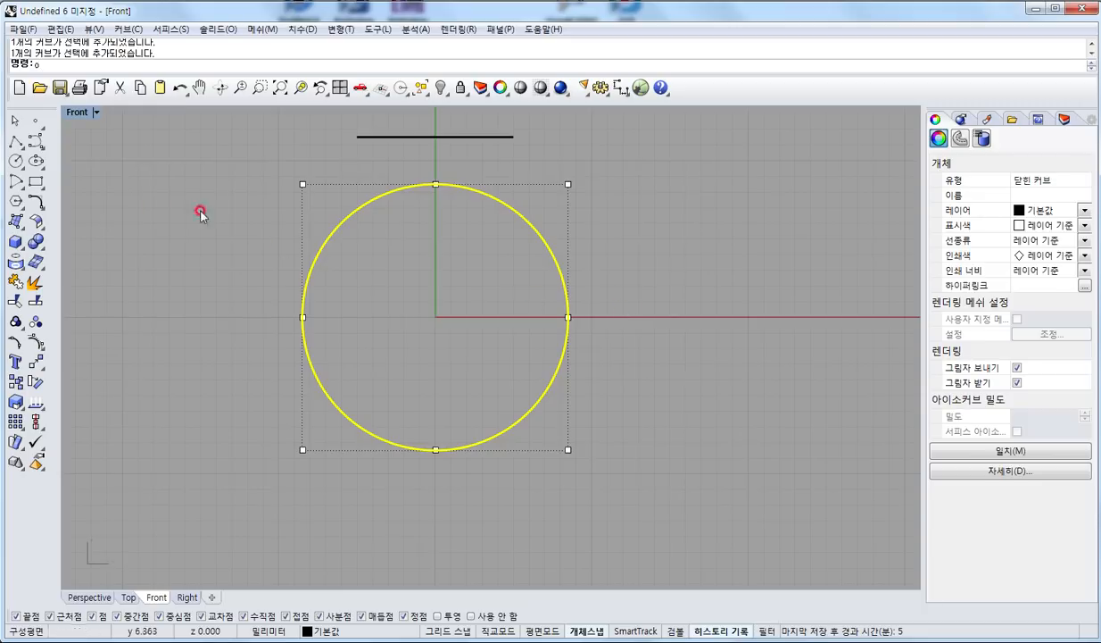
pyautogui.click(36, 202)
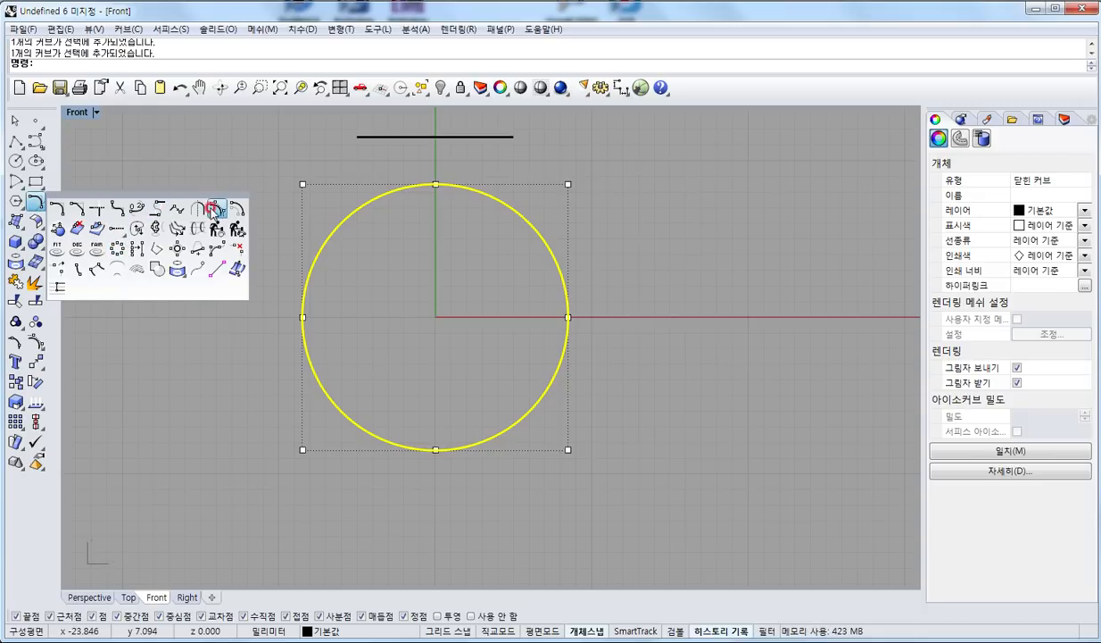
pyautogui.click(240, 210)
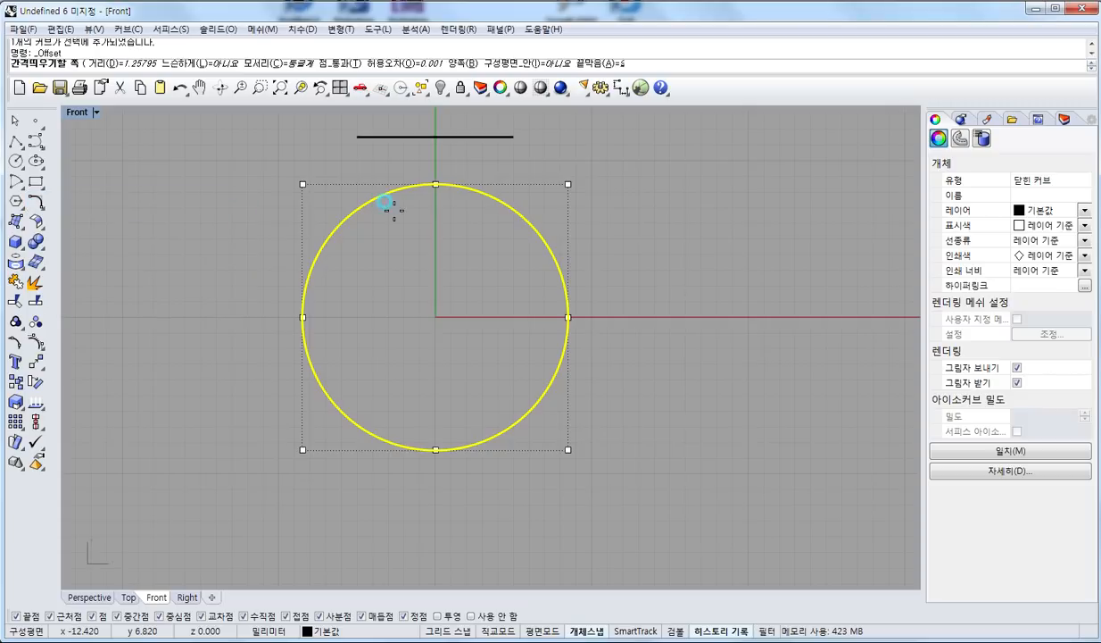
pyautogui.write('1.5')
pyautogui.press('Return')
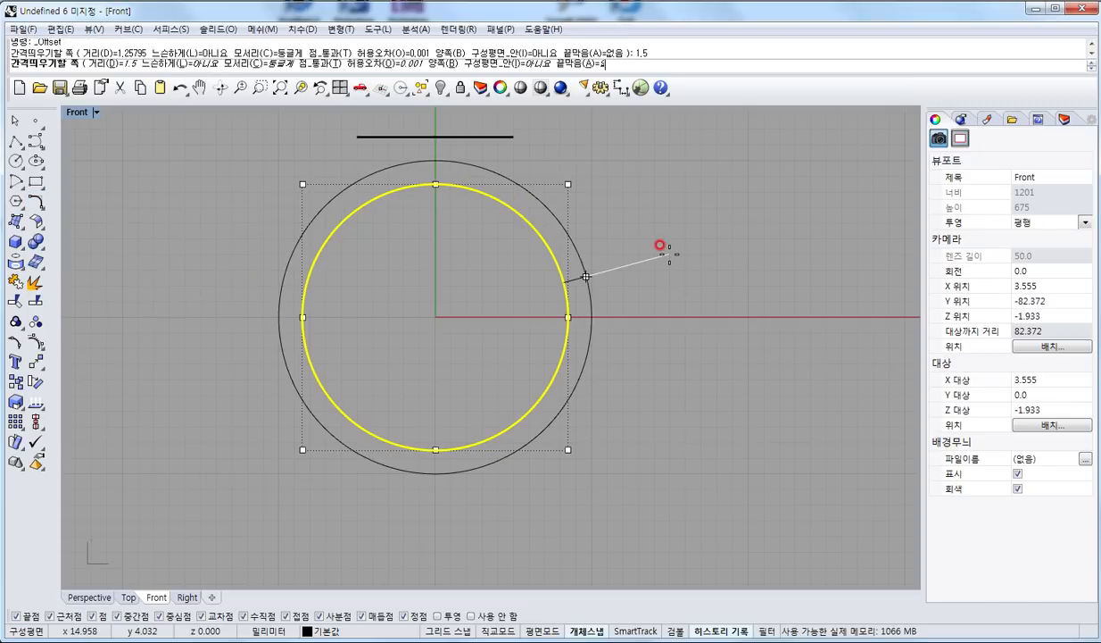
pyautogui.click(660, 245)
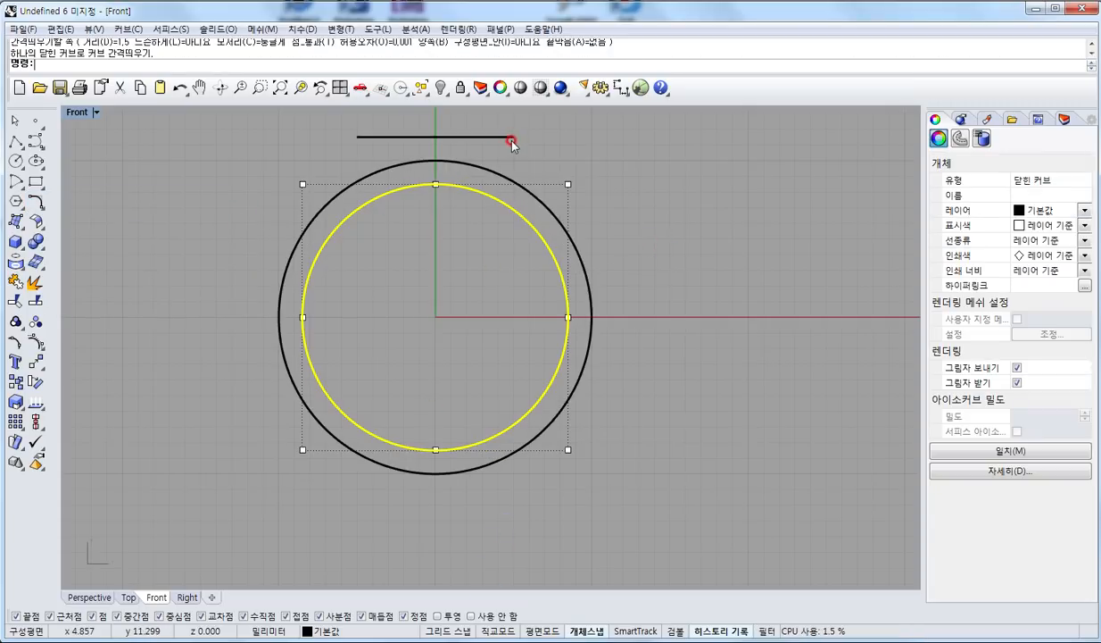
# - Rebuild the outer circle with 12 points and degree 3
pyautogui.click(439, 470)
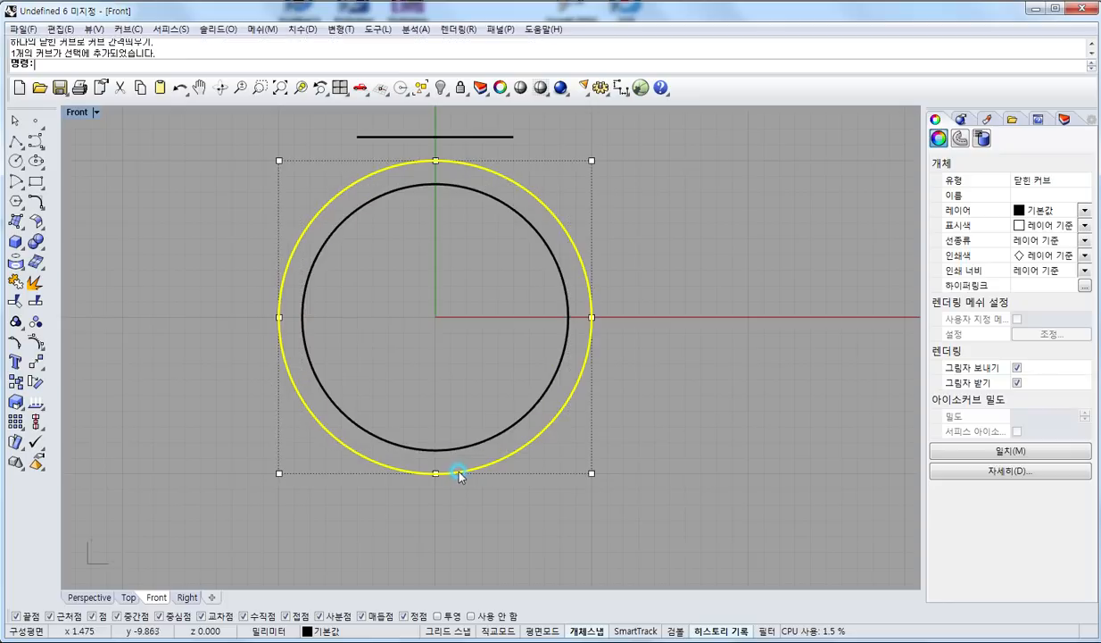
pyautogui.click(35, 201)
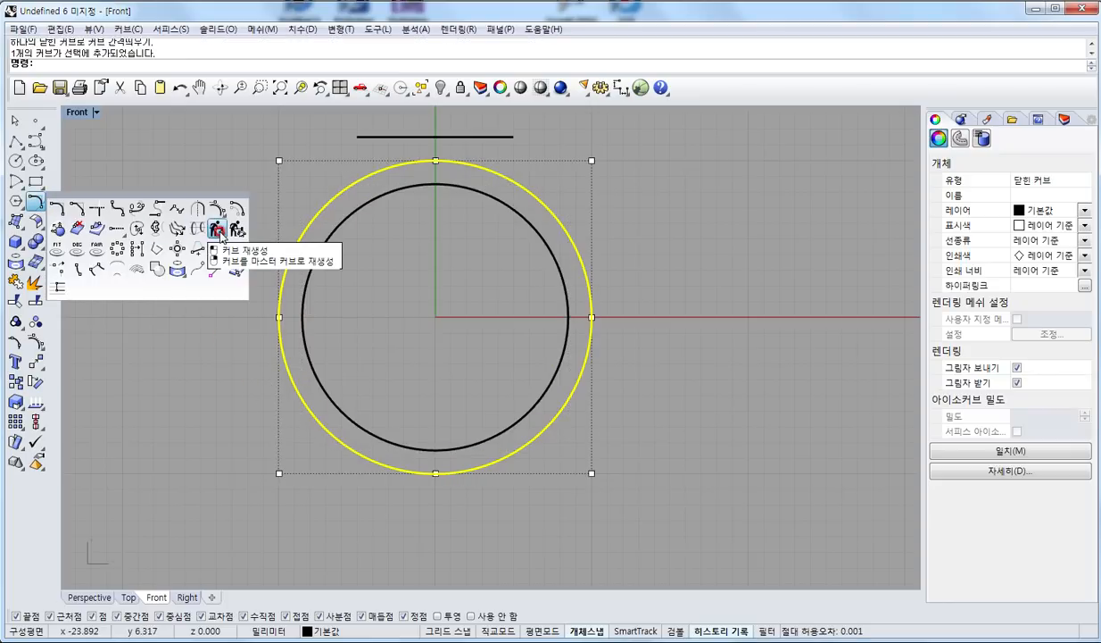
pyautogui.click(218, 230)
pyautogui.doubleClick(176, 252)
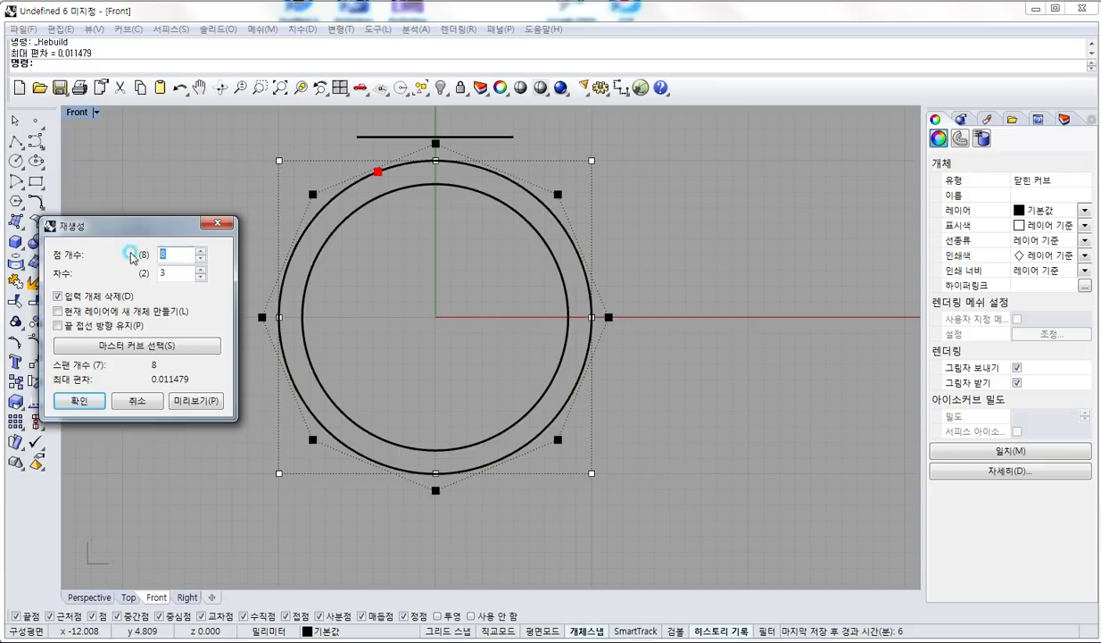
pyautogui.write('12')
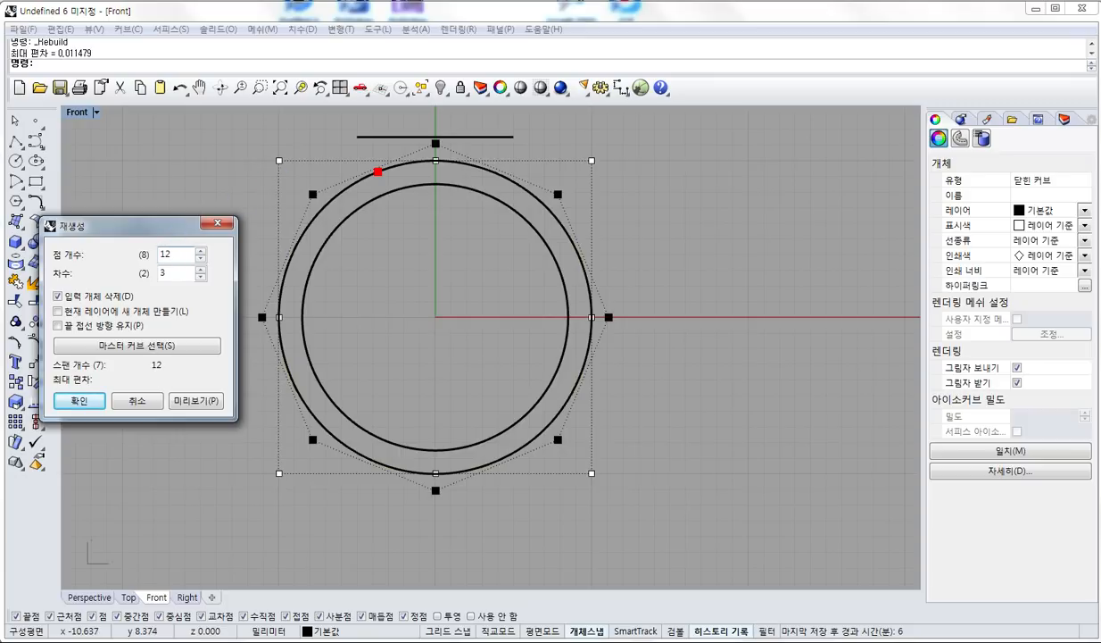
pyautogui.press('Return')
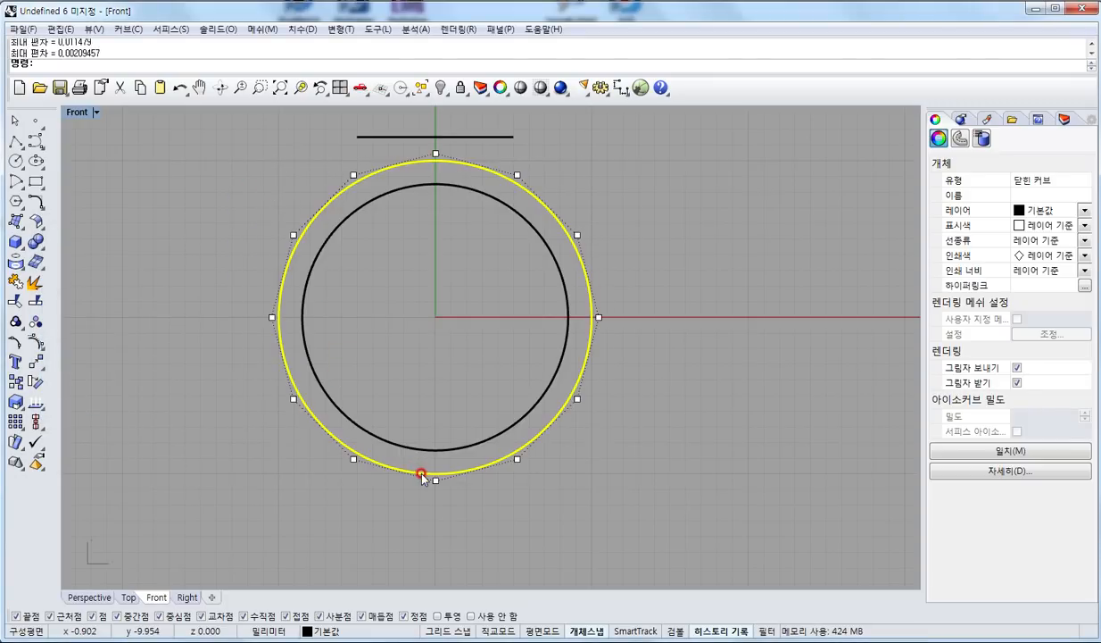
# - Scale the outer circle's five lower control points vertically with Scale1D from the origin, leaving a gap of about 1.3 mm below the inner circle
pyautogui.click(219, 364)
pyautogui.moveTo(629, 533); pyautogui.dragTo(219, 339)
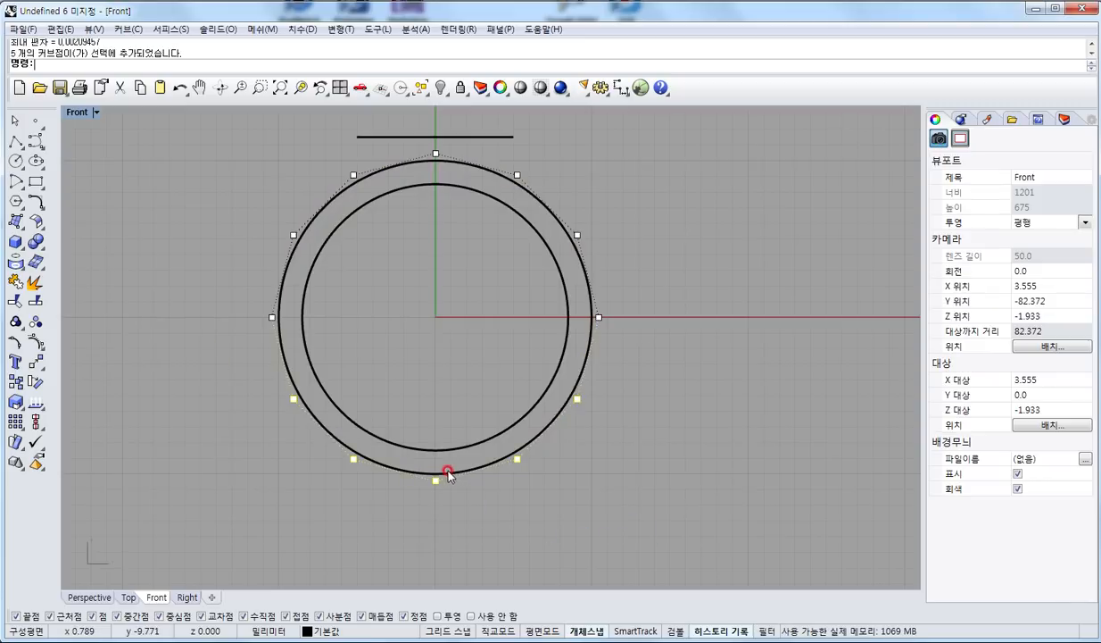
pyautogui.click(36, 361)
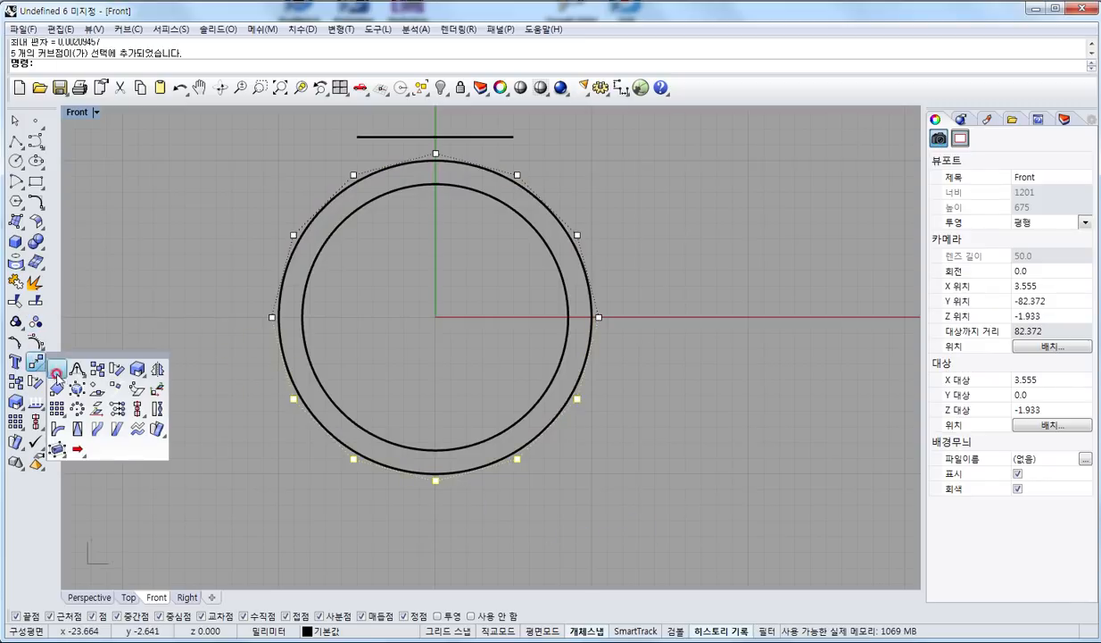
pyautogui.click(157, 369)
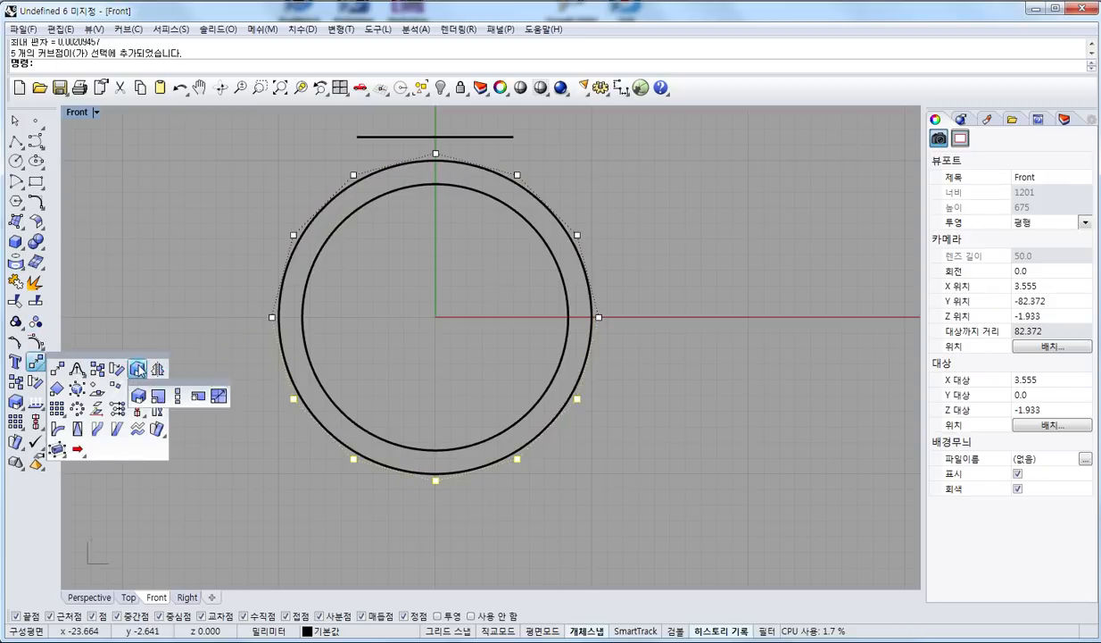
pyautogui.click(178, 398)
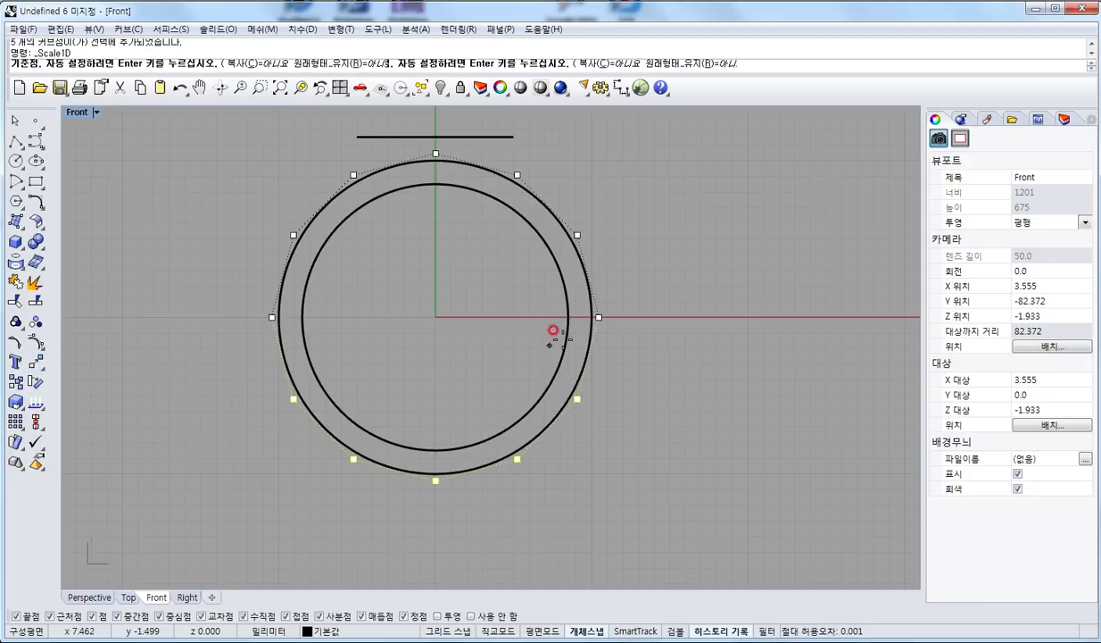
pyautogui.write('0')
pyautogui.press('Return')
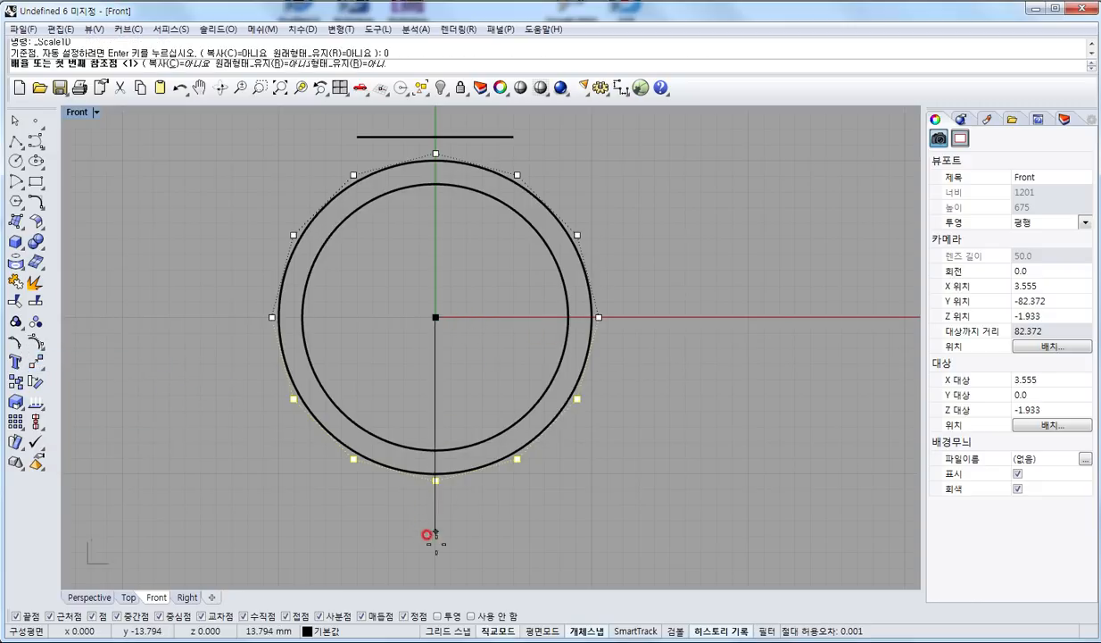
pyautogui.click(430, 536)
pyautogui.scroll(2, 430, 535)
pyautogui.click(430, 534)
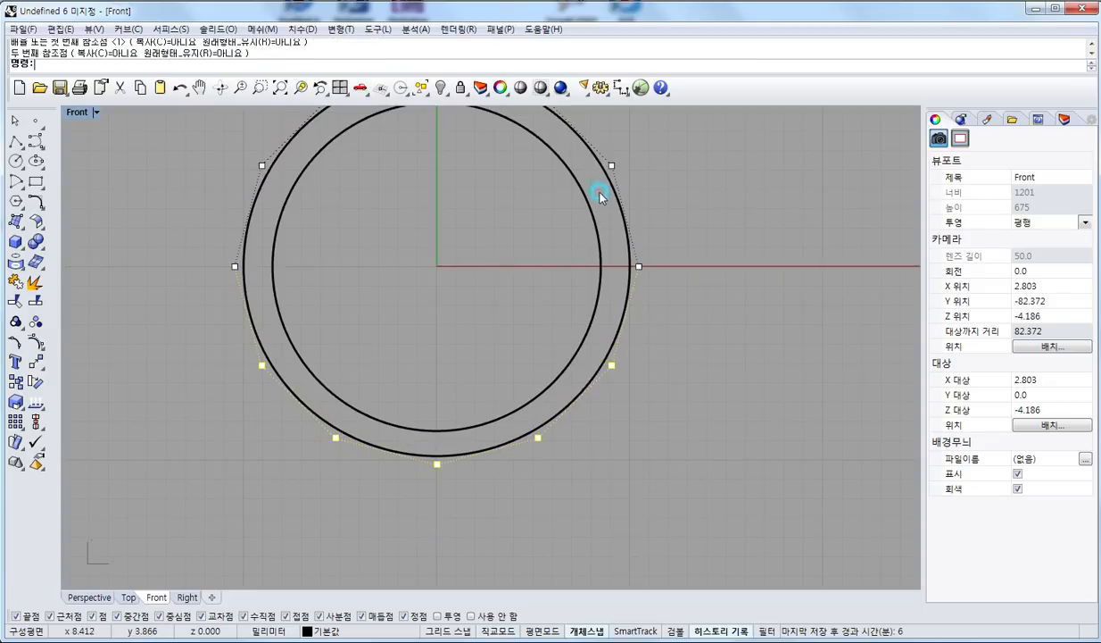
# - Dimension the vertical gap between the inner and outer circles at their lowest points
pyautogui.click(618, 87)
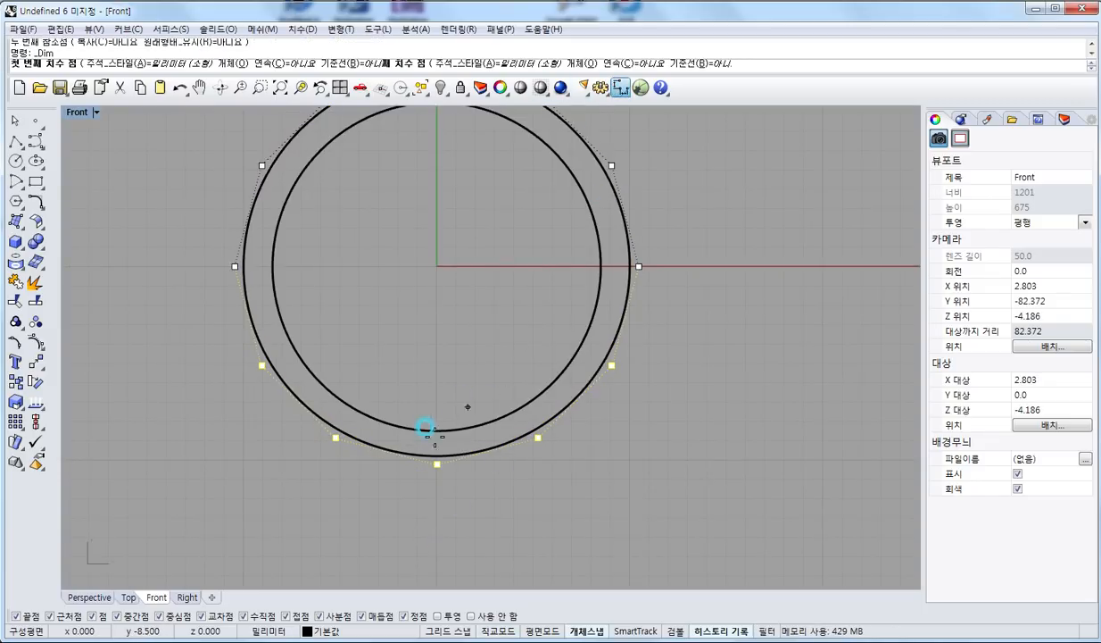
pyautogui.click(430, 443)
pyautogui.click(431, 425)
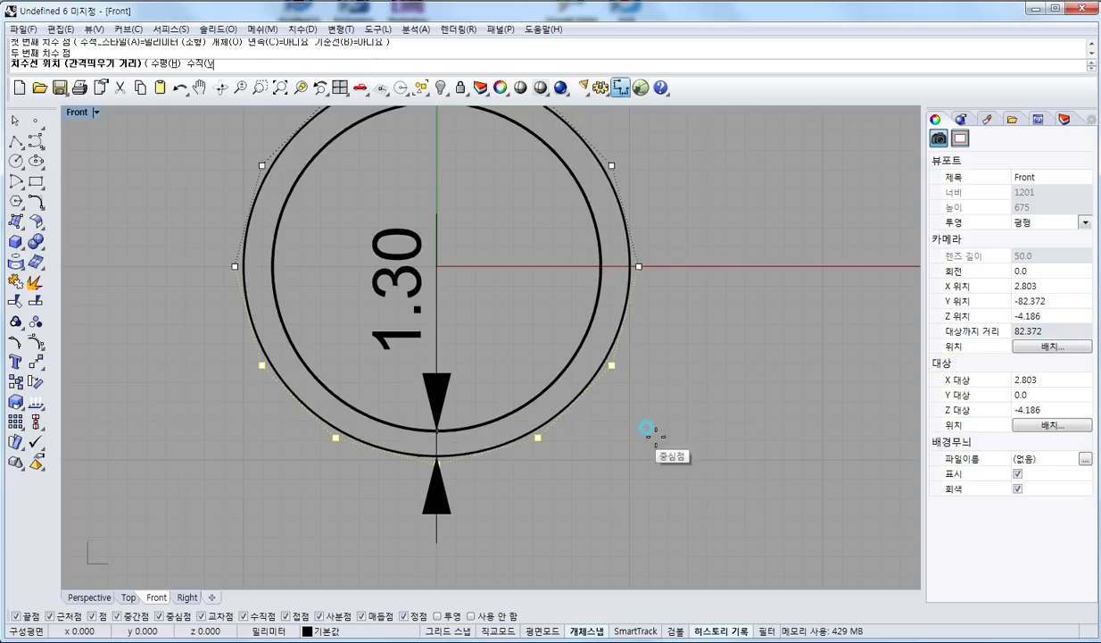
pyautogui.click(703, 437)
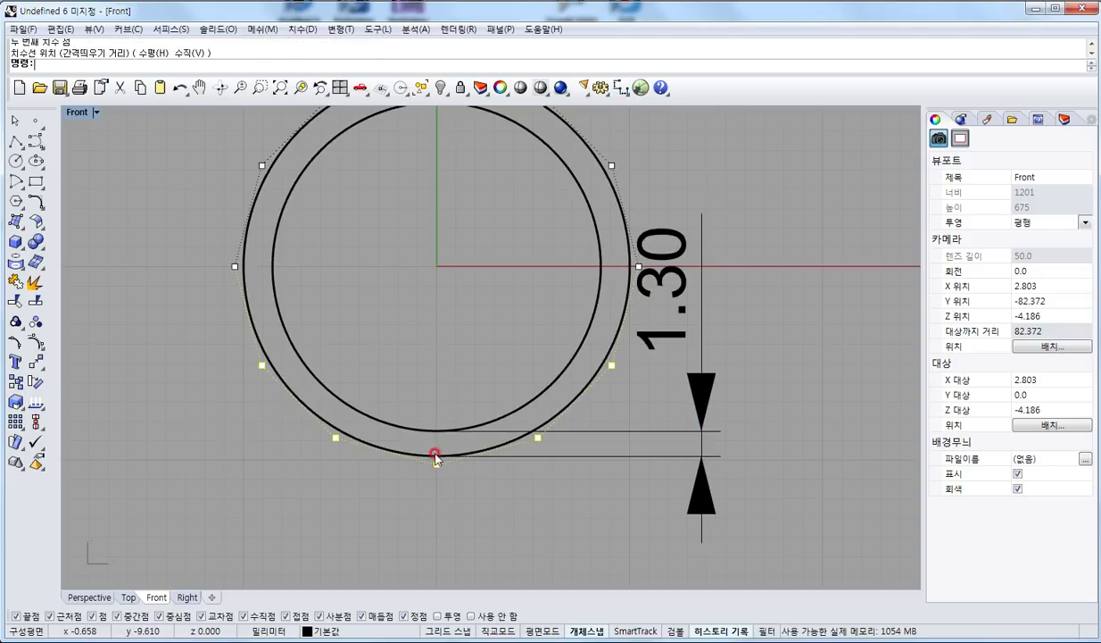
pyautogui.moveTo(441, 489)
pyautogui.mouseDown()
pyautogui.moveTo(332, 435)
pyautogui.moveTo(410, 511)
pyautogui.moveTo(353, 511)
pyautogui.mouseUp()
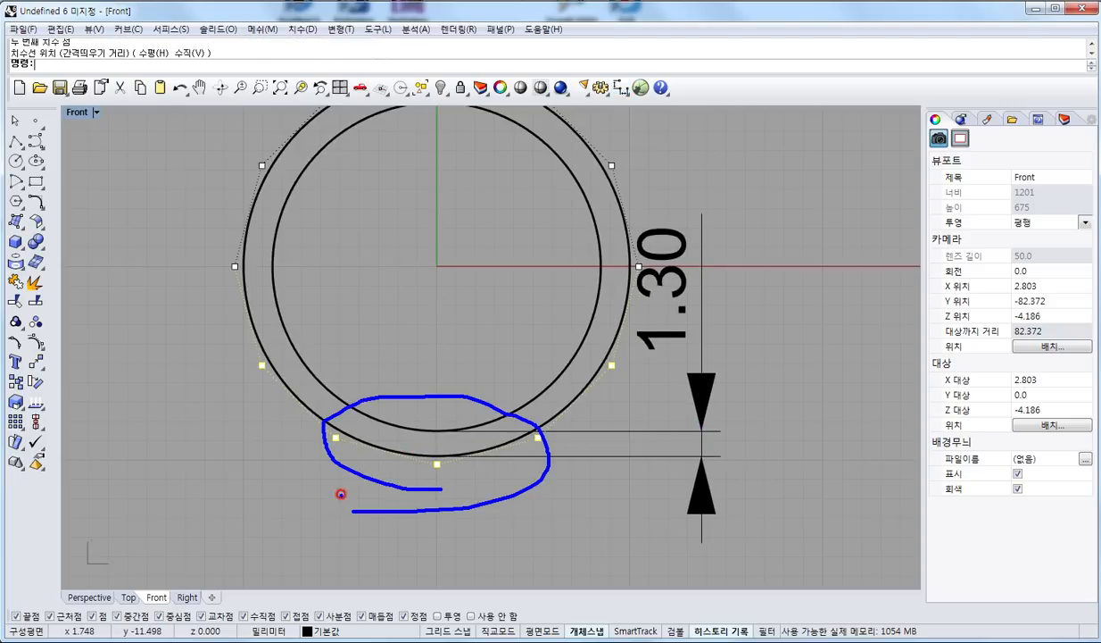
pyautogui.moveTo(393, 441); pyautogui.dragTo(410, 535)
pyautogui.moveTo(454, 454); pyautogui.dragTo(451, 543)
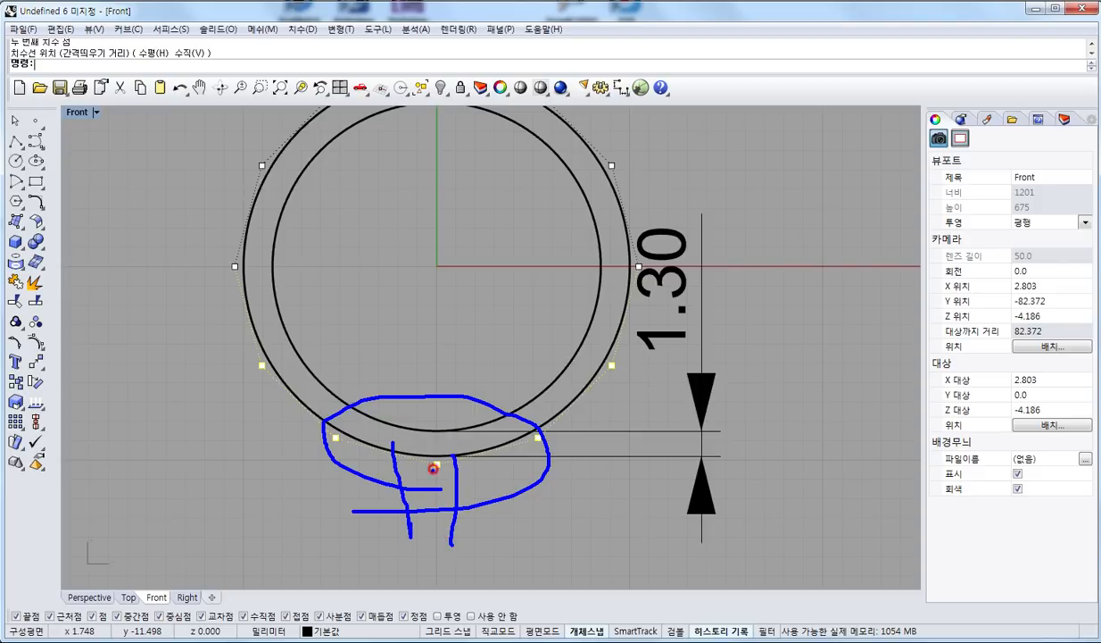
pyautogui.moveTo(407, 492)
pyautogui.mouseDown()
pyautogui.moveTo(427, 475)
pyautogui.moveTo(428, 522)
pyautogui.moveTo(415, 496)
pyautogui.mouseUp()
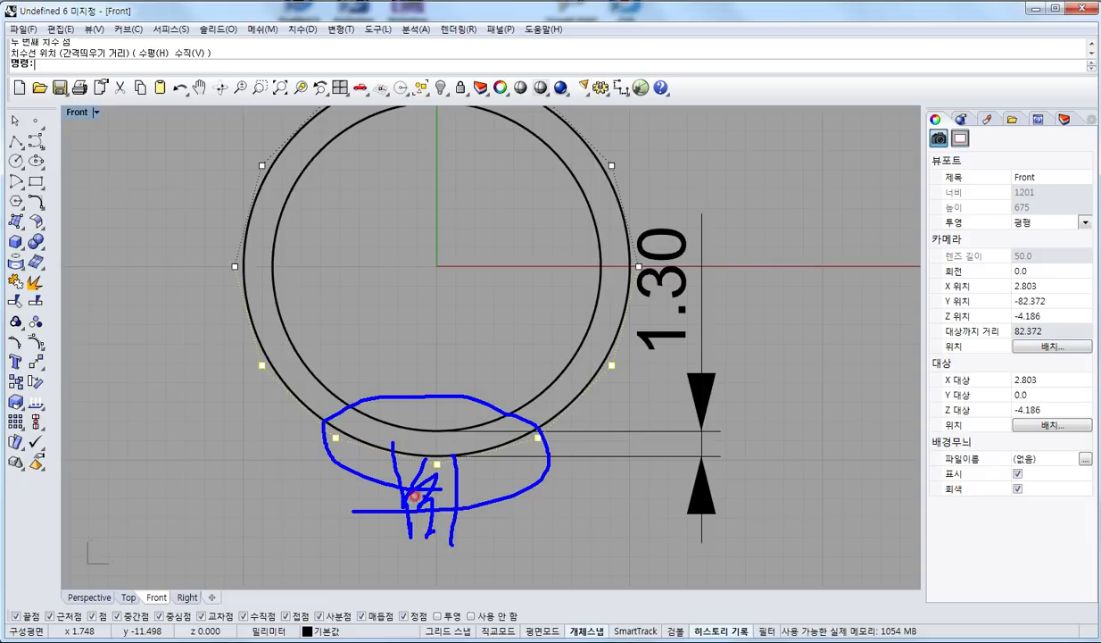
pyautogui.moveTo(450, 445)
pyautogui.mouseDown()
pyautogui.moveTo(469, 459)
pyautogui.moveTo(368, 446)
pyautogui.moveTo(429, 440)
pyautogui.moveTo(464, 444)
pyautogui.moveTo(363, 459)
pyautogui.mouseUp()
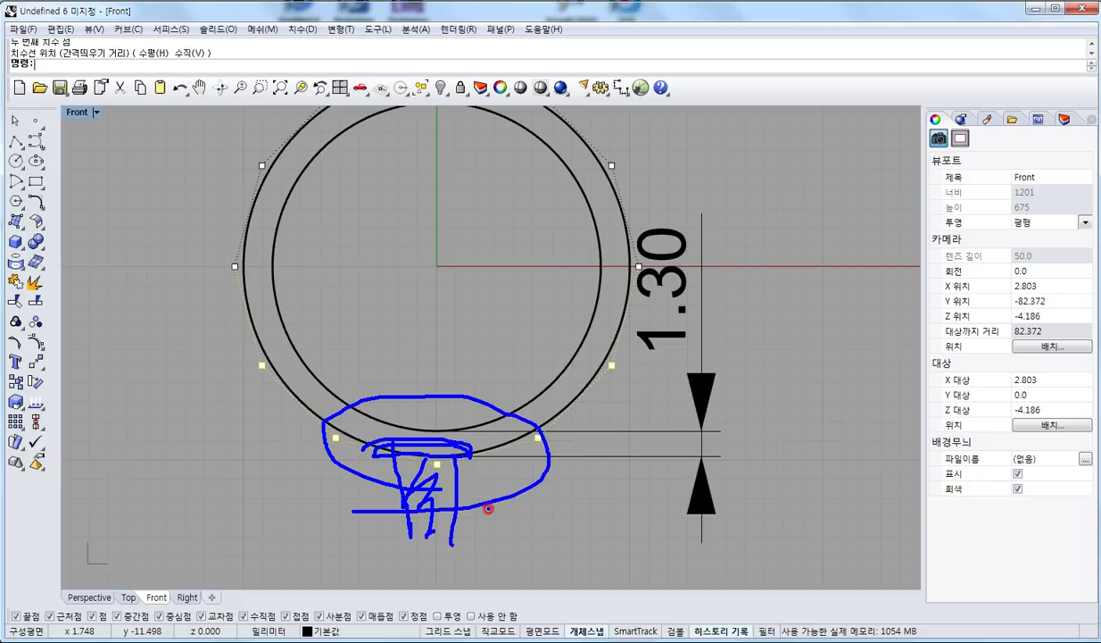
pyautogui.moveTo(487, 491)
pyautogui.mouseDown()
pyautogui.moveTo(486, 454)
pyautogui.moveTo(512, 453)
pyautogui.mouseUp()
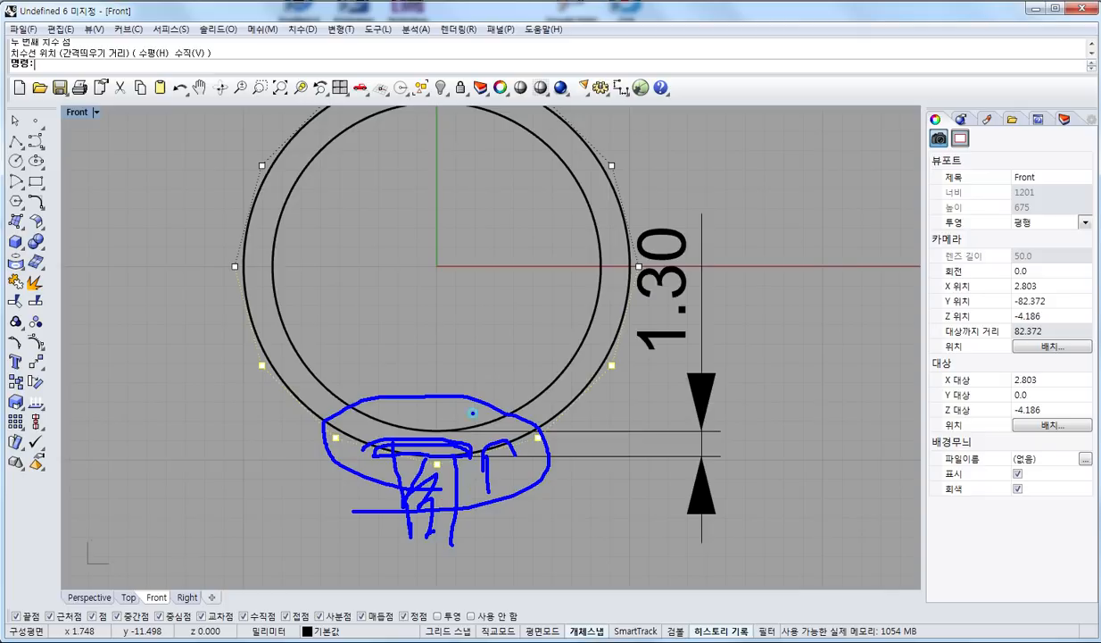
pyautogui.moveTo(472, 413)
pyautogui.mouseDown()
pyautogui.moveTo(486, 451)
pyautogui.moveTo(511, 416)
pyautogui.mouseUp()
pyautogui.press('Escape')
# - Hide the outer curve's control points and delete the dimension between the two circles
pyautogui.moveTo(445, 400); pyautogui.dragTo(376, 423, button='right')
pyautogui.moveTo(186, 332); pyautogui.dragTo(602, 491)
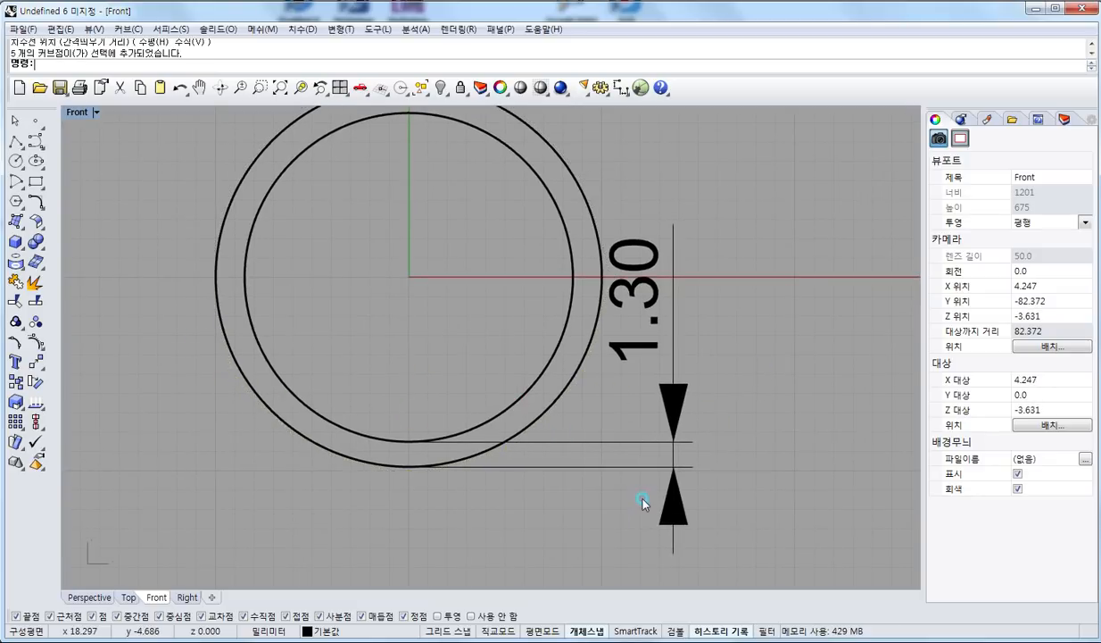
pyautogui.click(622, 466)
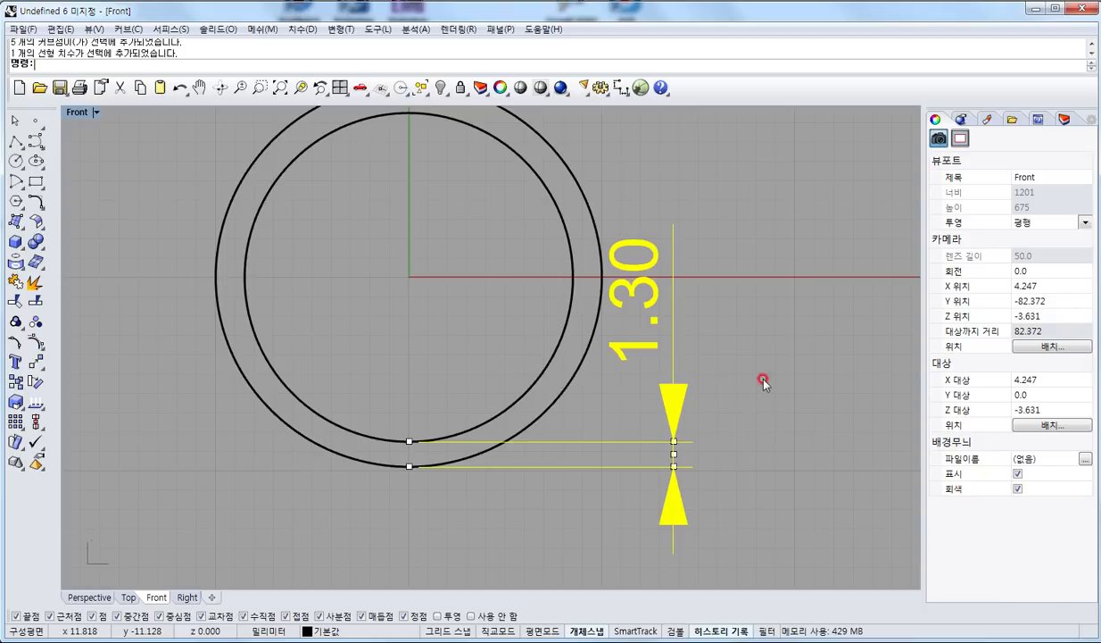
pyautogui.press('Delete')
pyautogui.moveTo(621, 400); pyautogui.dragTo(632, 494, button='right')
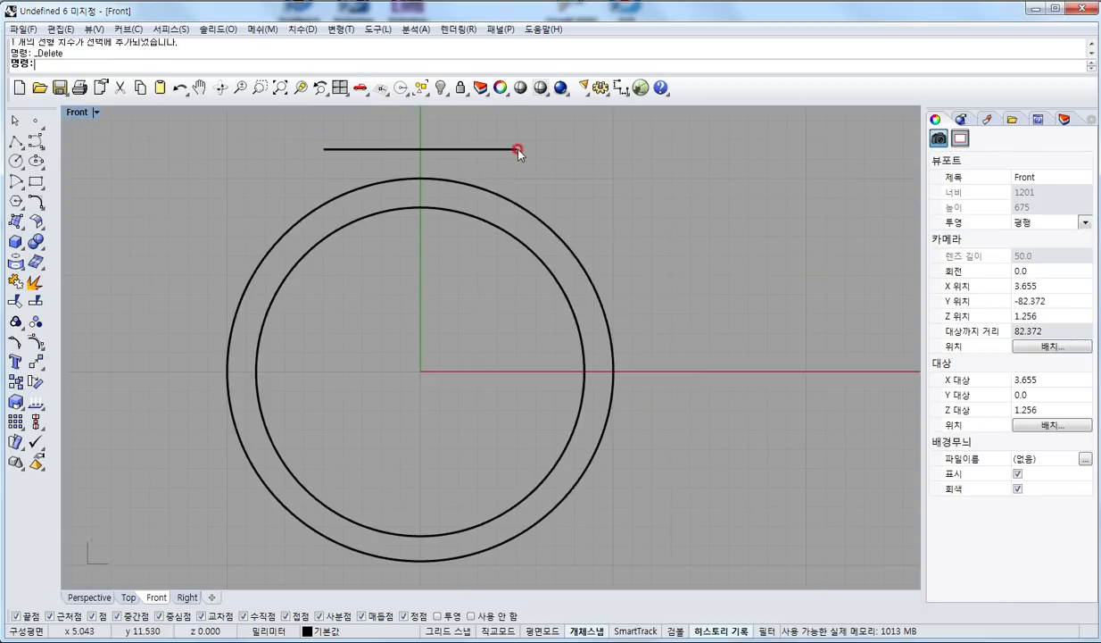
# - Draw a vertical polyline about 12 mm long from the origin straight down past the outer circle
pyautogui.moveTo(435, 453); pyautogui.dragTo(436, 377, button='right')
pyautogui.rightClick(436, 376)
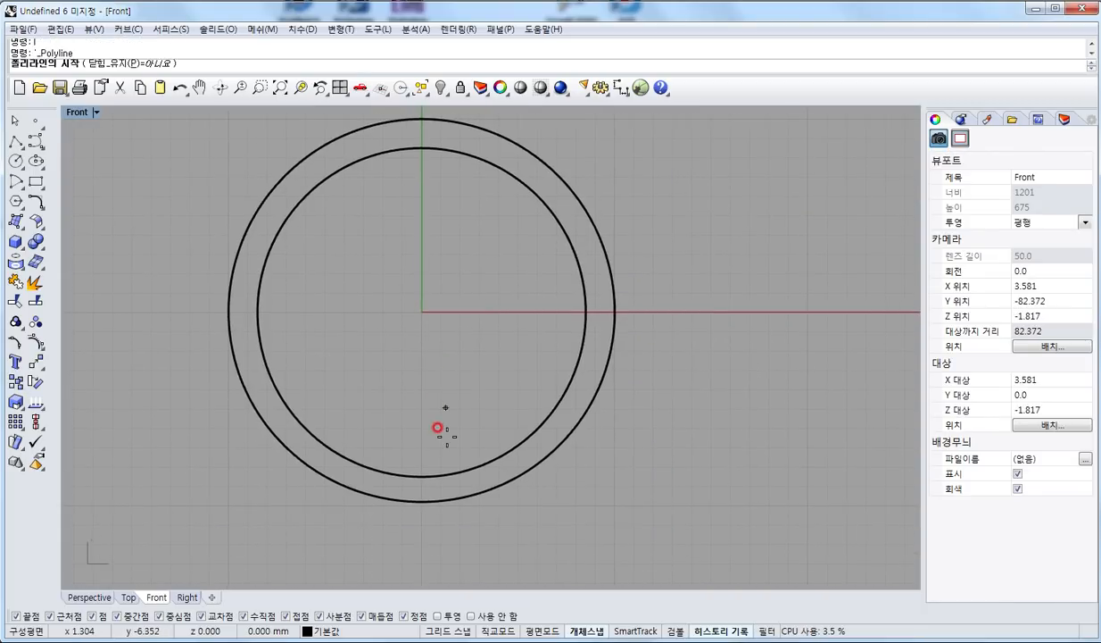
pyautogui.write('0')
pyautogui.press('Return')
pyautogui.keyDown('shift'); pyautogui.click(429, 546); pyautogui.keyUp('shift')
pyautogui.rightClick(430, 546)
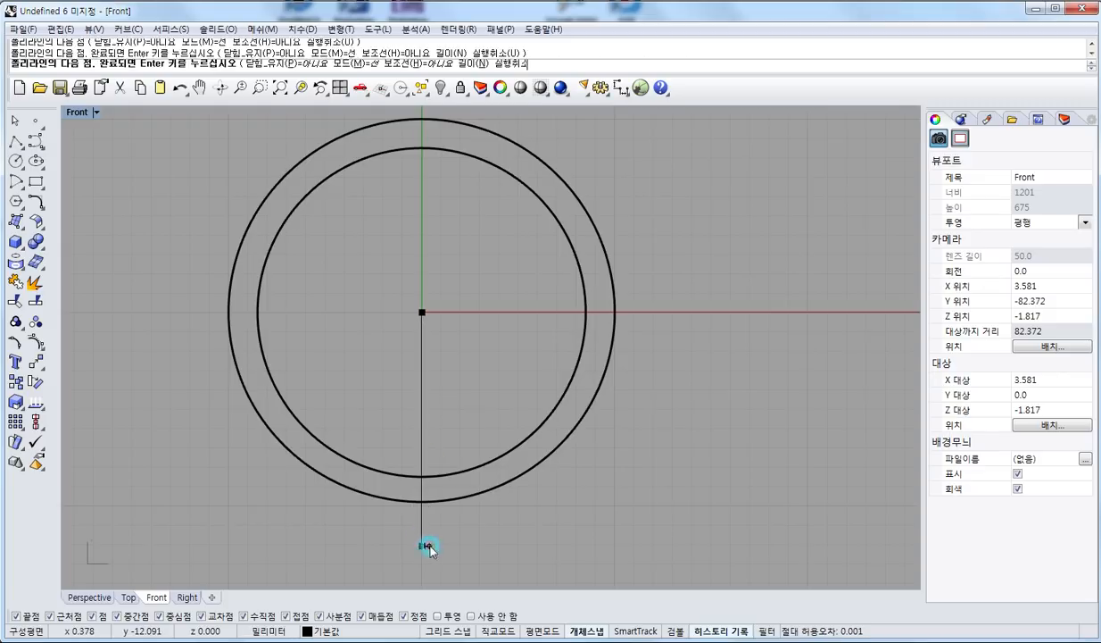
# - Draw a slanted polyline from the origin up and to the right, ending just beyond the square's right end
pyautogui.rightClick(454, 345)
pyautogui.click(425, 311)
pyautogui.moveTo(536, 243); pyautogui.dragTo(487, 425, button='right')
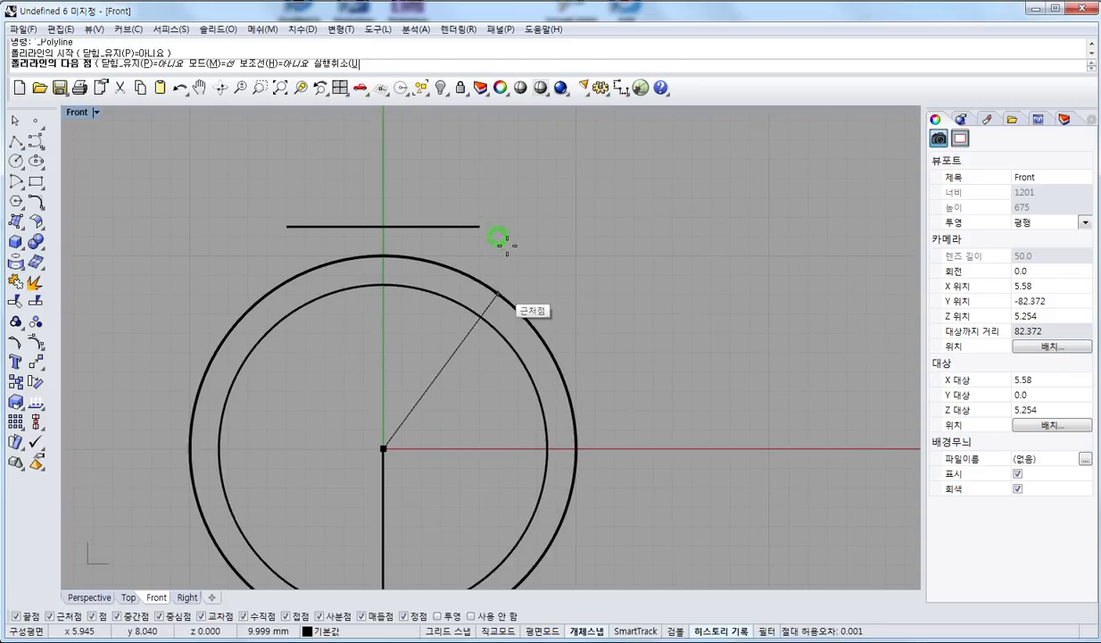
pyautogui.click(504, 201)
pyautogui.rightClick(462, 314)
# - Try trimming the outer circle to its right-hand arc with the vertical and slanted lines as cutters, and delete both lines
pyautogui.moveTo(467, 480); pyautogui.dragTo(381, 413)
pyautogui.click(16, 302)
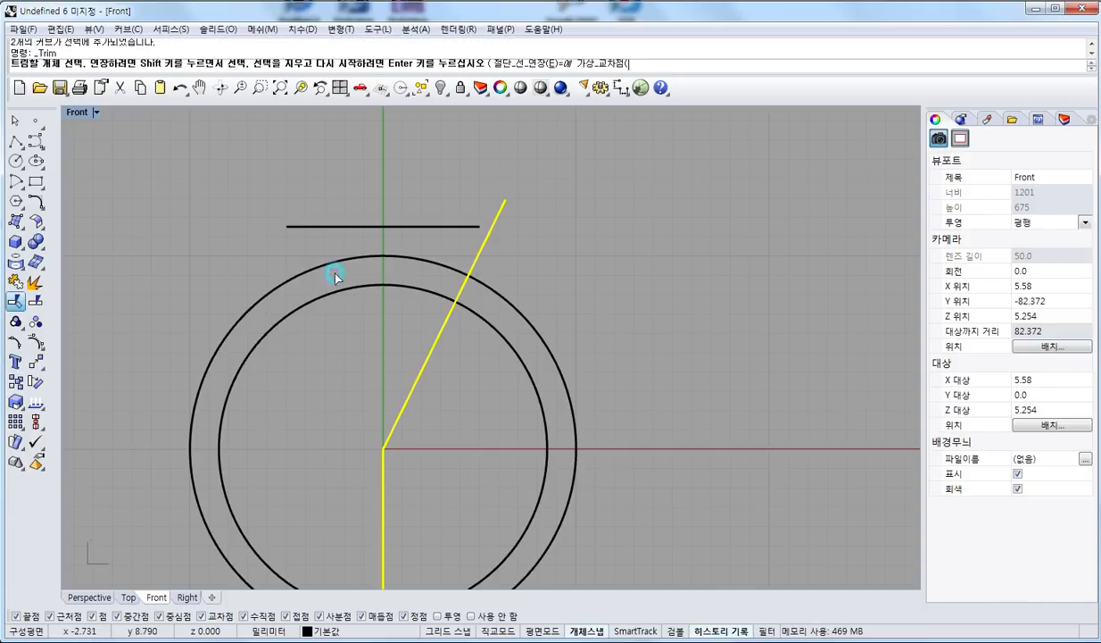
pyautogui.click(326, 263)
pyautogui.click(440, 259)
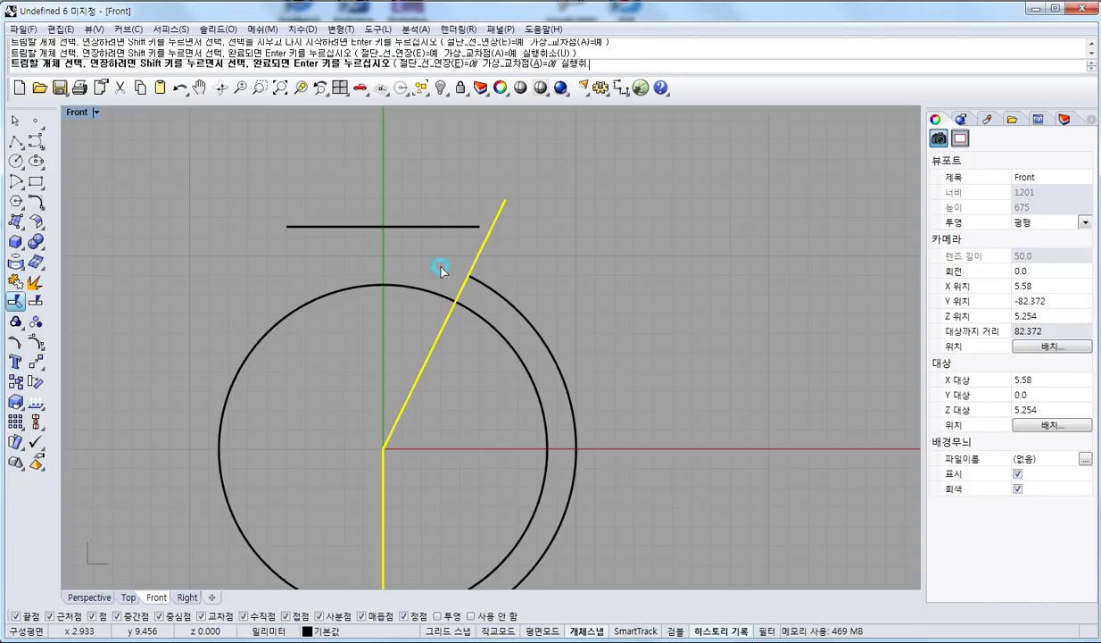
pyautogui.rightClick(474, 247)
pyautogui.press('Delete')
pyautogui.click(520, 318)
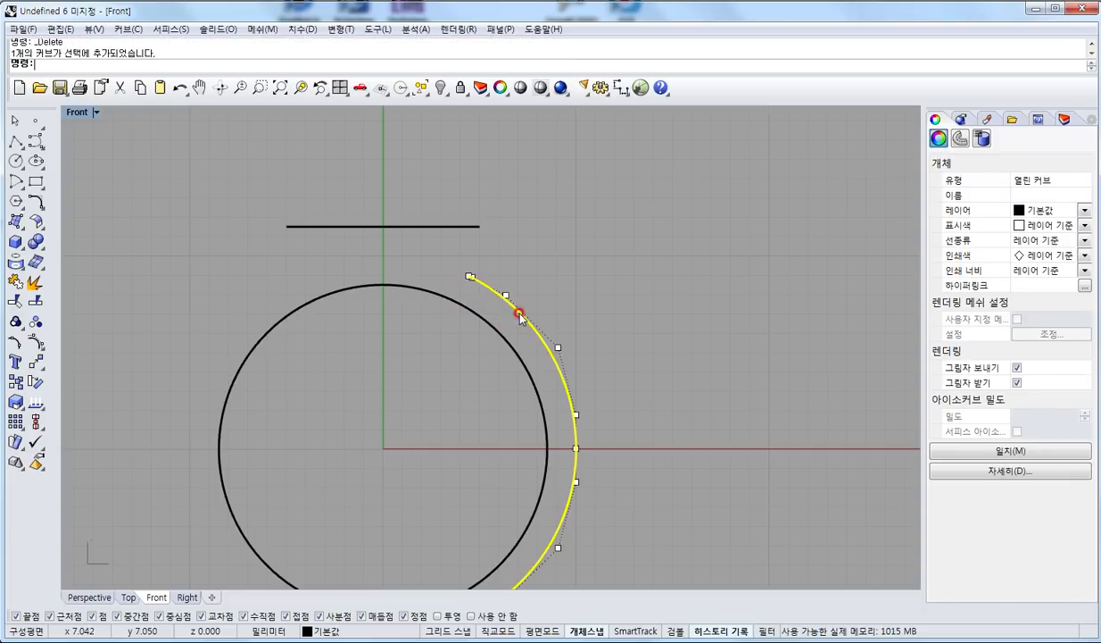
pyautogui.scroll(2, 489, 290)
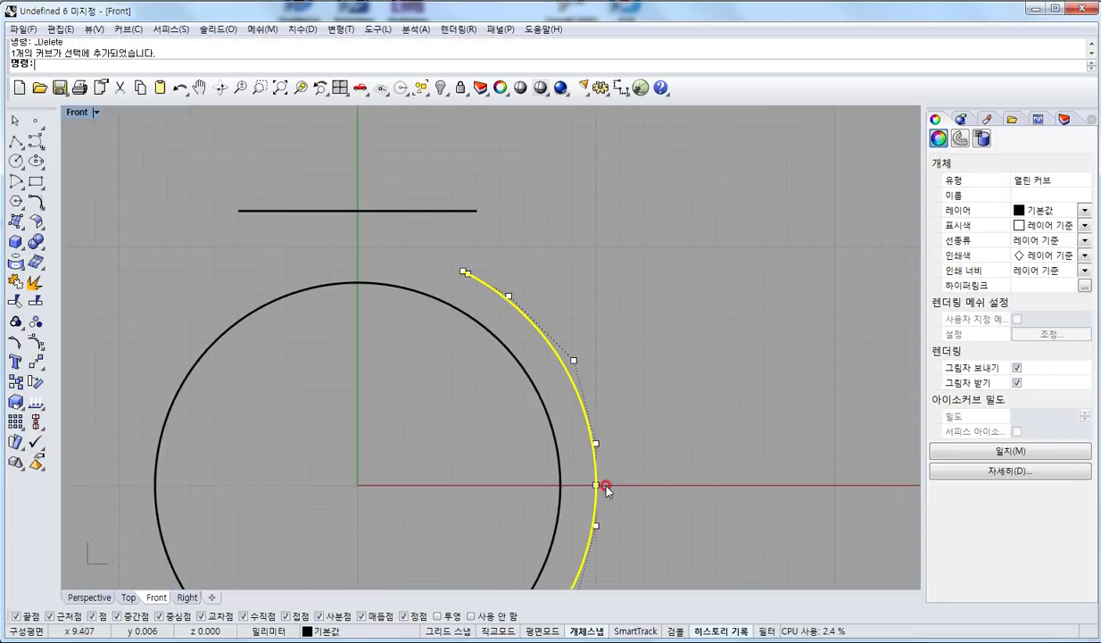
pyautogui.moveTo(584, 490); pyautogui.dragTo(590, 339, button='right')
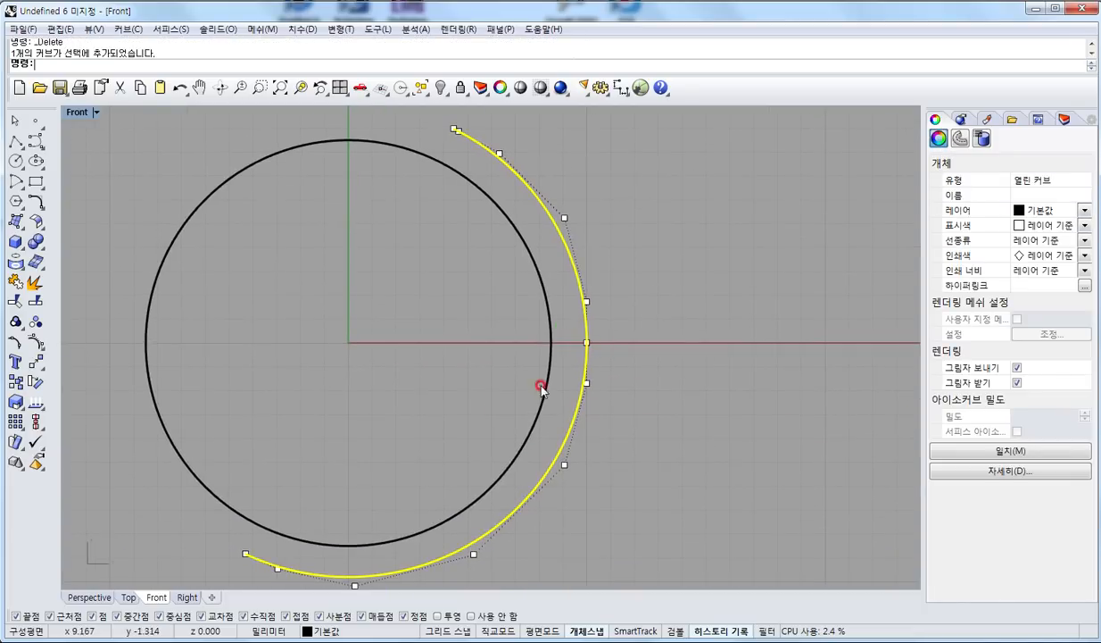
pyautogui.moveTo(522, 371); pyautogui.dragTo(491, 337, button='right')
# - Undo the deletion of the cutting lines and the trim of the outer circle
pyautogui.hotkey('ctrl', 'z')
pyautogui.hotkey('ctrl', 'z')
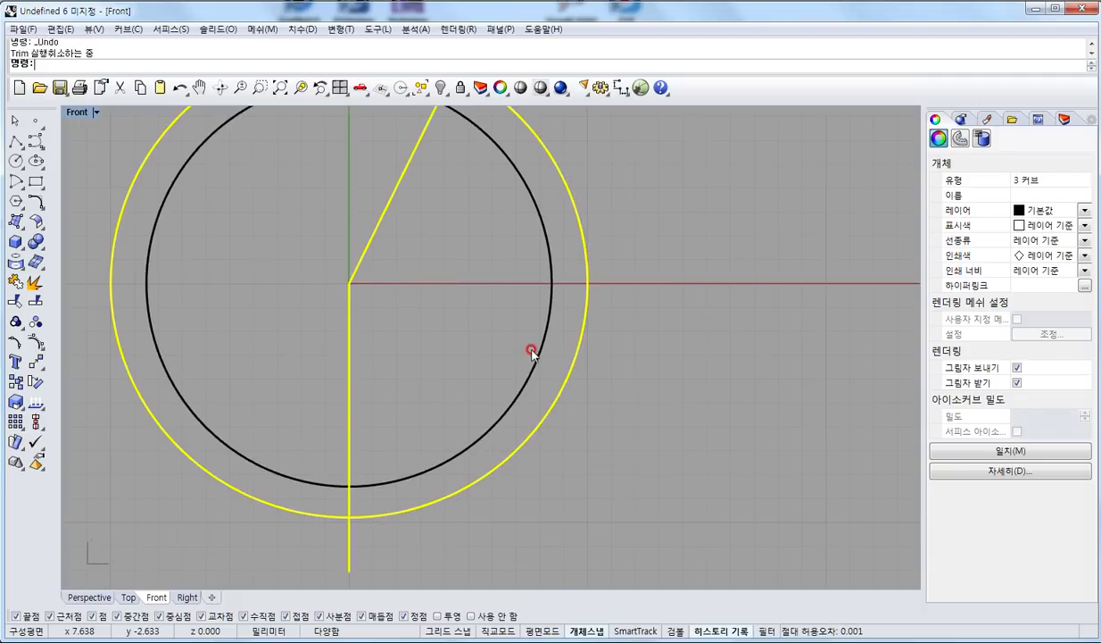
pyautogui.press('Escape')
# - Examine the outer circle's control points and the curve's start and end at its right quadrant
pyautogui.click(590, 284)
pyautogui.click(608, 281)
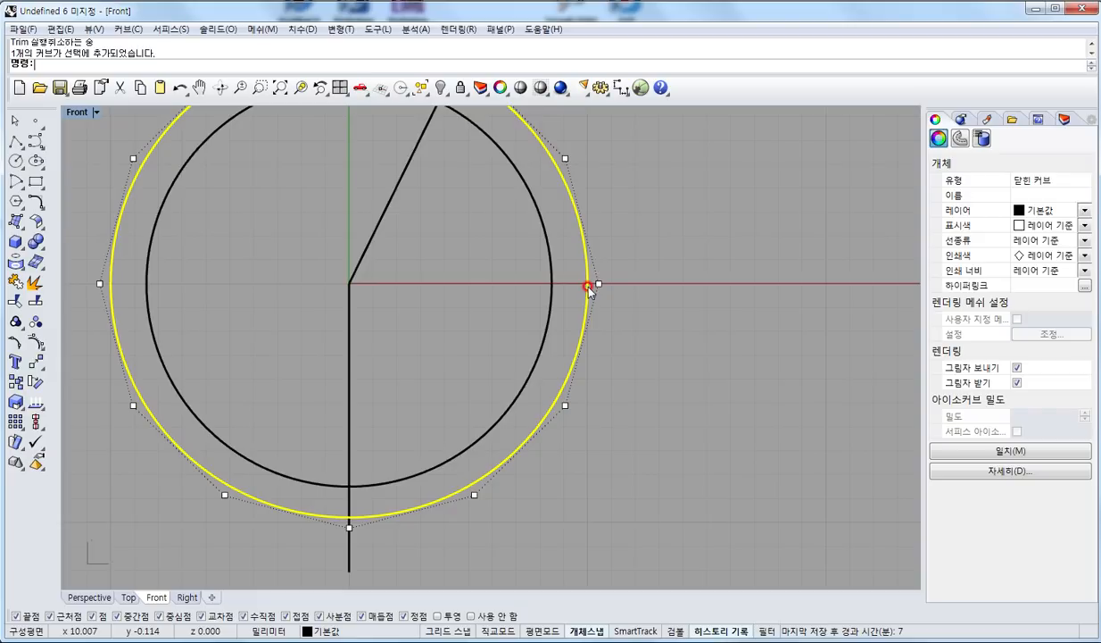
pyautogui.scroll(-3, 584, 349)
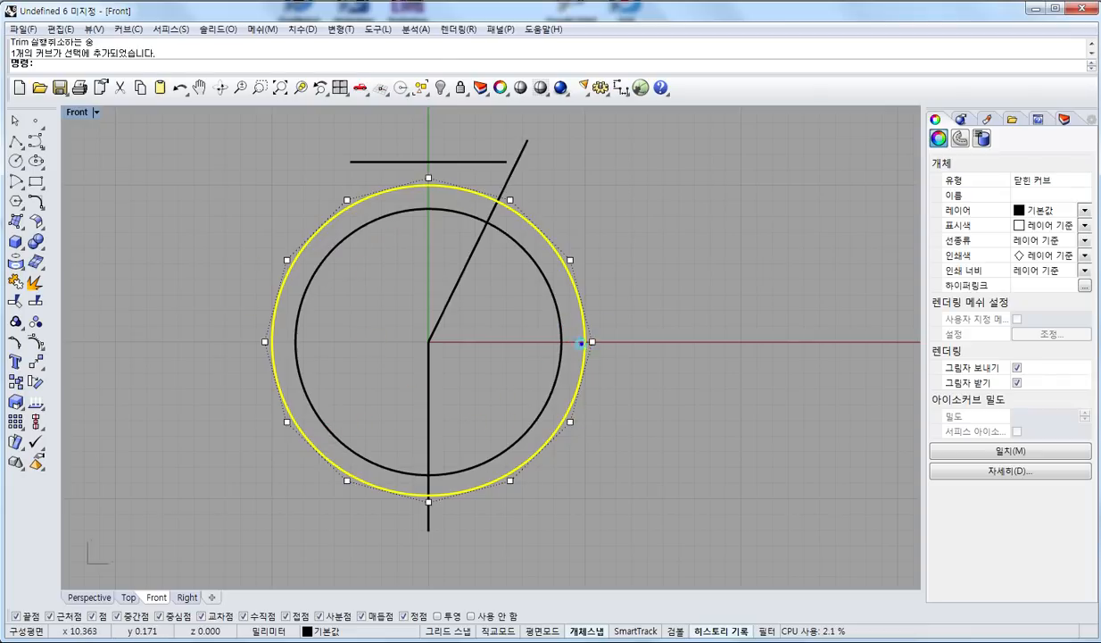
pyautogui.moveTo(581, 342)
pyautogui.mouseDown()
pyautogui.moveTo(438, 180)
pyautogui.moveTo(271, 472)
pyautogui.moveTo(552, 393)
pyautogui.moveTo(535, 376)
pyautogui.moveTo(554, 346)
pyautogui.mouseUp()
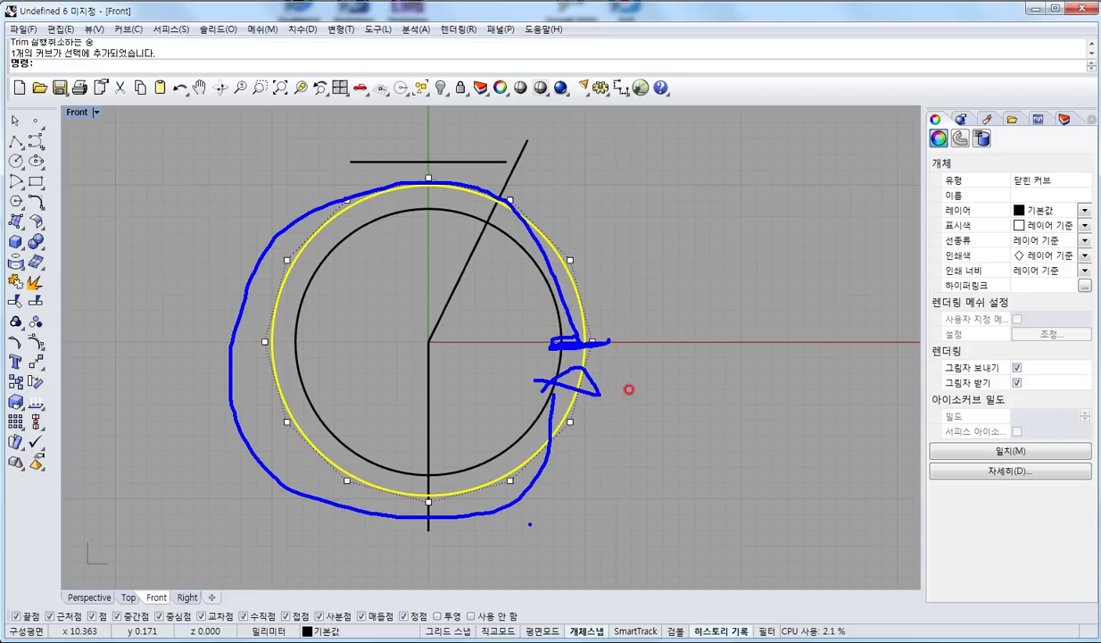
pyautogui.moveTo(551, 343)
pyautogui.mouseDown()
pyautogui.moveTo(584, 310)
pyautogui.moveTo(566, 368)
pyautogui.mouseUp()
pyautogui.press('Escape')
pyautogui.click(603, 321)
pyautogui.click(591, 328)
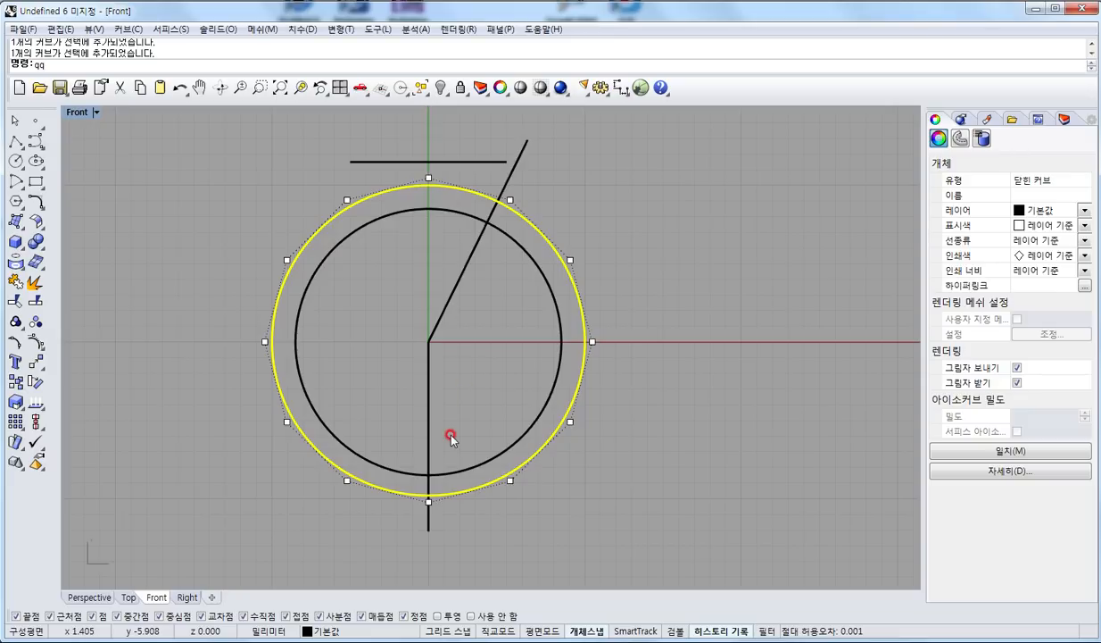
pyautogui.write('qq')
pyautogui.press('Return')
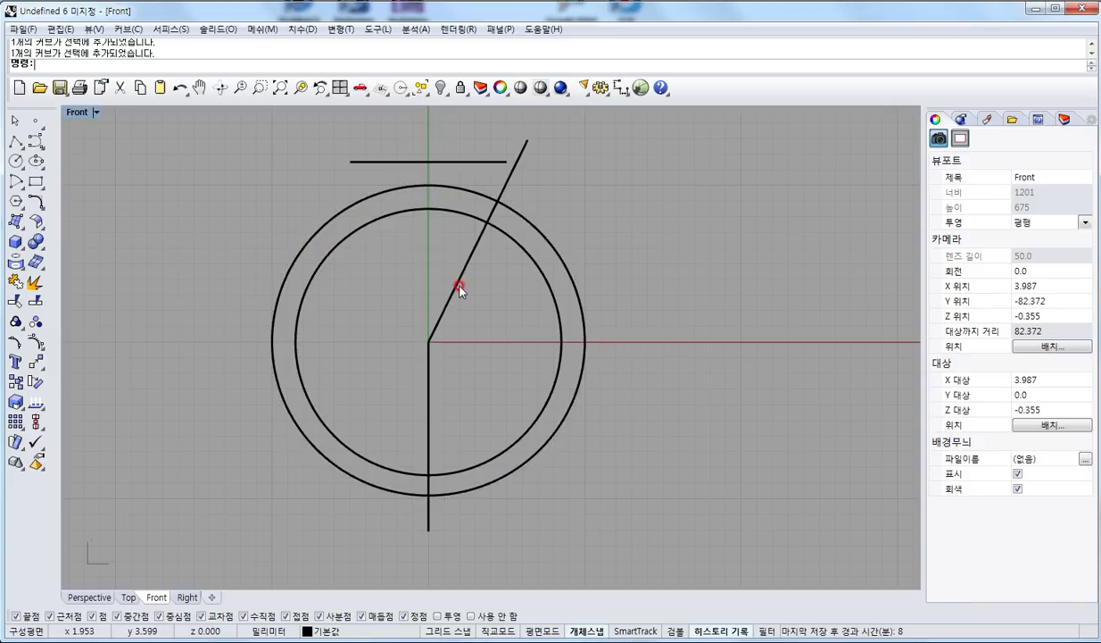
pyautogui.moveTo(427, 395); pyautogui.dragTo(404, 255)
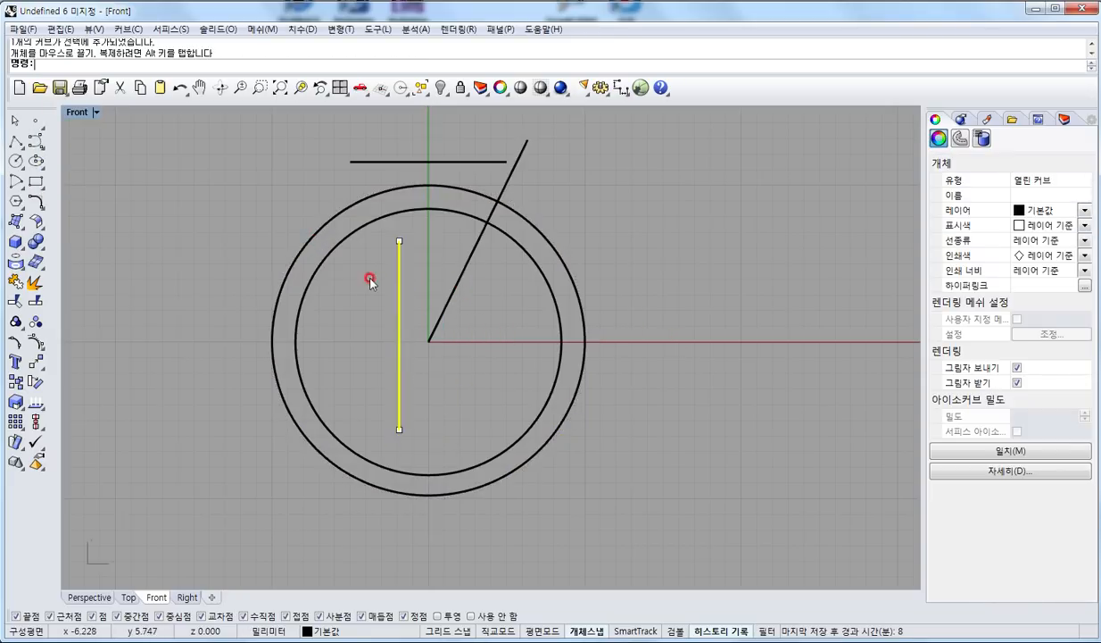
pyautogui.hotkey('ctrl', 'z')
# - Mirror the outer circle with copying about the vertical axis through the origin (0), and delete the original circle
pyautogui.click(570, 310)
pyautogui.click(572, 400)
pyautogui.write('0')
pyautogui.press('Return')
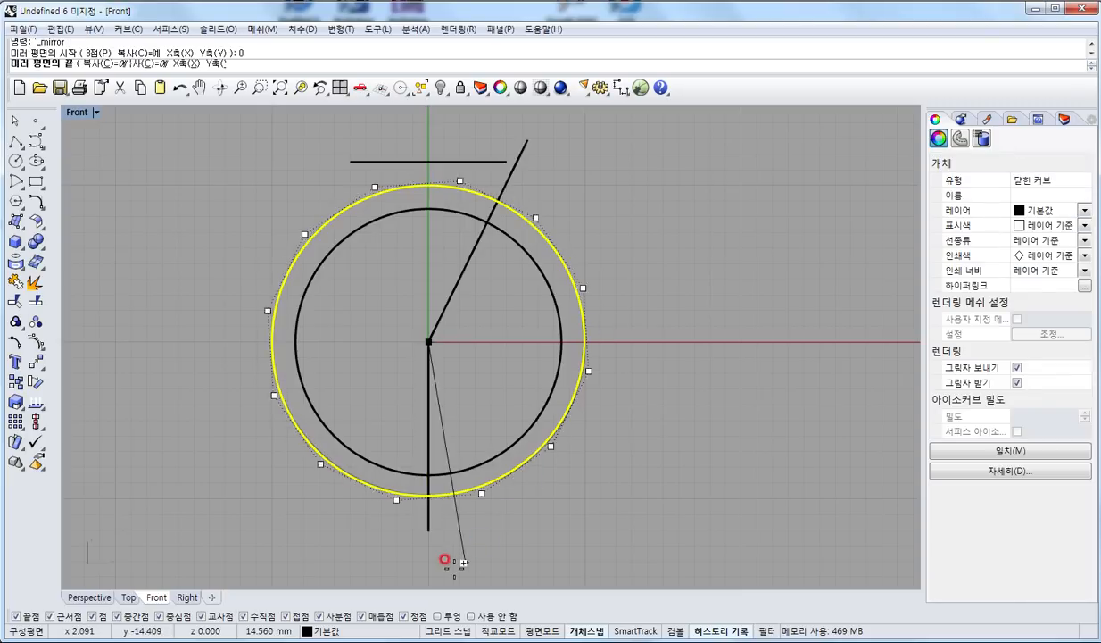
pyautogui.click(439, 557)
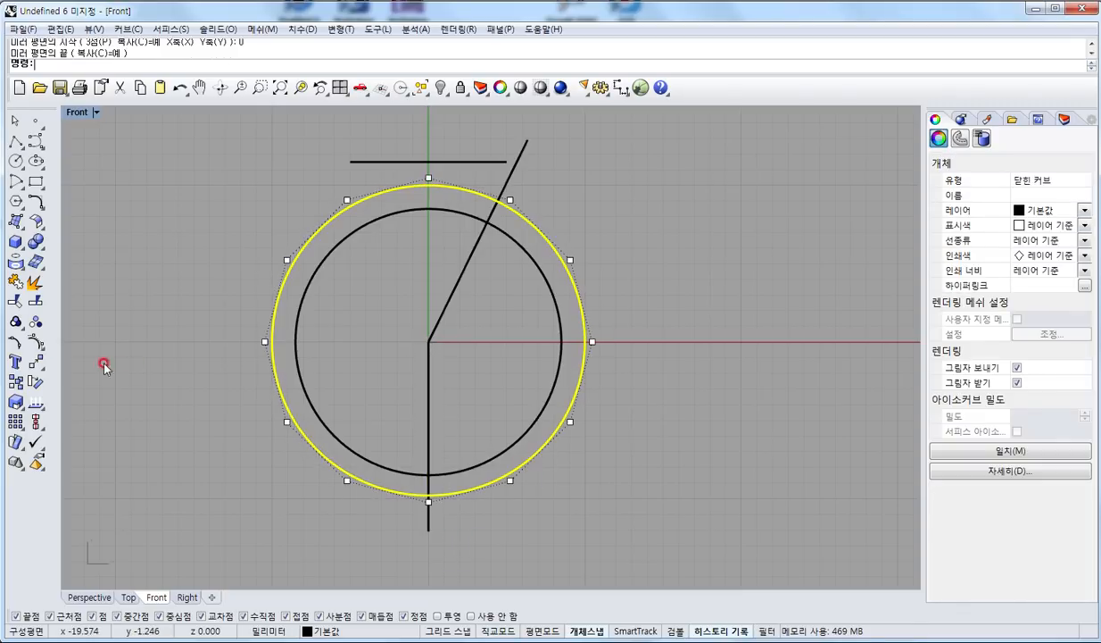
pyautogui.click(36, 361)
pyautogui.click(167, 370)
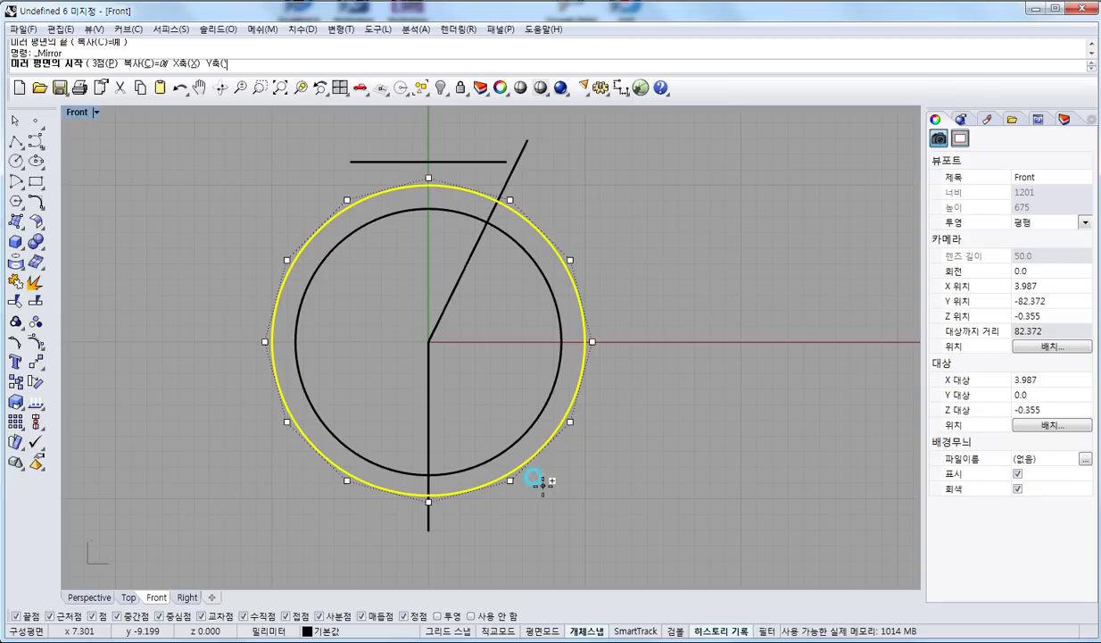
pyautogui.write('0')
pyautogui.press('Return')
pyautogui.click(445, 560)
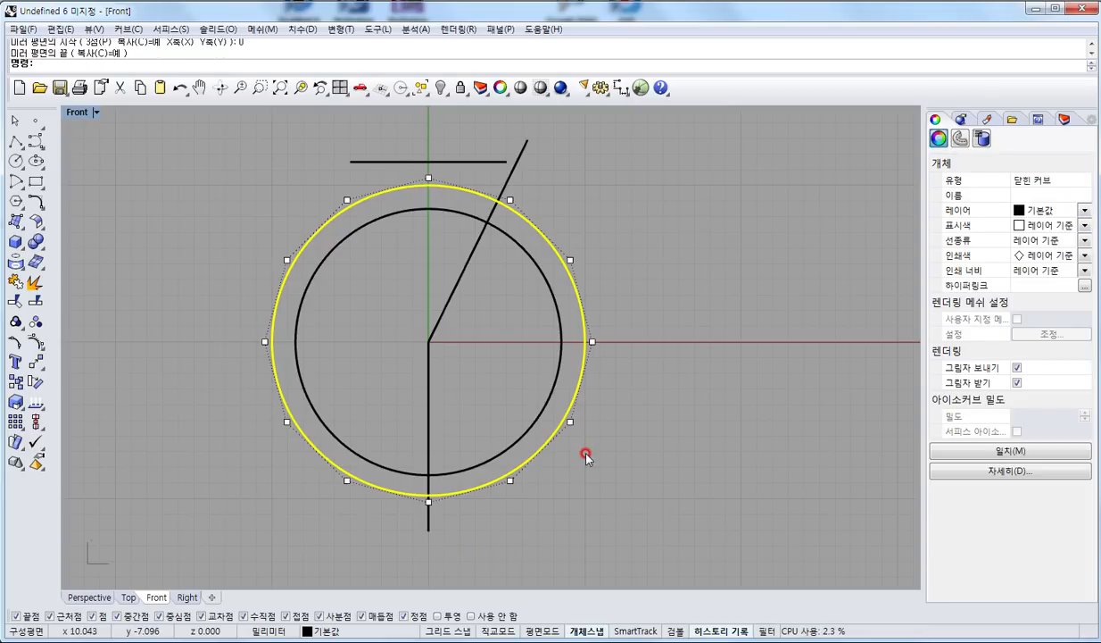
pyautogui.press('Delete')
# - Trim the outer circle with the vertical and slanted lines, removing its left half and the upper section up to the slanted line
pyautogui.click(418, 336)
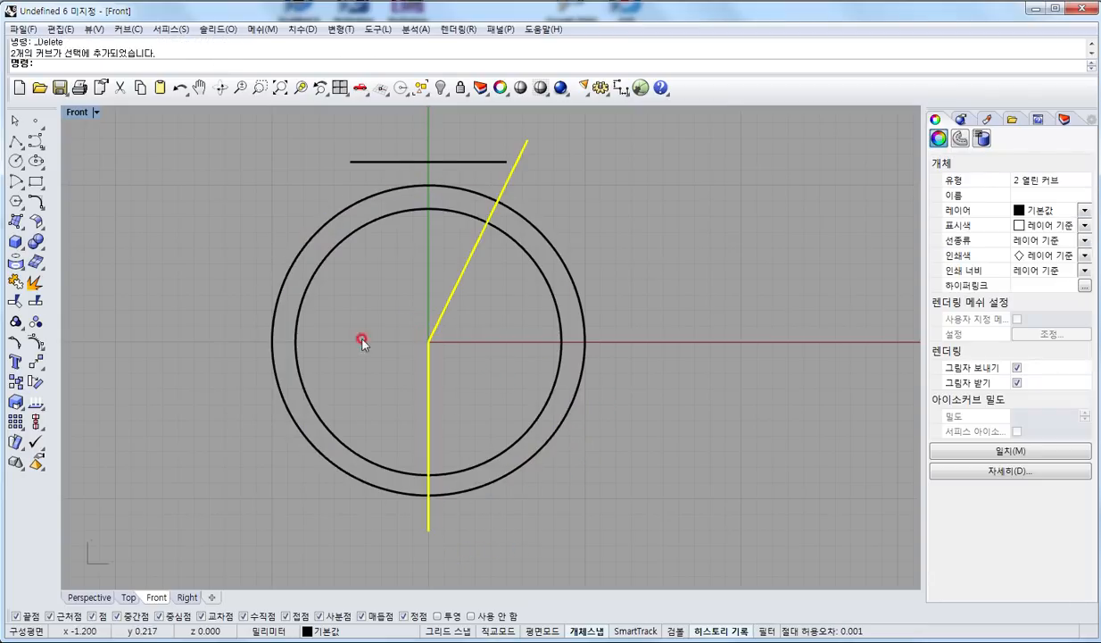
pyautogui.click(15, 303)
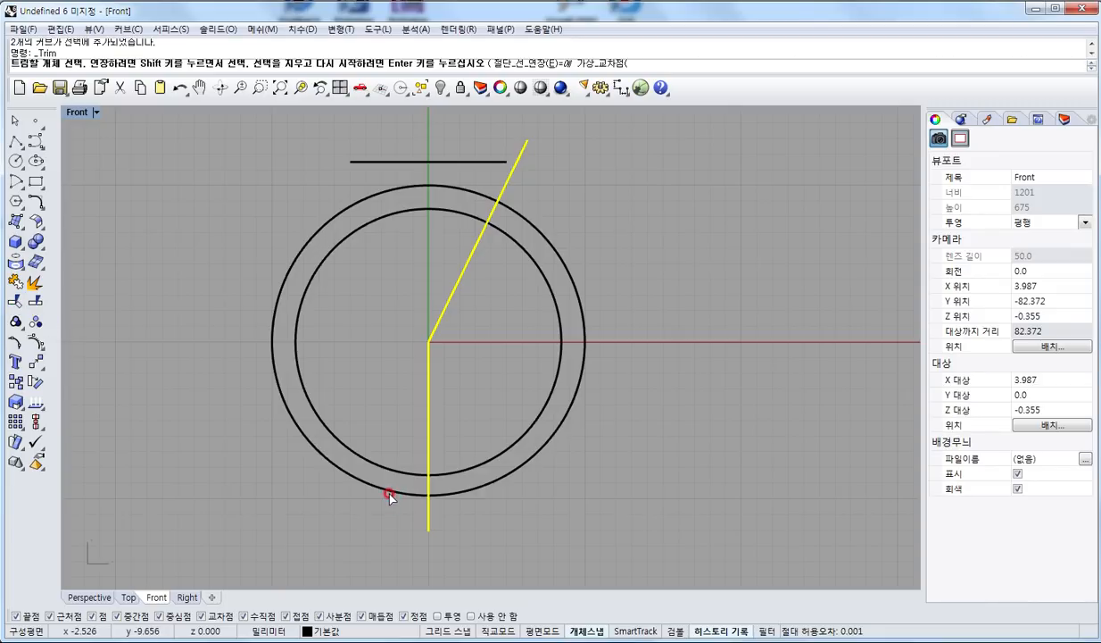
pyautogui.click(390, 497)
pyautogui.click(340, 467)
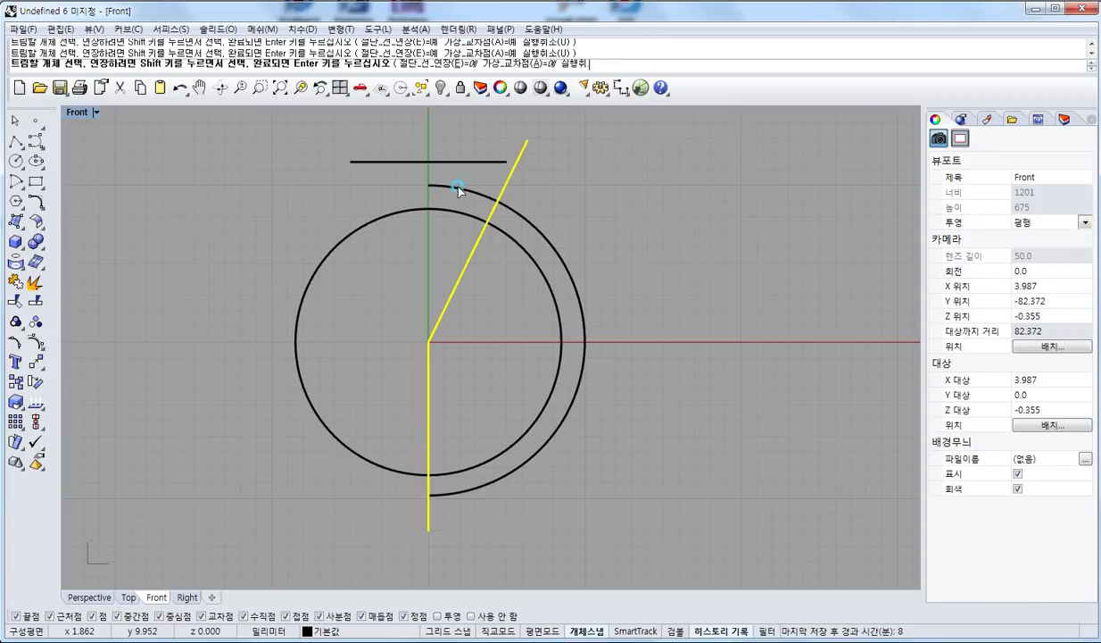
pyautogui.click(458, 190)
pyautogui.press('Return')
# - Delete the control point beside the outer arc's upper end and move the end point to the square's front right corner
pyautogui.click(560, 253)
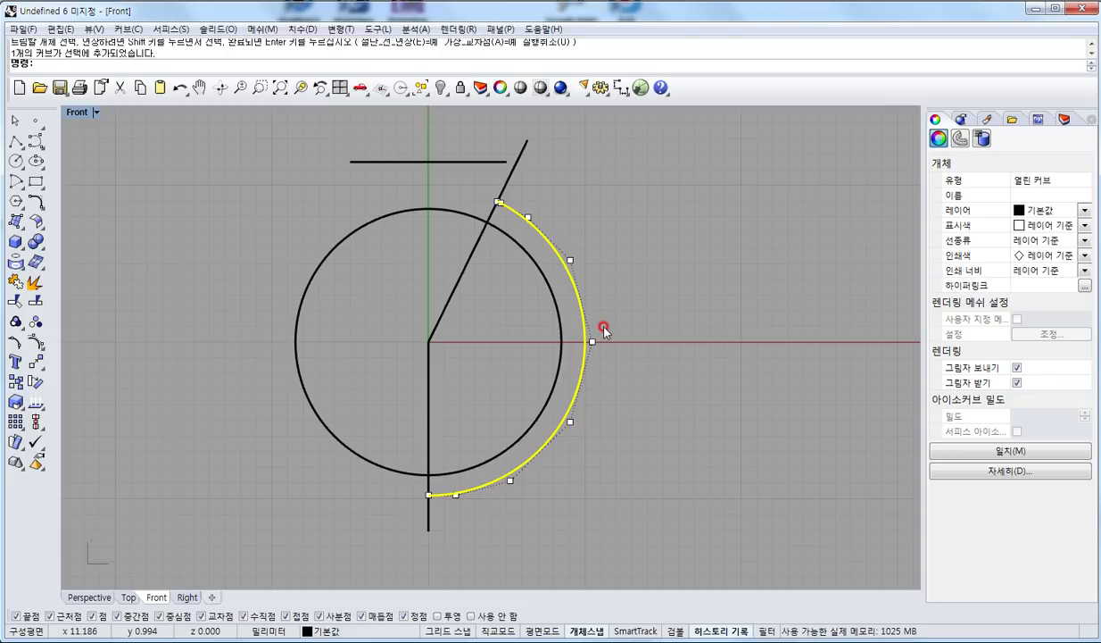
pyautogui.scroll(2, 504, 198)
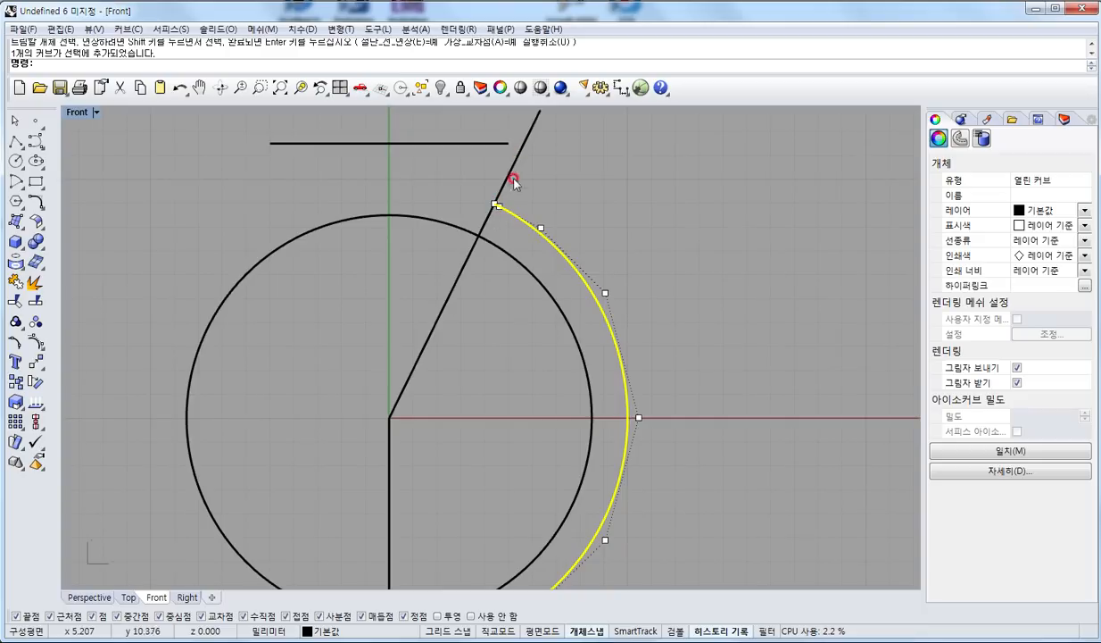
pyautogui.click(506, 207)
pyautogui.press('Delete')
pyautogui.moveTo(492, 199); pyautogui.dragTo(509, 143)
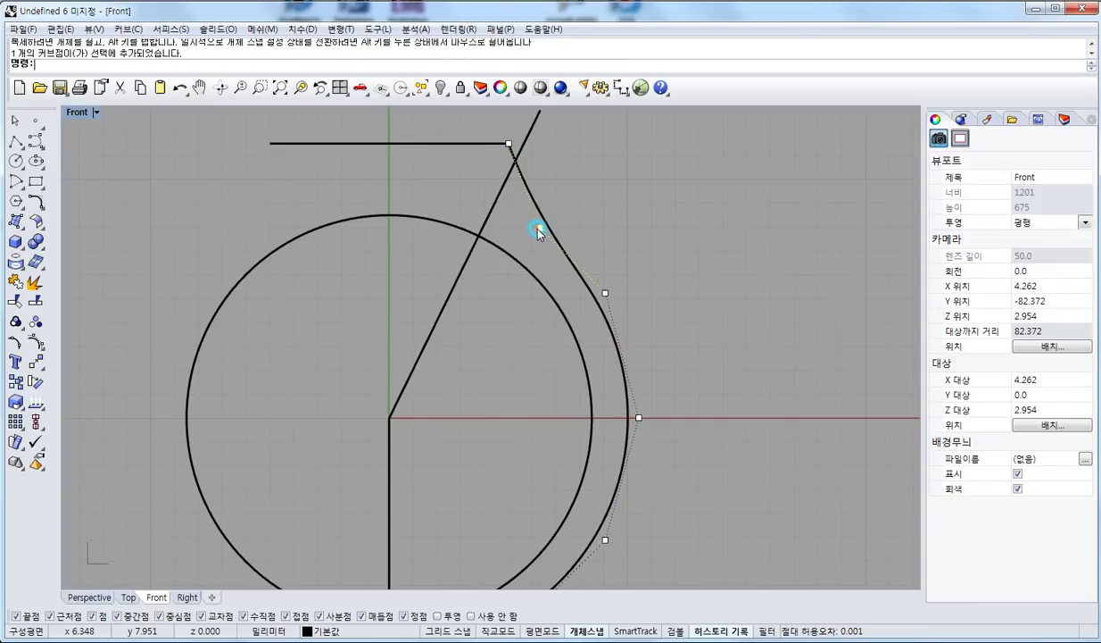
# - With object snaps disabled, move the outer arc's two control points below its upper end so the shoulder bulges smoothly outward
pyautogui.moveTo(535, 228); pyautogui.dragTo(559, 212)
pyautogui.press('alt')
pyautogui.moveTo(606, 294); pyautogui.dragTo(608, 287)
pyautogui.moveTo(560, 213); pyautogui.dragTo(560, 203)
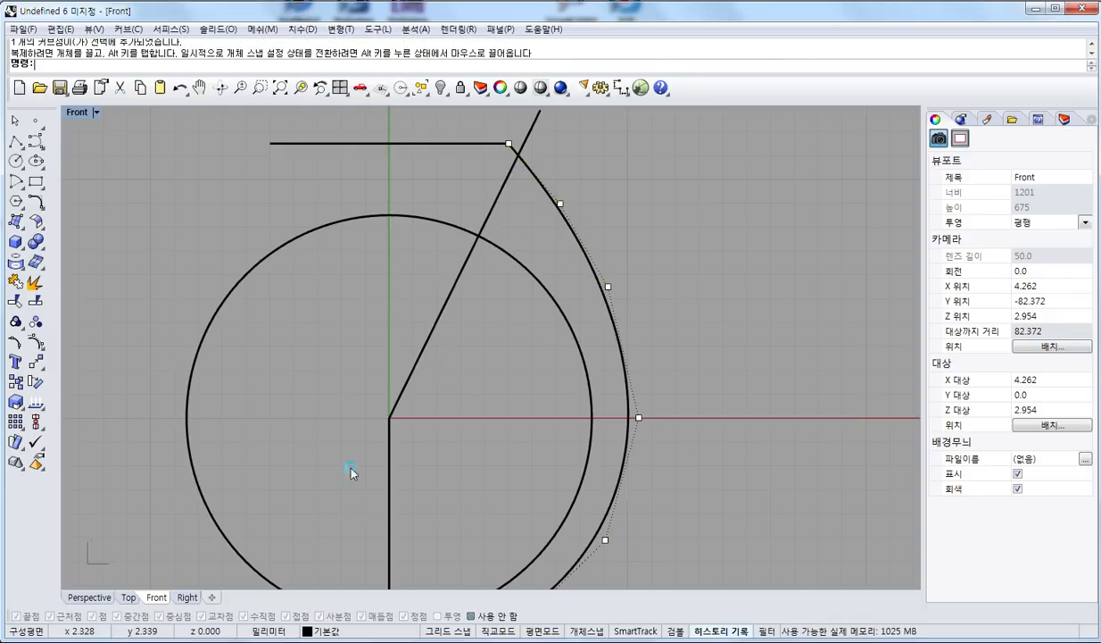
# - Delete the vertical and slanted construction lines that start at the origin
pyautogui.moveTo(351, 471); pyautogui.dragTo(410, 374)
pyautogui.scroll(-1, 451, 404)
pyautogui.press('Delete')
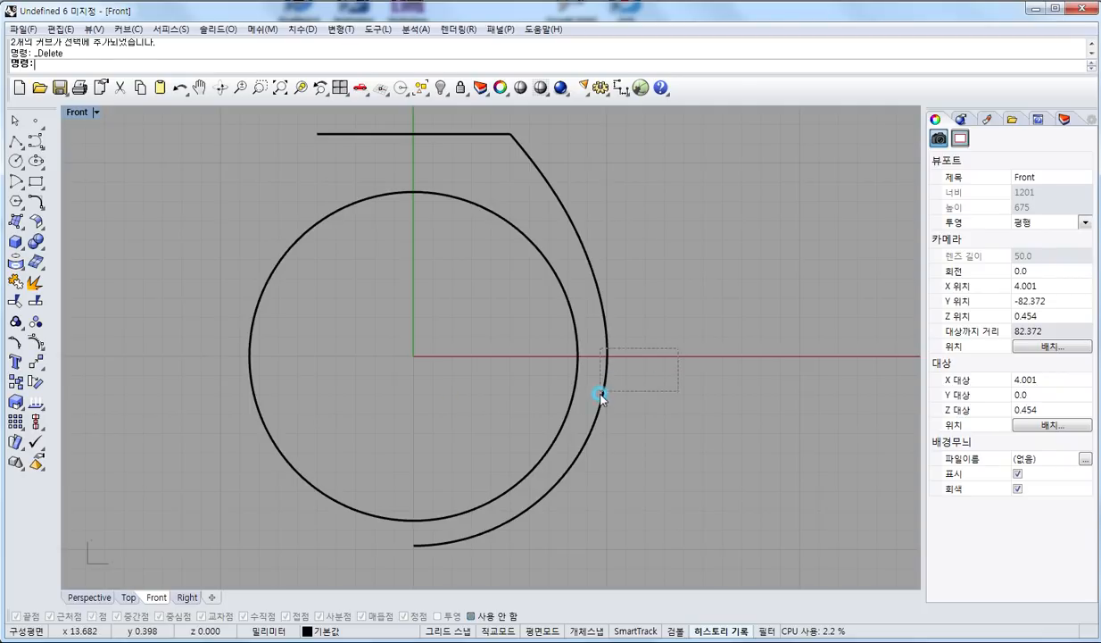
# - Mirror the reshaped outer arc with copying about the vertical axis through the origin (0)
pyautogui.moveTo(600, 393); pyautogui.dragTo(599, 395)
pyautogui.moveTo(422, 529); pyautogui.dragTo(479, 533, button='right')
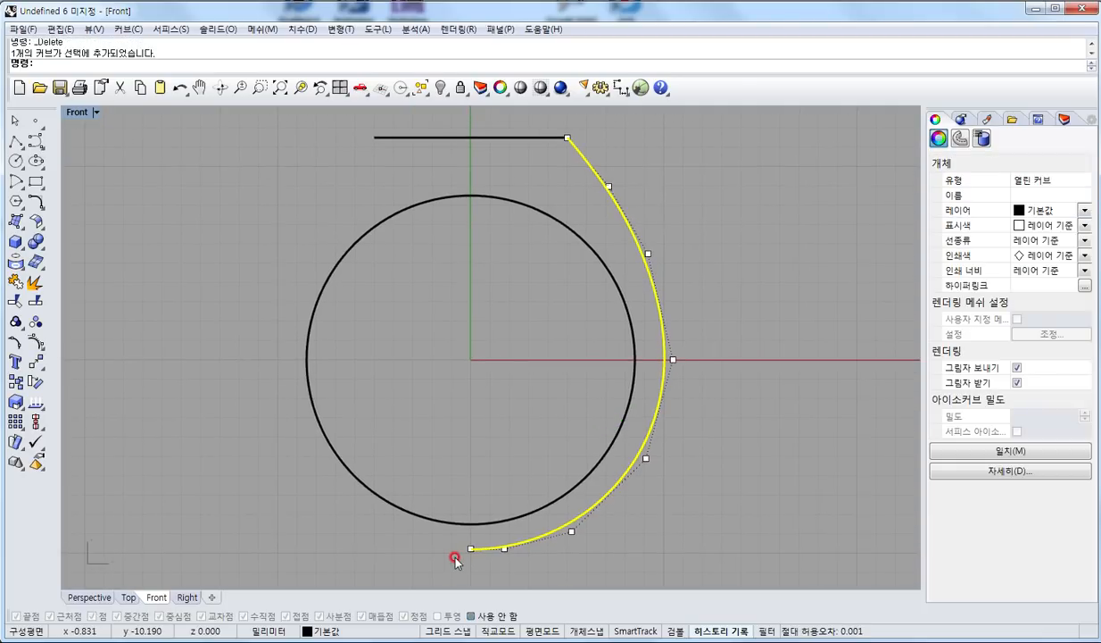
pyautogui.press('Return')
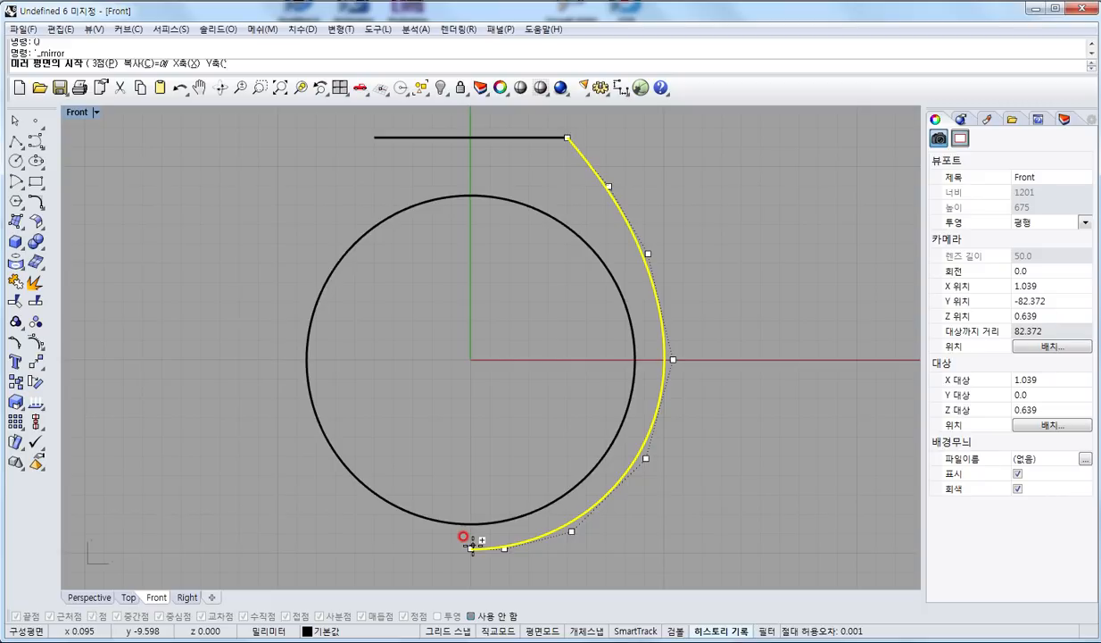
pyautogui.write('0')
pyautogui.press('Return')
pyautogui.click(471, 559)
pyautogui.press('Escape')
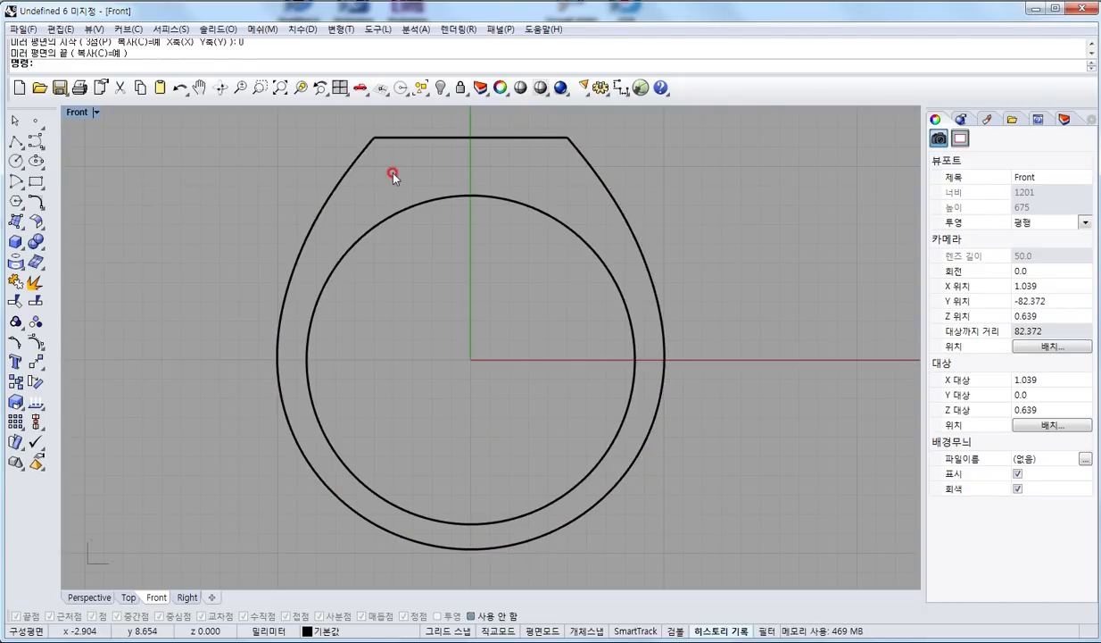
# - Select both halves of the outer curve and show the model in the four-viewport layout
pyautogui.moveTo(501, 534); pyautogui.dragTo(348, 558)
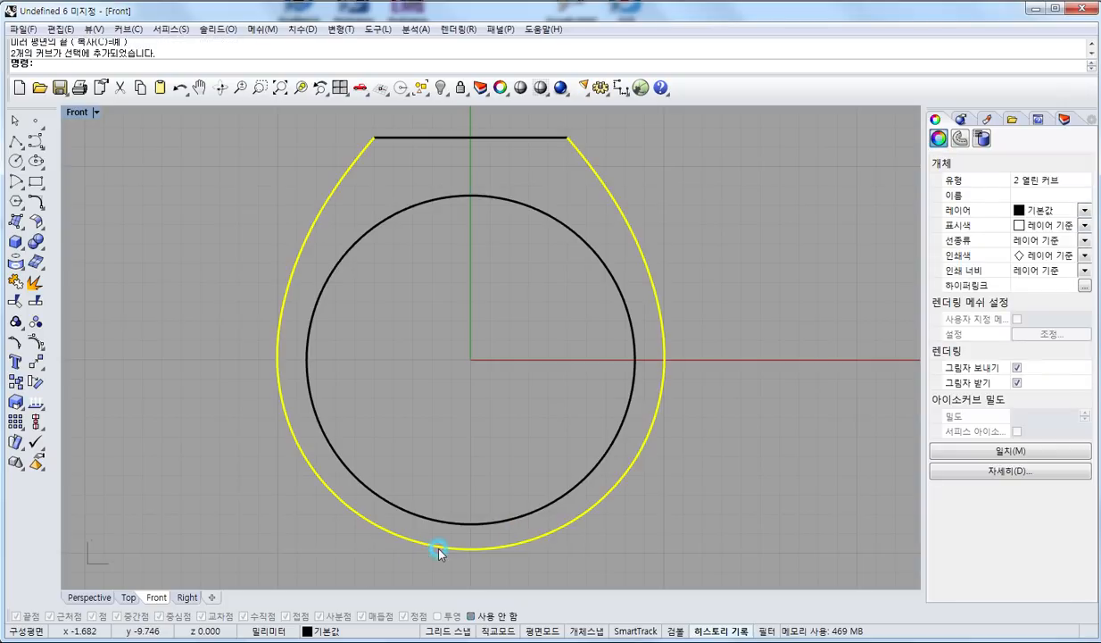
pyautogui.write('4view')
pyautogui.press('Return')
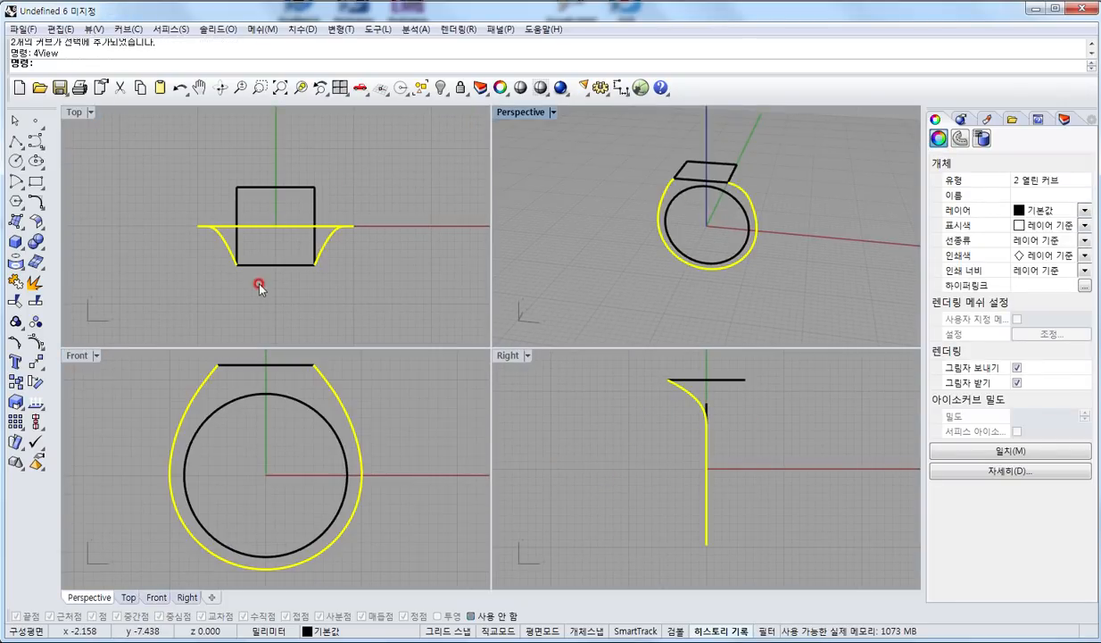
pyautogui.moveTo(716, 211); pyautogui.dragTo(733, 167, button='right')
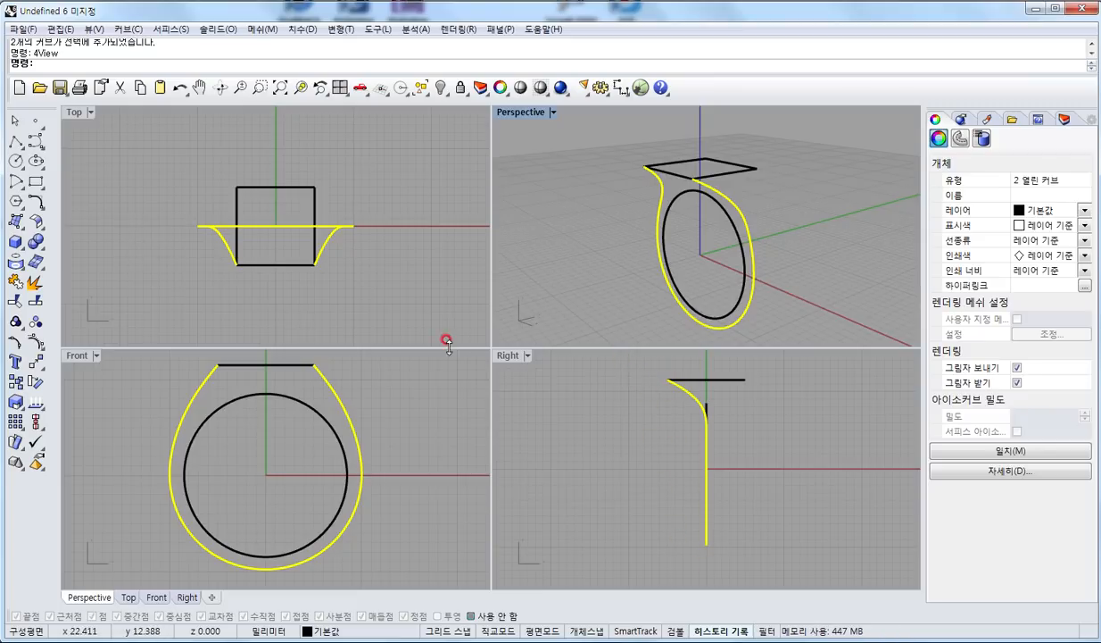
pyautogui.moveTo(705, 156); pyautogui.dragTo(685, 189, button='right')
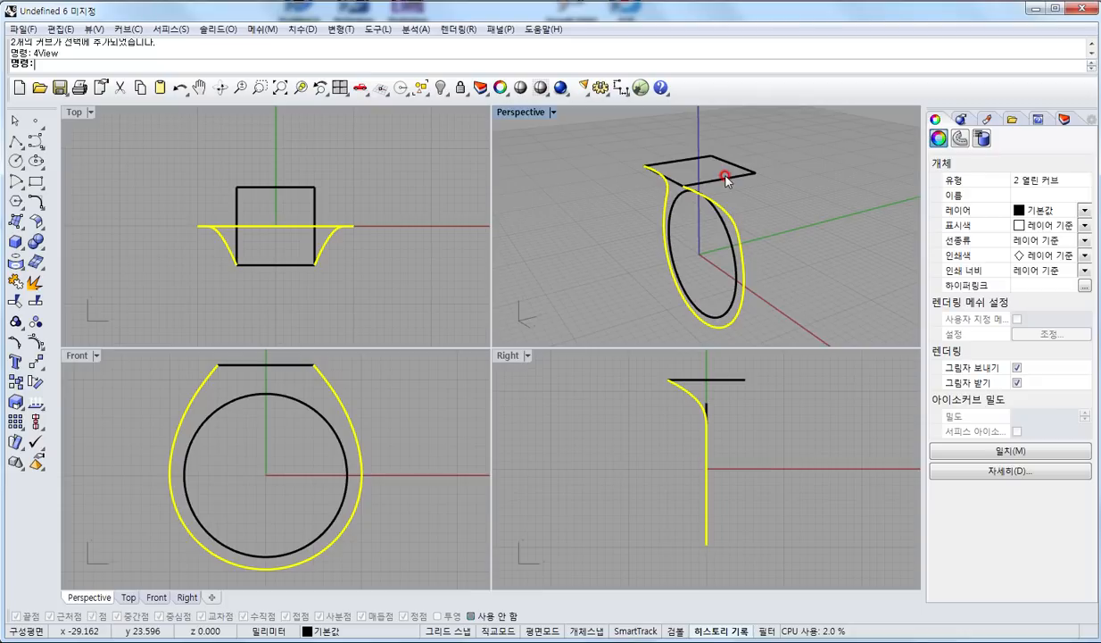
# - Flatten both outer curves with Set Points, world Y only, aligning them to the square's front corner with object snaps enabled
pyautogui.click(39, 348)
pyautogui.click(39, 363)
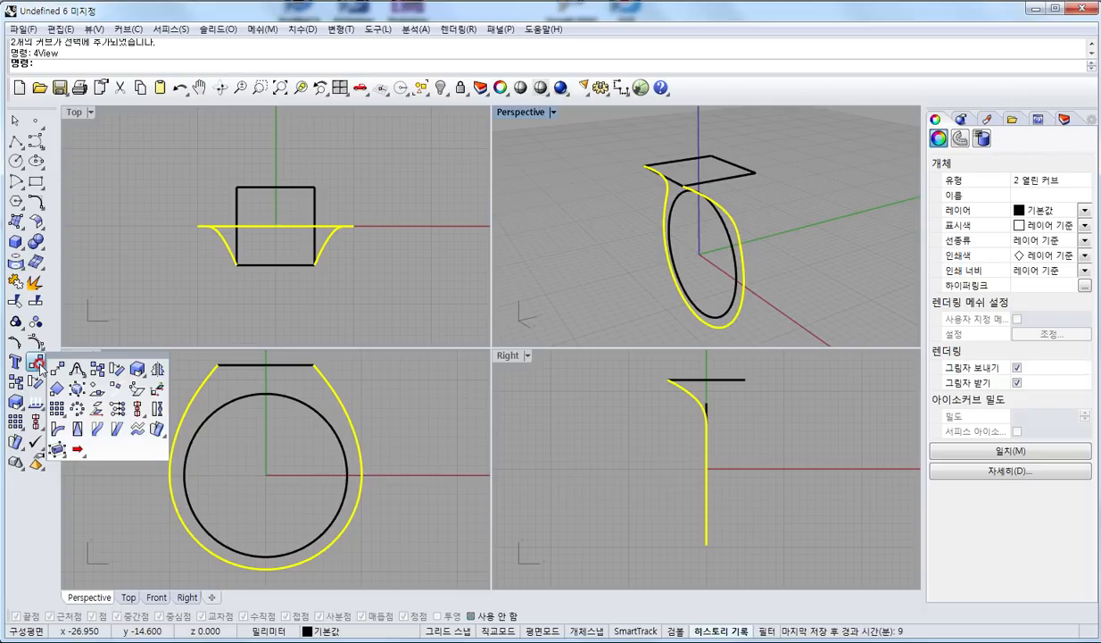
pyautogui.click(117, 390)
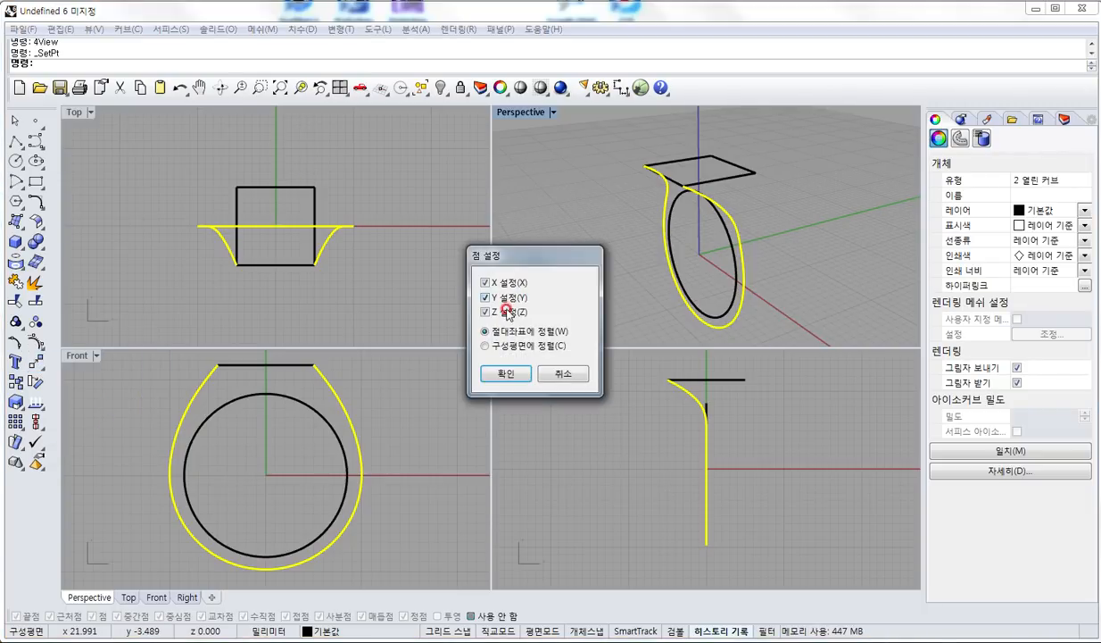
pyautogui.click(484, 313)
pyautogui.click(486, 283)
pyautogui.click(502, 373)
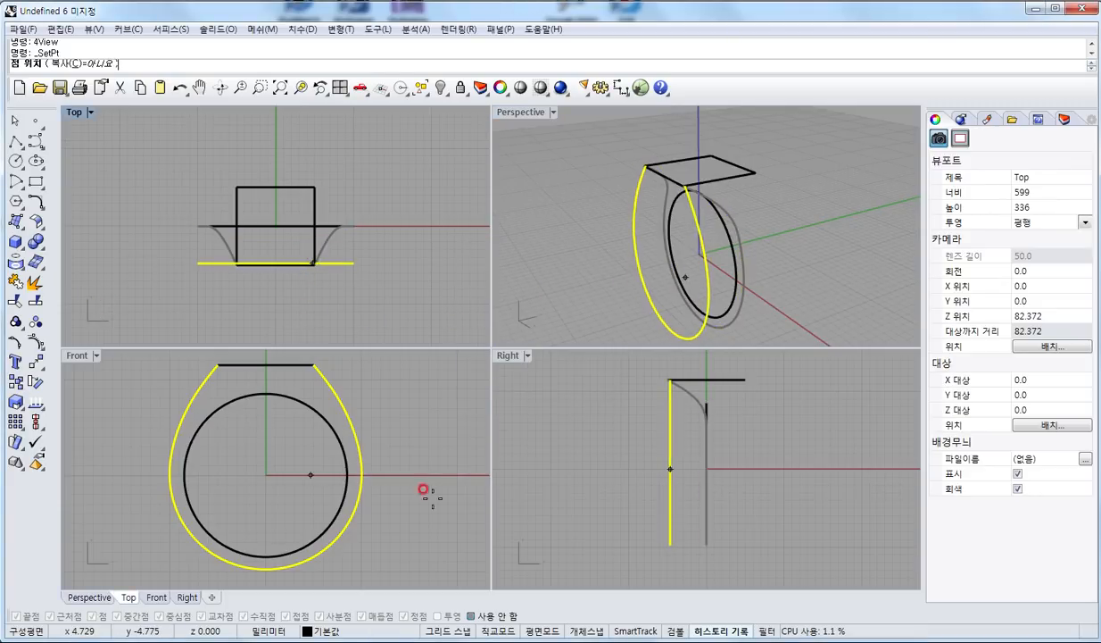
pyautogui.click(490, 615)
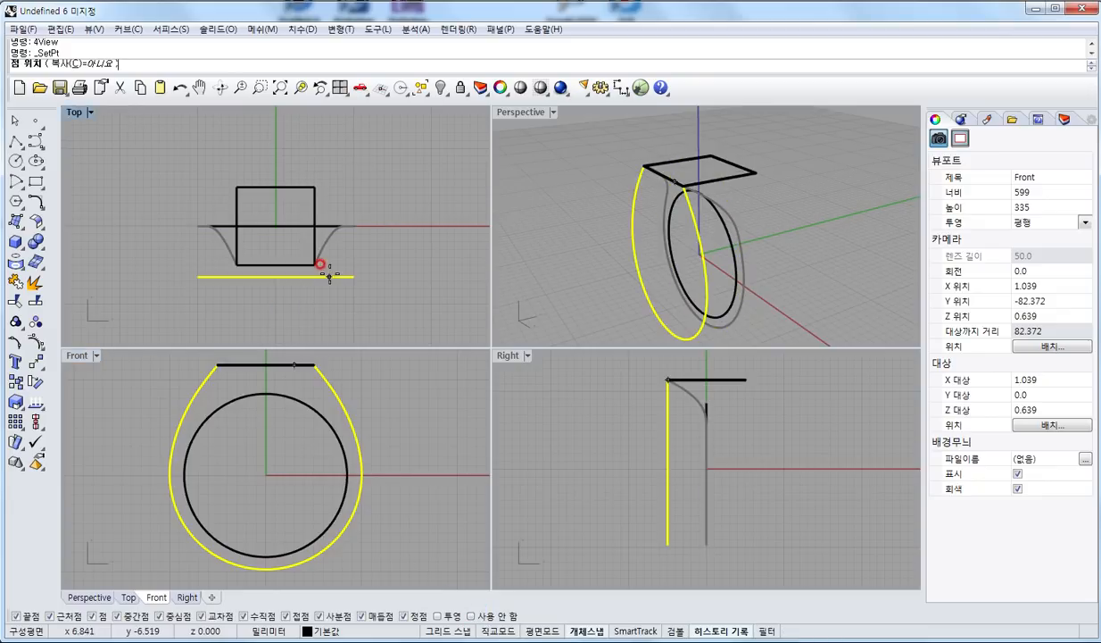
pyautogui.click(314, 264)
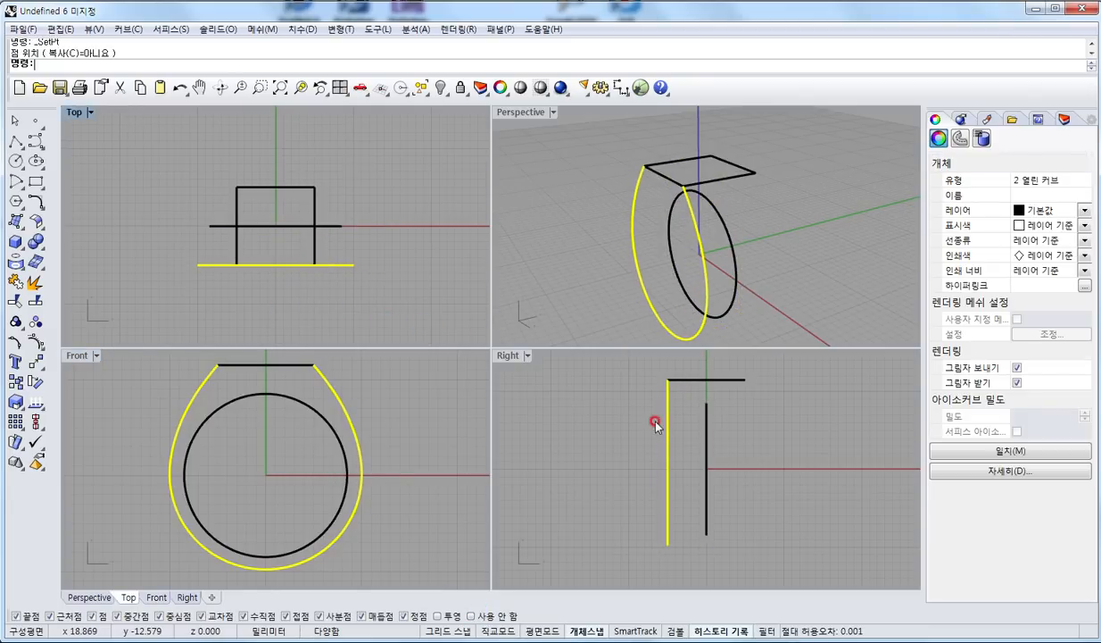
# - Shear both outer curves about 9.2° in the Right view, pivoting at the square's front-edge midpoint, so their lower end leans inward
pyautogui.moveTo(715, 247); pyautogui.dragTo(656, 148, button='right')
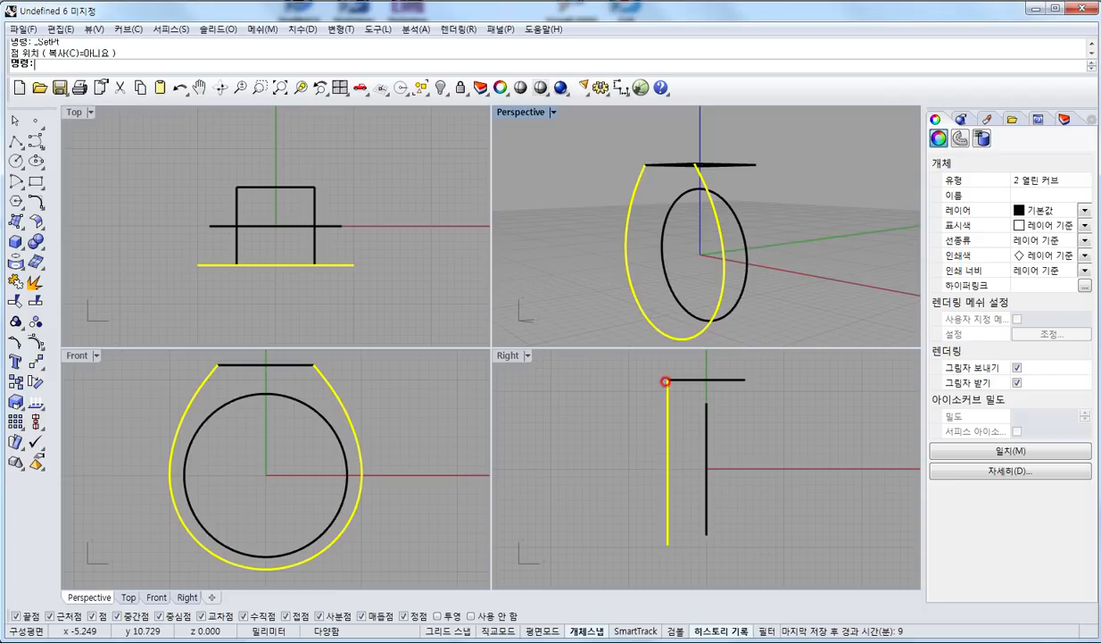
pyautogui.moveTo(665, 368); pyautogui.dragTo(690, 563)
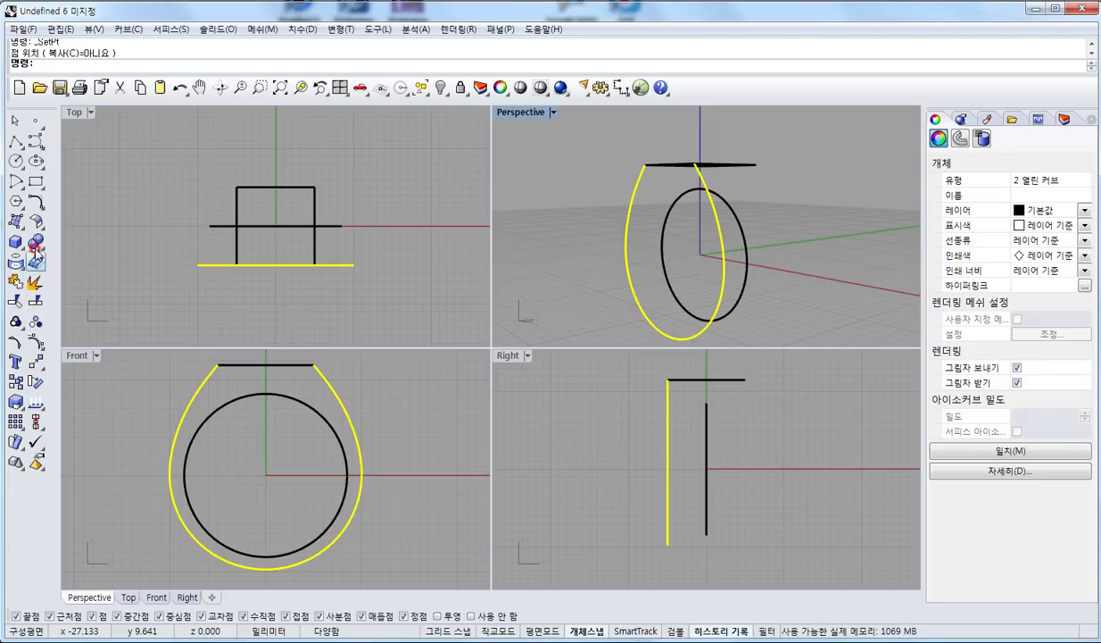
pyautogui.click(36, 202)
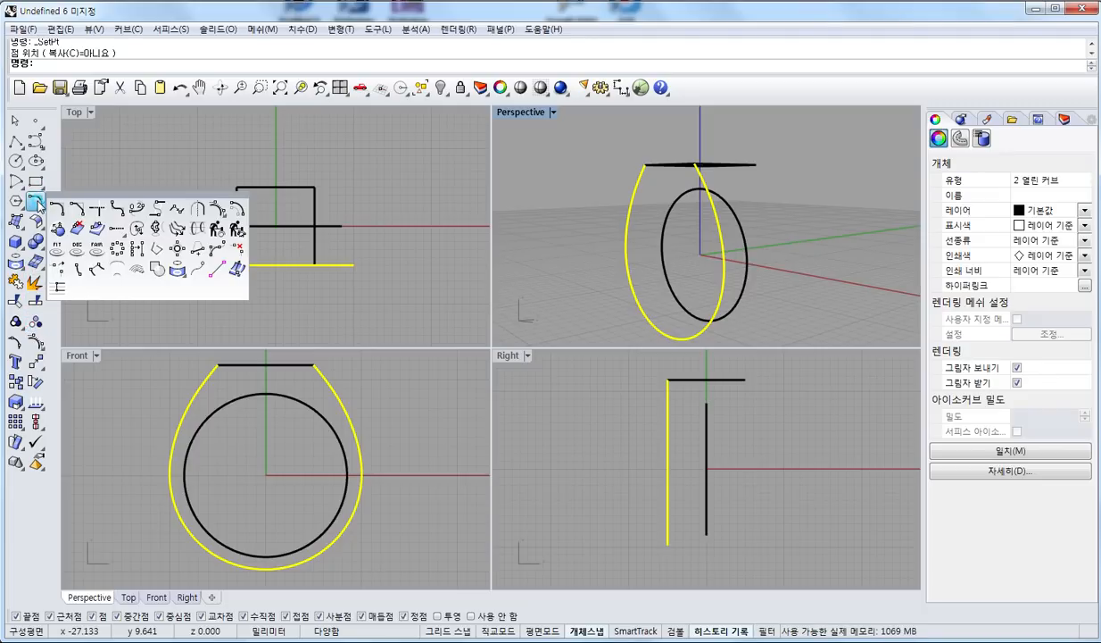
pyautogui.click(35, 362)
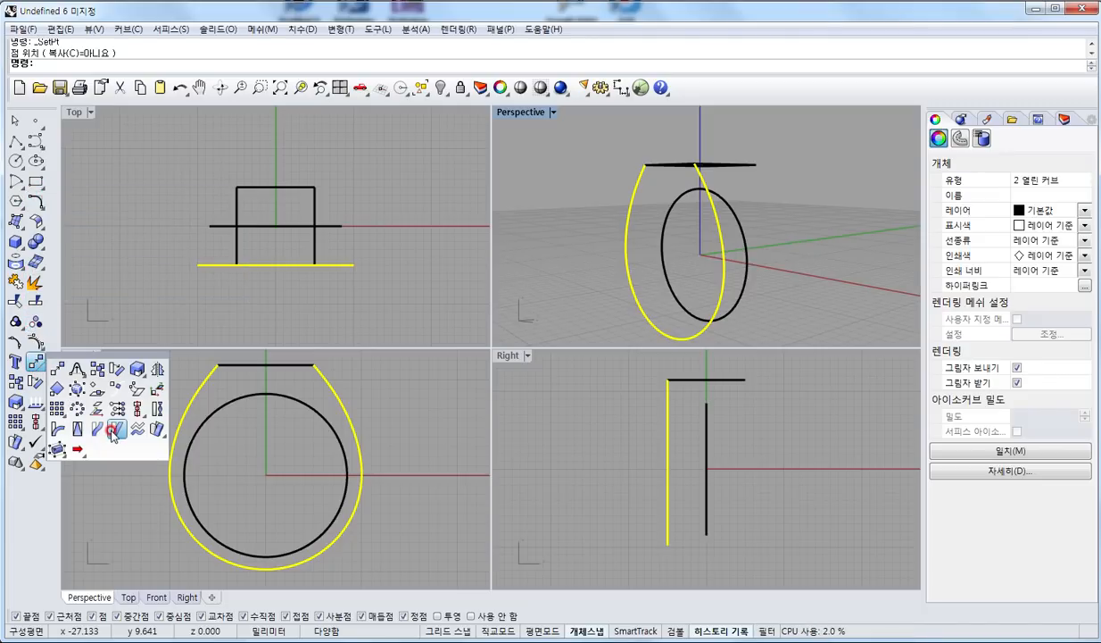
pyautogui.click(113, 432)
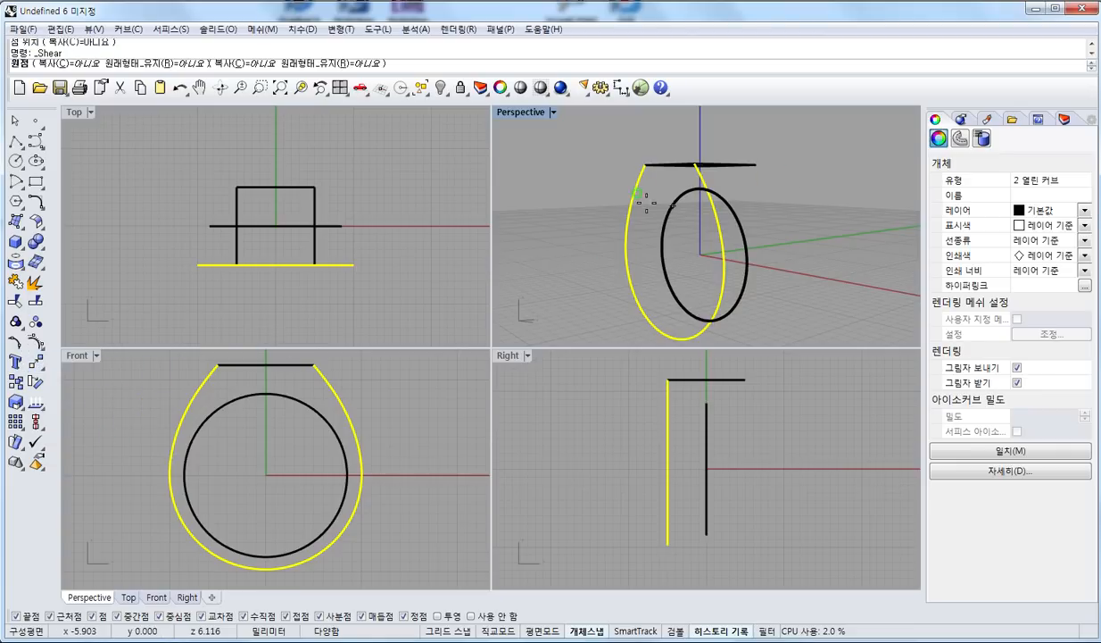
pyautogui.moveTo(644, 202); pyautogui.dragTo(654, 303, button='right')
pyautogui.moveTo(675, 244); pyautogui.dragTo(698, 204, button='right')
pyautogui.scroll(4, 659, 214)
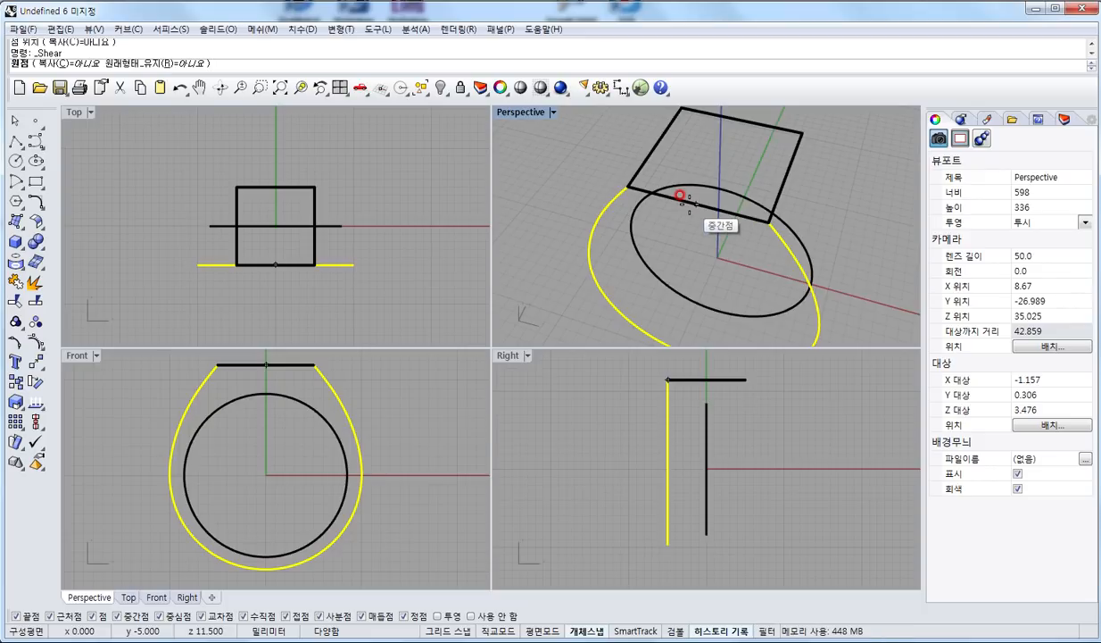
pyautogui.click(680, 197)
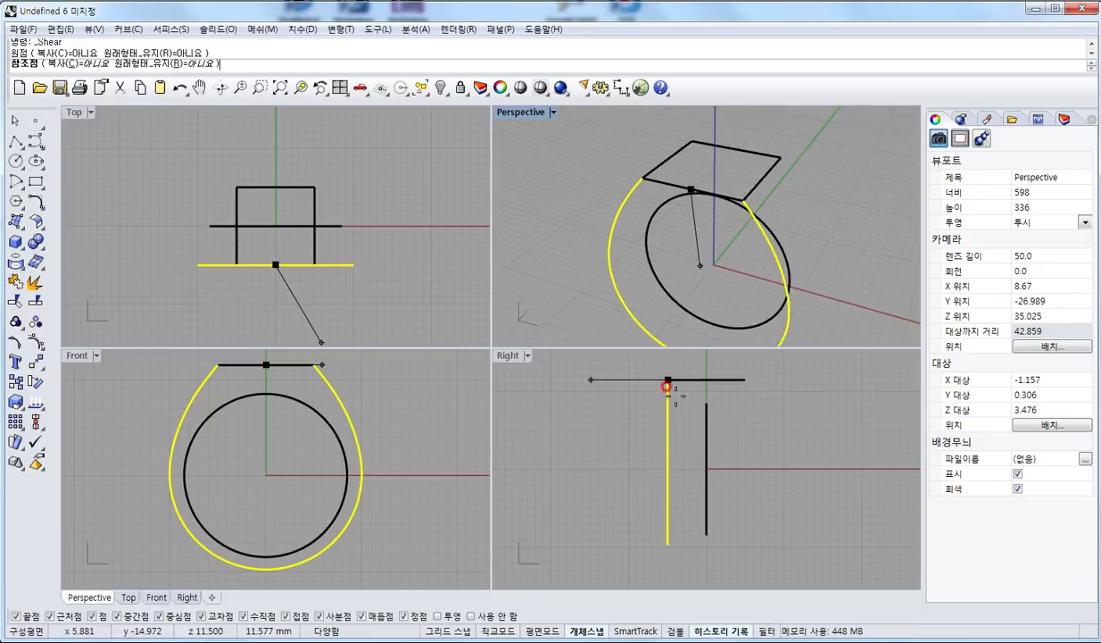
pyautogui.click(661, 562)
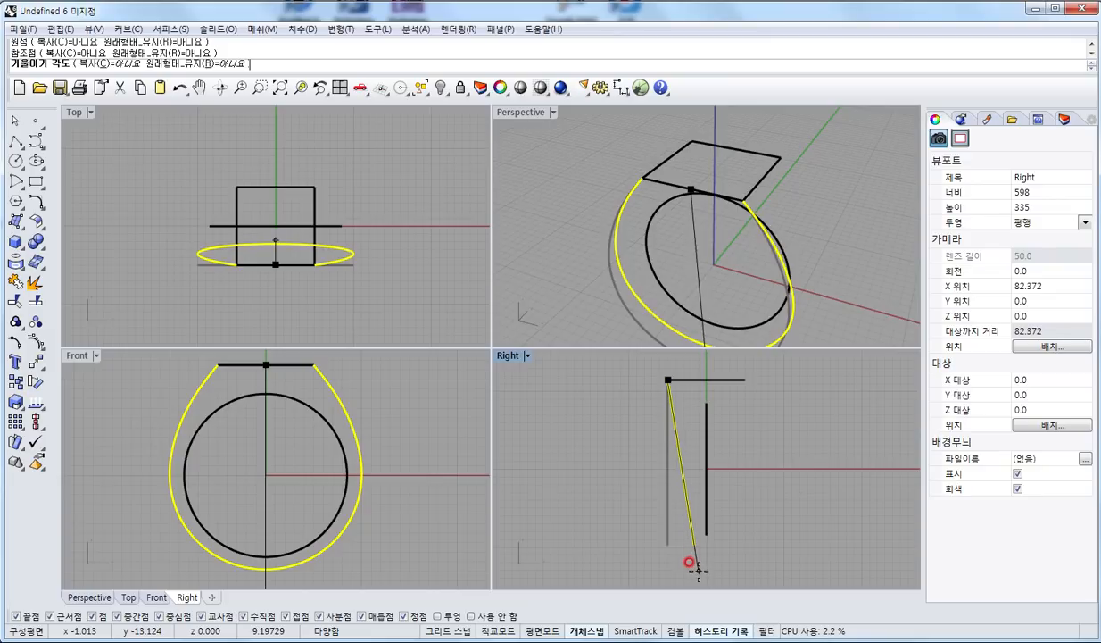
pyautogui.click(699, 569)
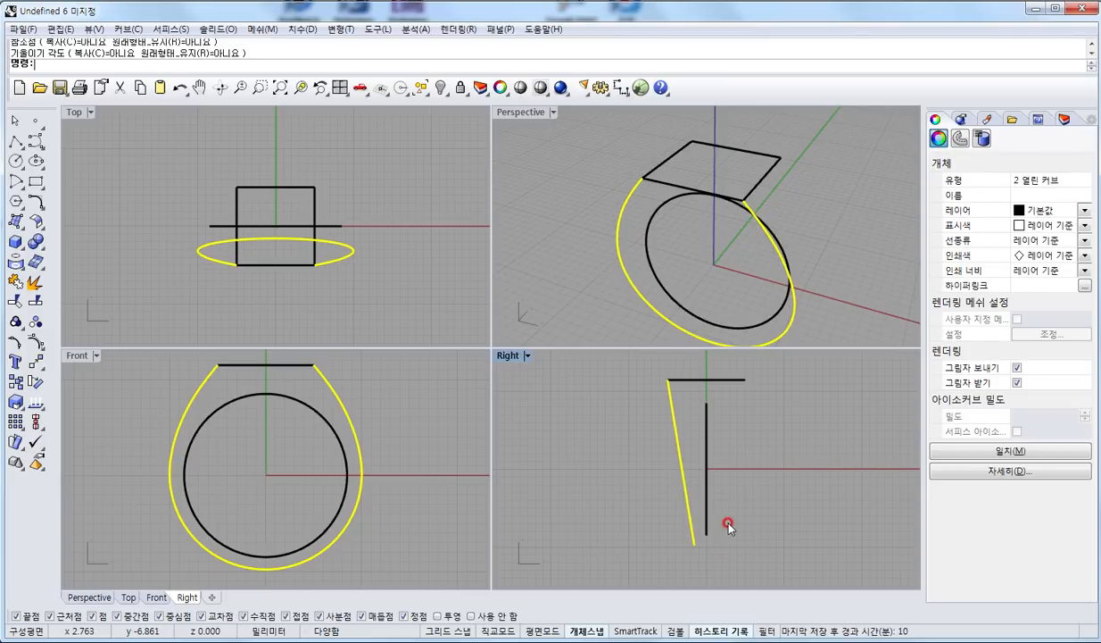
# - Maximize the Right viewport and frame the slanted outer curves together with the square and inner circle
pyautogui.scroll(3, 683, 463)
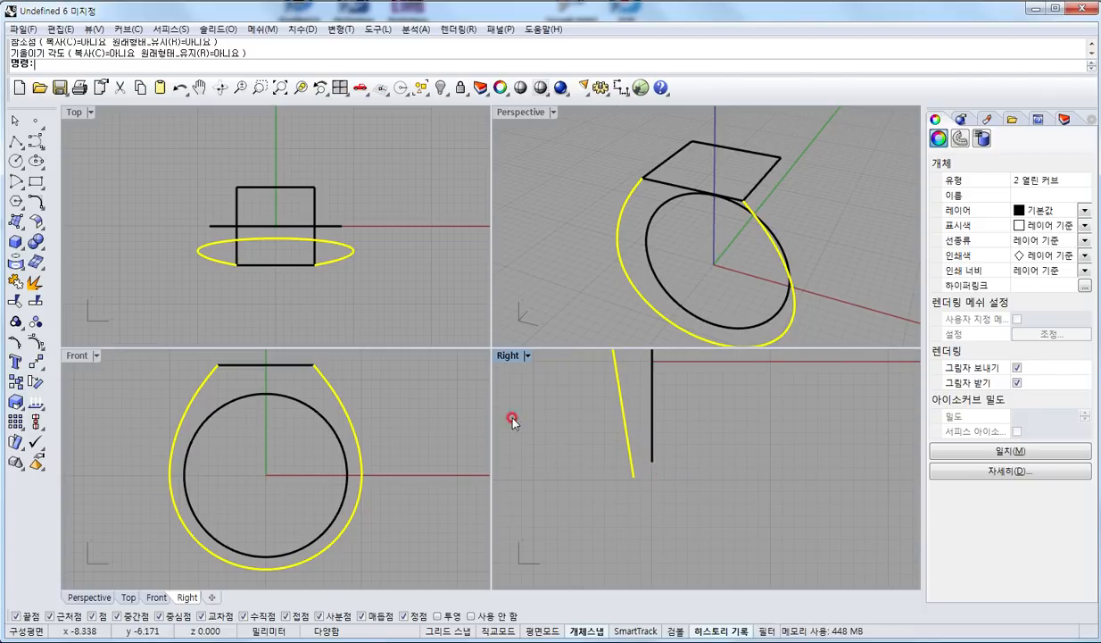
pyautogui.doubleClick(505, 357)
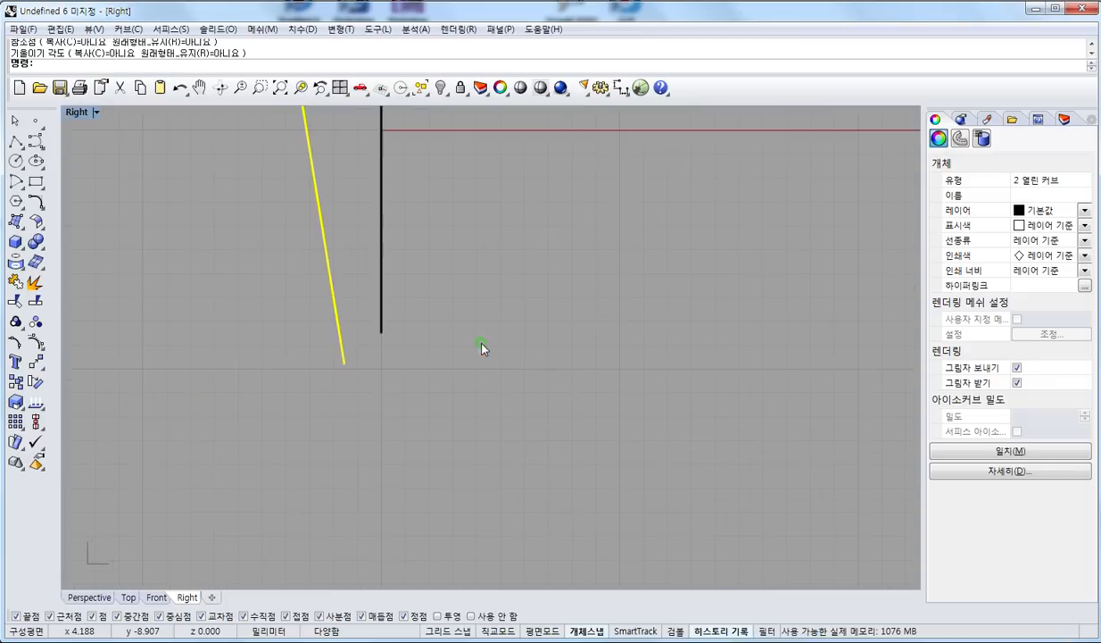
pyautogui.moveTo(483, 343); pyautogui.dragTo(462, 468, button='right')
pyautogui.scroll(-4, 403, 430)
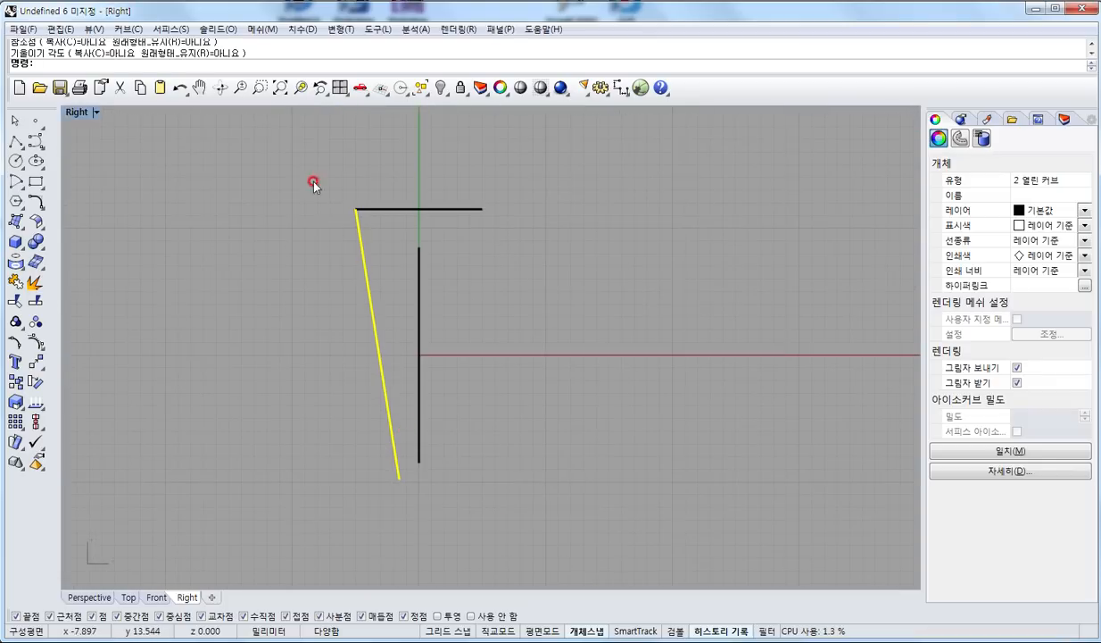
# - Try dimensioning the horizontal offset between the slanted curve's lower and upper ends, placing it below, and undo that dimension
pyautogui.click(621, 87)
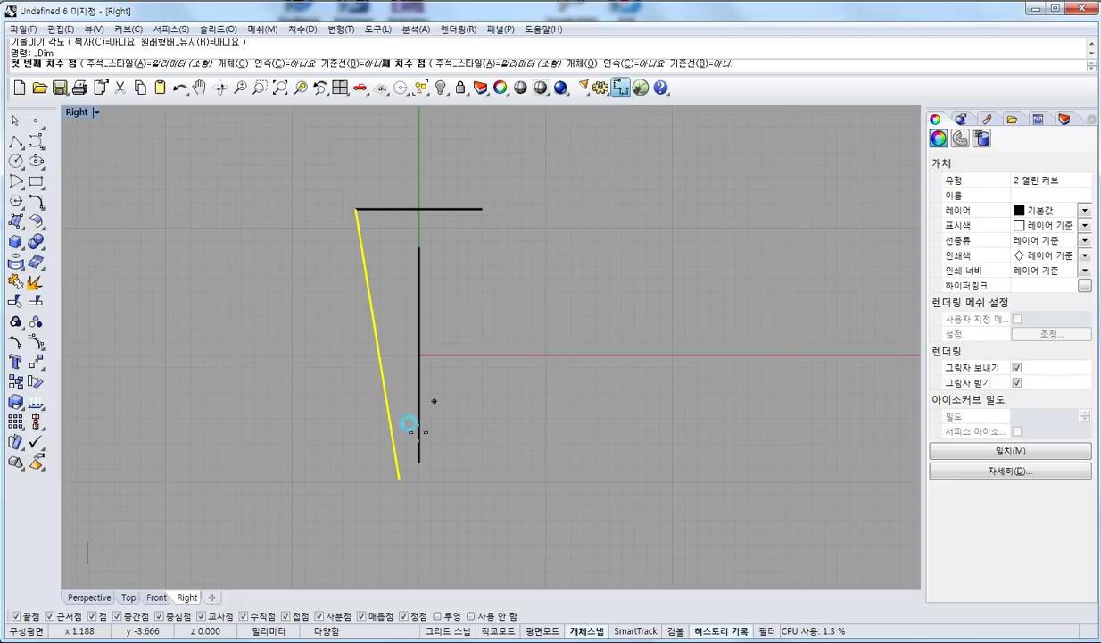
pyautogui.click(397, 472)
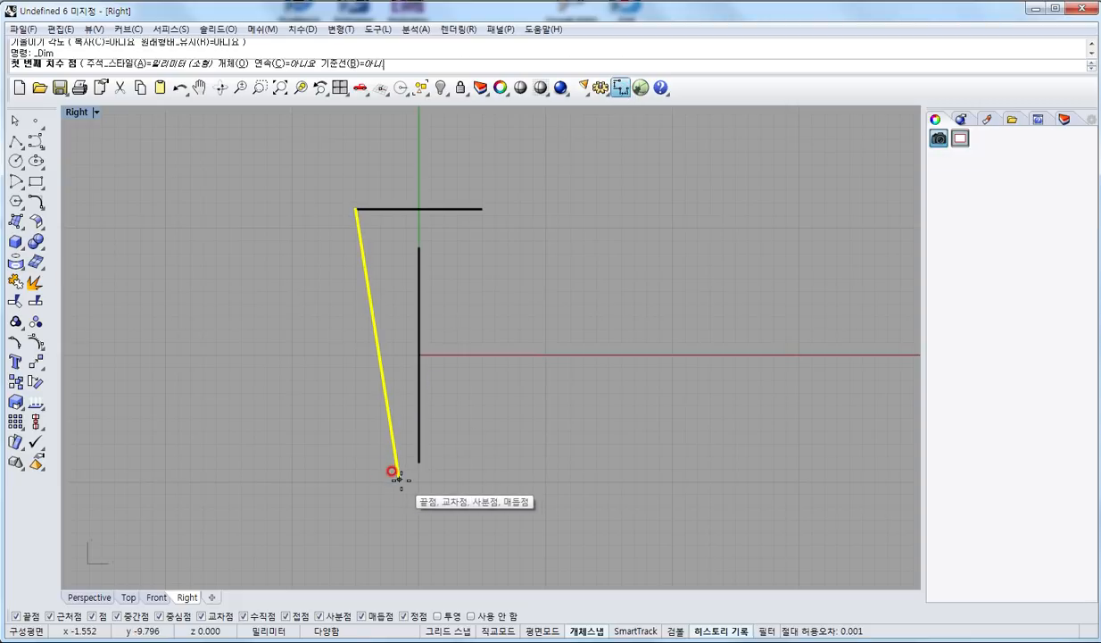
pyautogui.click(356, 209)
pyautogui.click(372, 517)
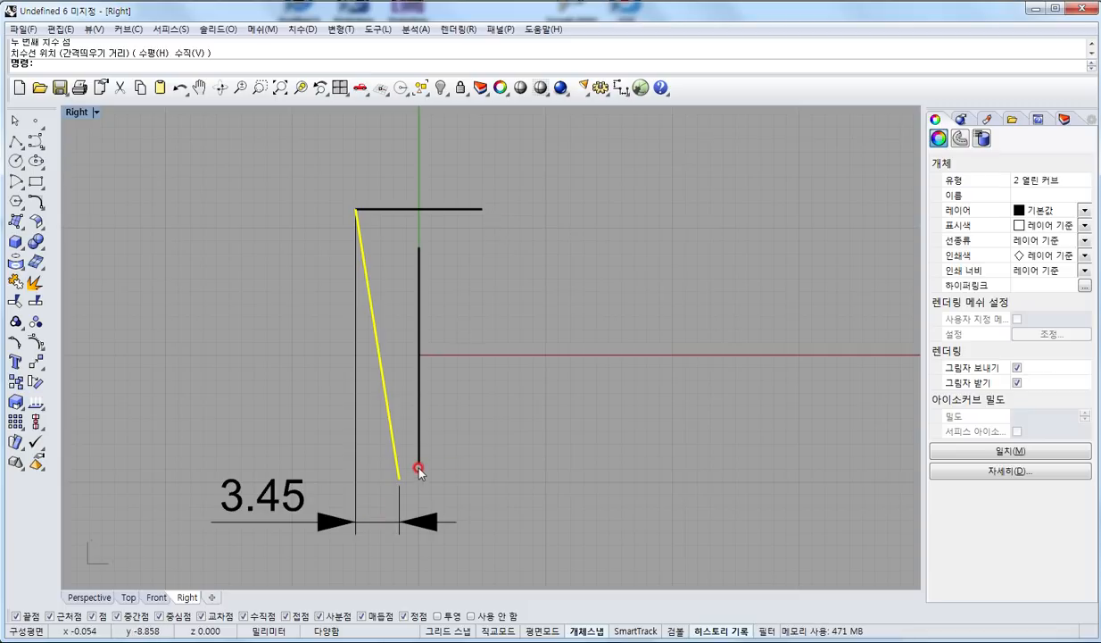
pyautogui.hotkey('ctrl', 'z')
# - Mirror the slanted outer curves with copying about the vertical axis through the origin (0) in the Right view
pyautogui.write('mi')
pyautogui.press('Return')
pyautogui.write('0')
pyautogui.press('Return')
pyautogui.keyDown('shift'); pyautogui.click(419, 531); pyautogui.keyUp('shift')
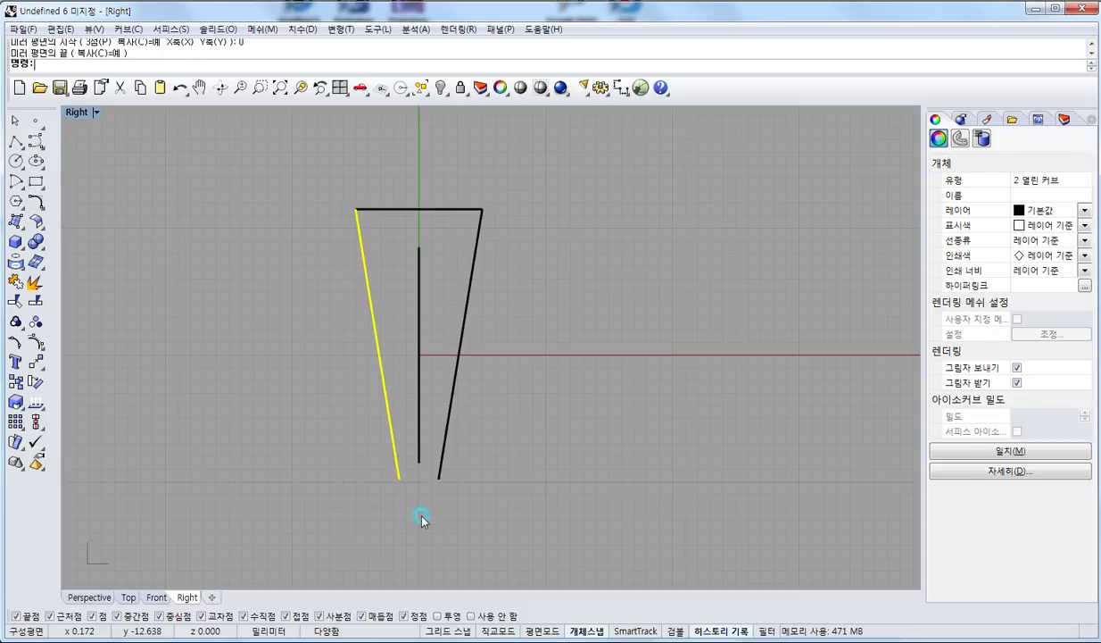
# - Dimension the gap between the two slanted curves' lower ends, and the horizontal offset between the selected curve's ends above the square
pyautogui.click(619, 87)
pyautogui.click(399, 478)
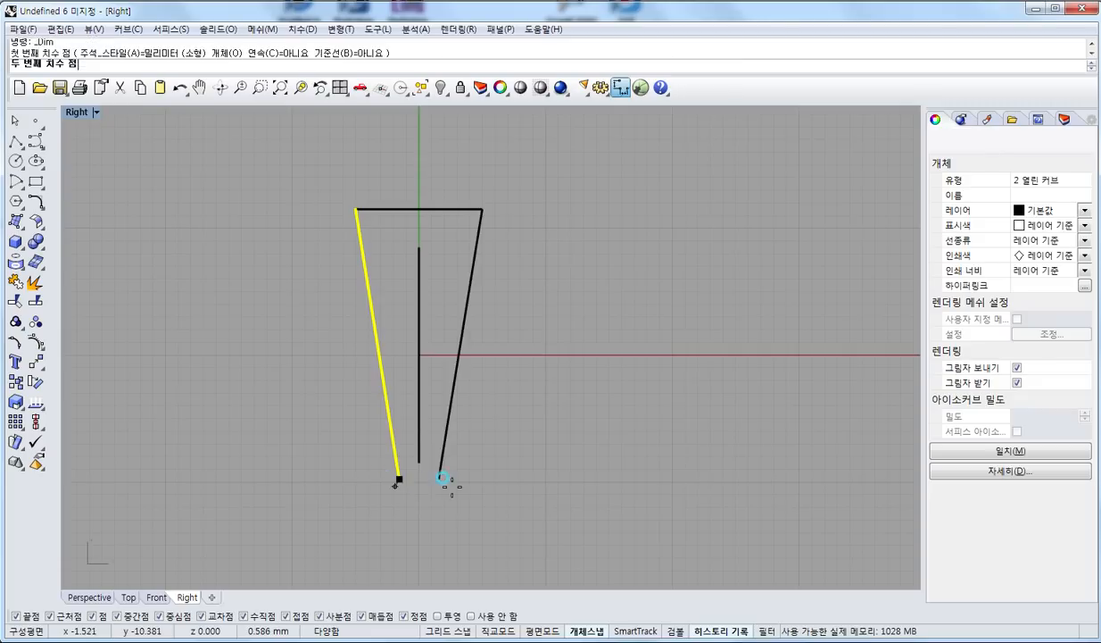
pyautogui.click(438, 478)
pyautogui.click(413, 527)
pyautogui.press('Return')
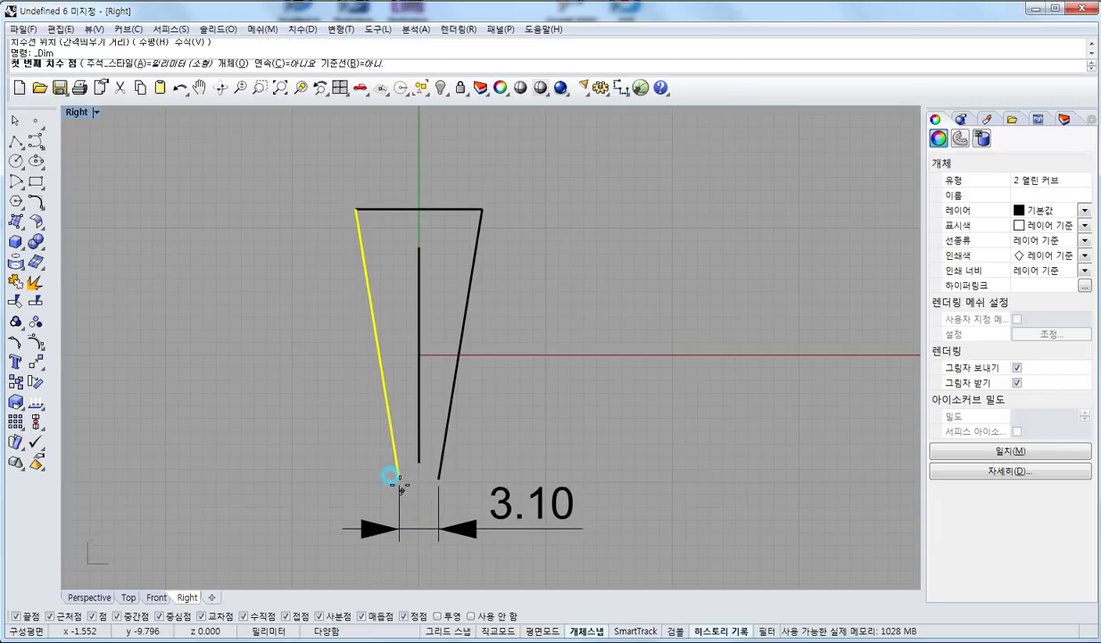
pyautogui.click(399, 478)
pyautogui.click(357, 209)
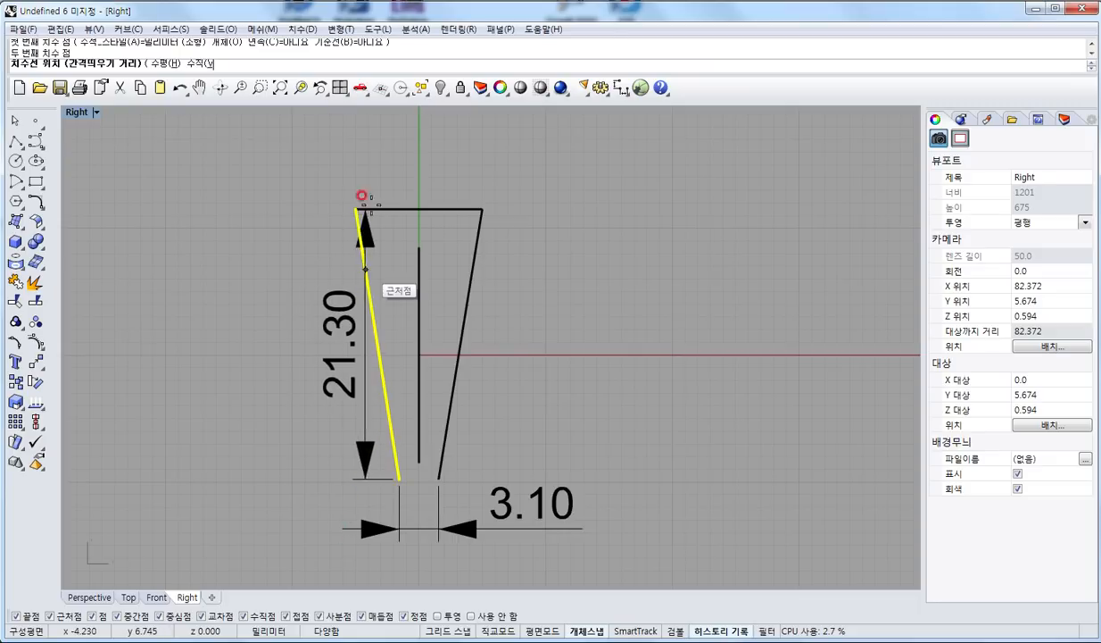
pyautogui.click(364, 165)
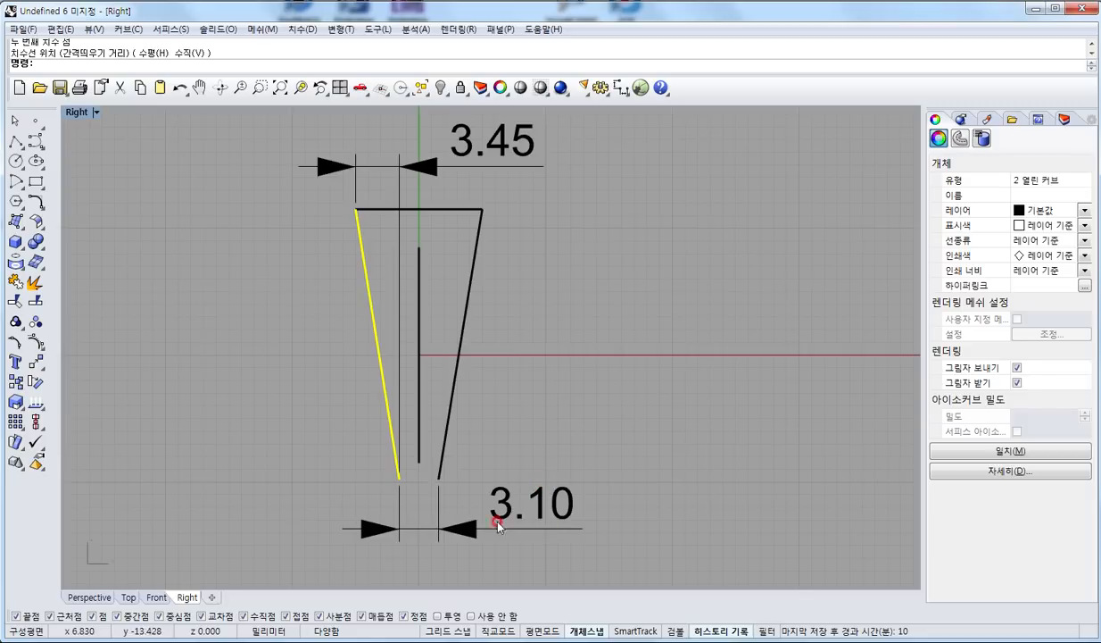
# - Dimension the full width of the square's edge between the slanted curves' upper ends, above the existing offset dimension
pyautogui.moveTo(468, 176); pyautogui.dragTo(473, 230, button='right')
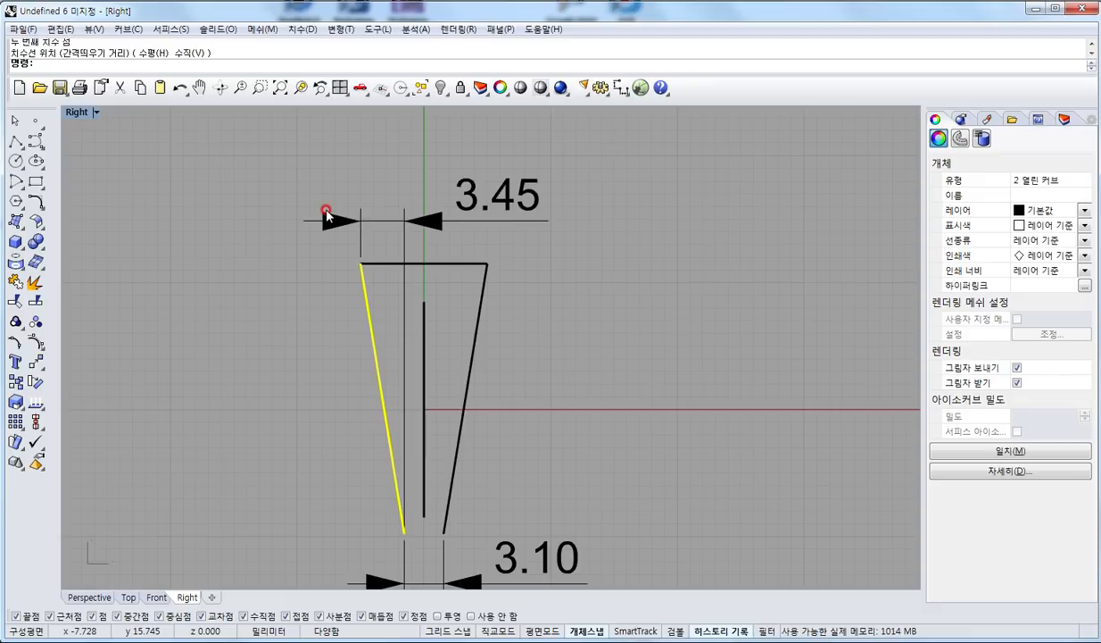
pyautogui.rightClick(452, 317)
pyautogui.click(362, 264)
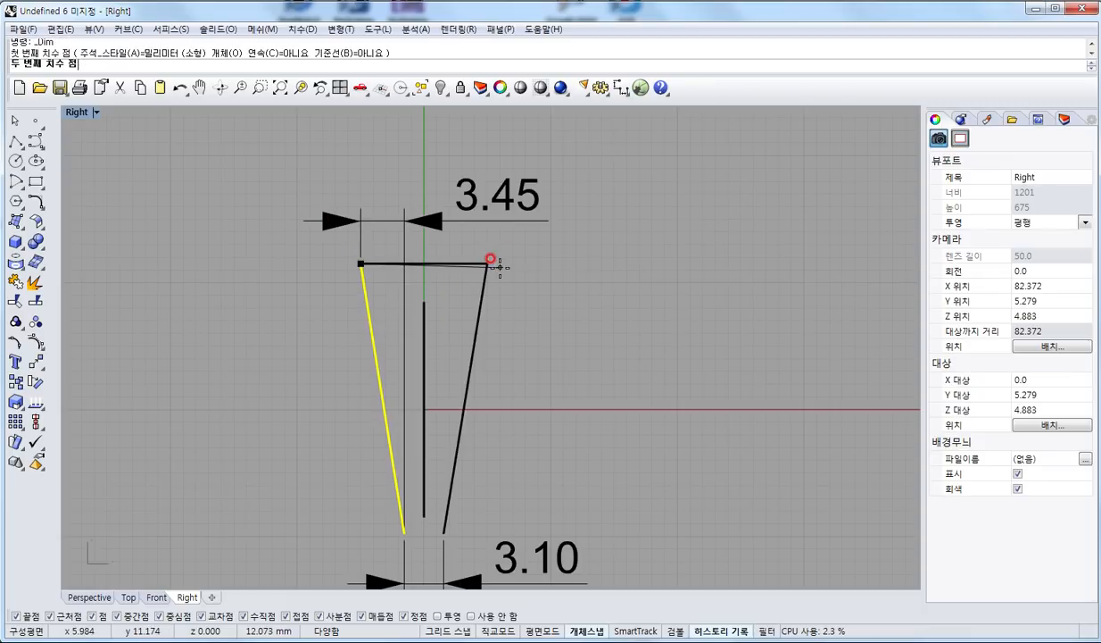
pyautogui.click(484, 260)
pyautogui.click(390, 167)
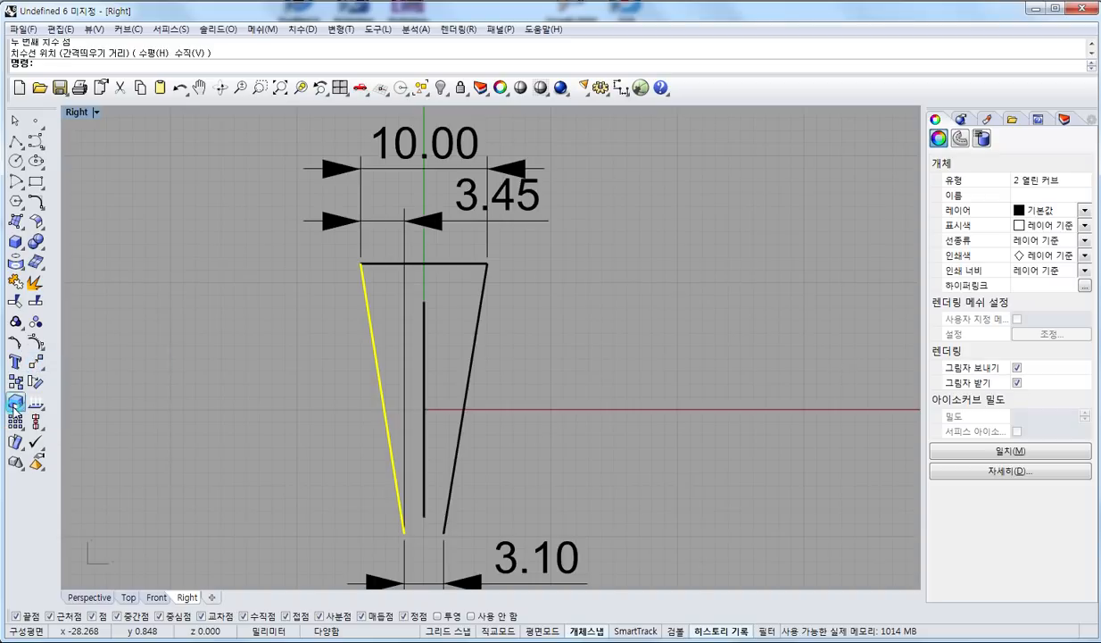
# - Try scaling the selected slanted curves horizontally in one direction from their upper end by 4/3.45, and undo the scaling
pyautogui.moveTo(15, 401)
pyautogui.click(74, 396)
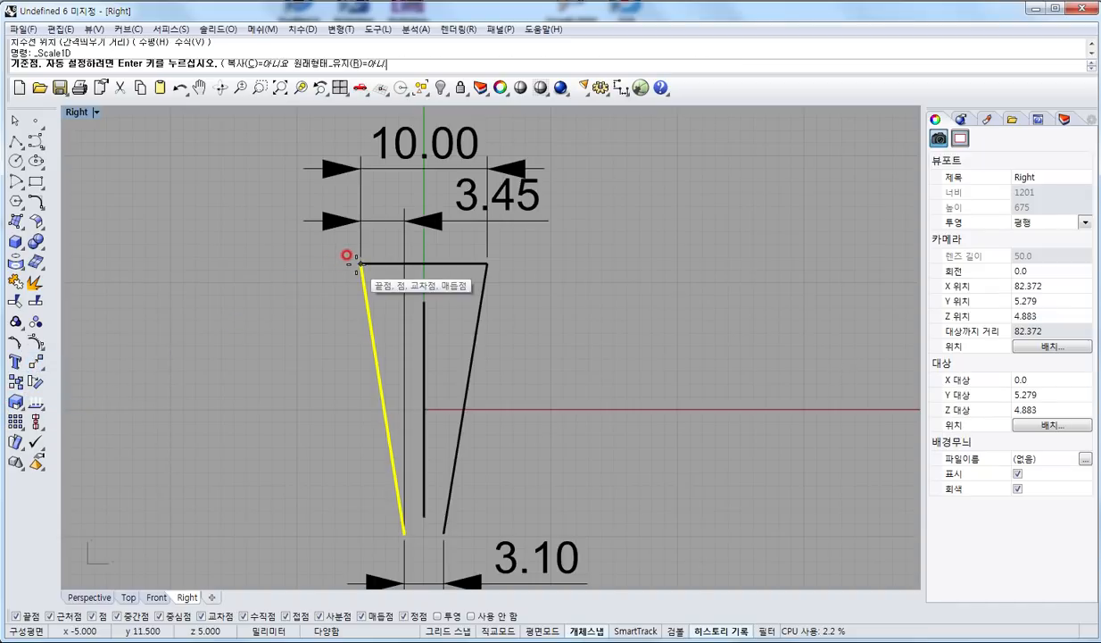
pyautogui.click(360, 264)
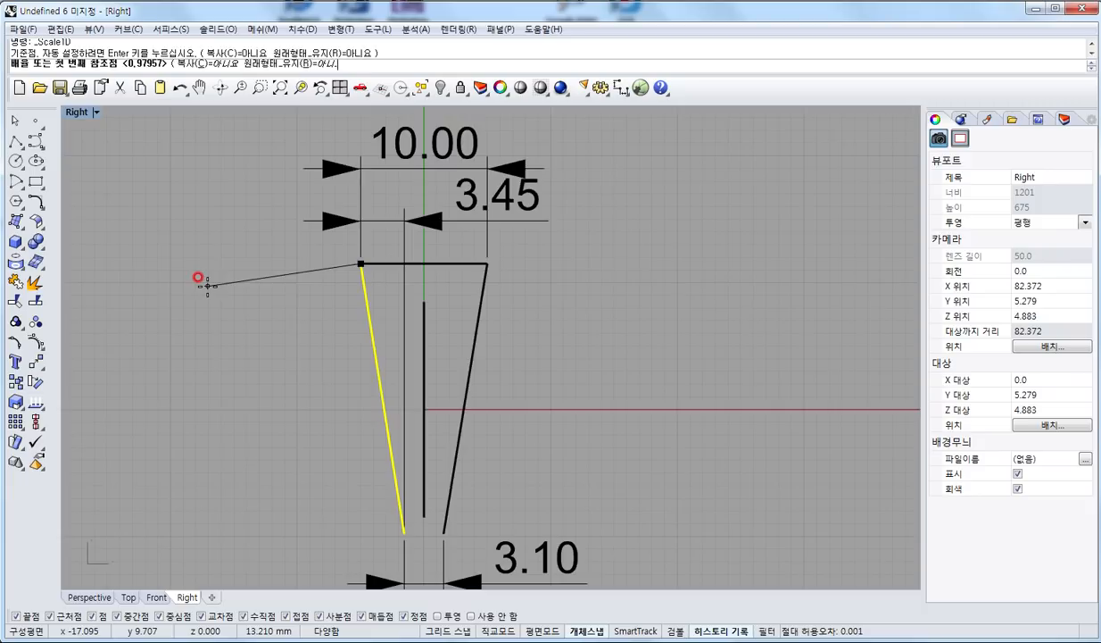
pyautogui.write('4/3.45')
pyautogui.press('Return')
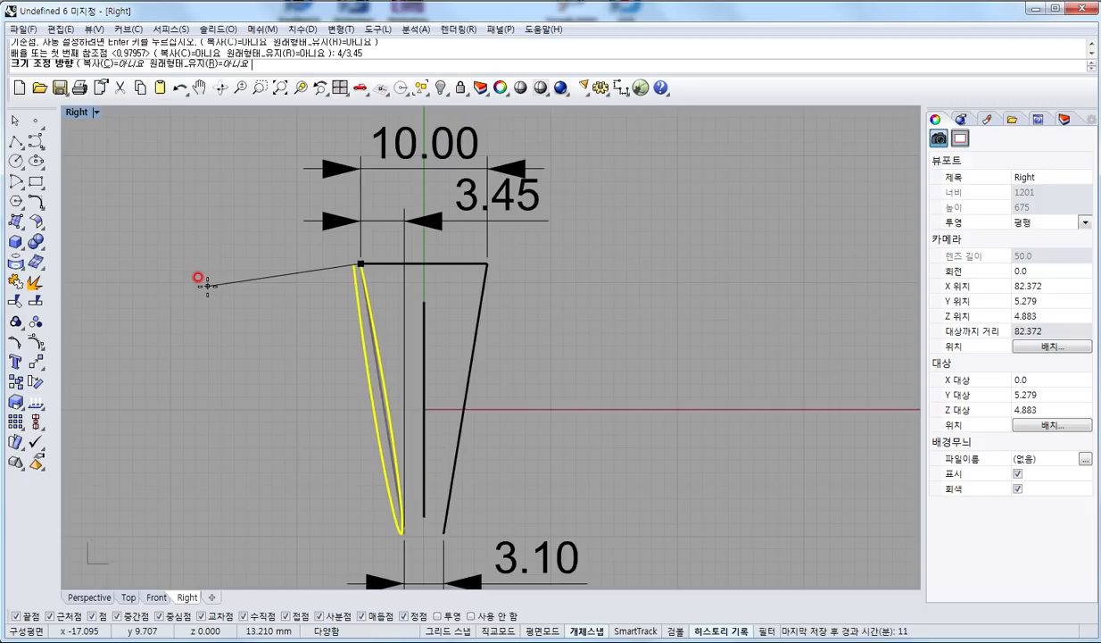
pyautogui.click(137, 260)
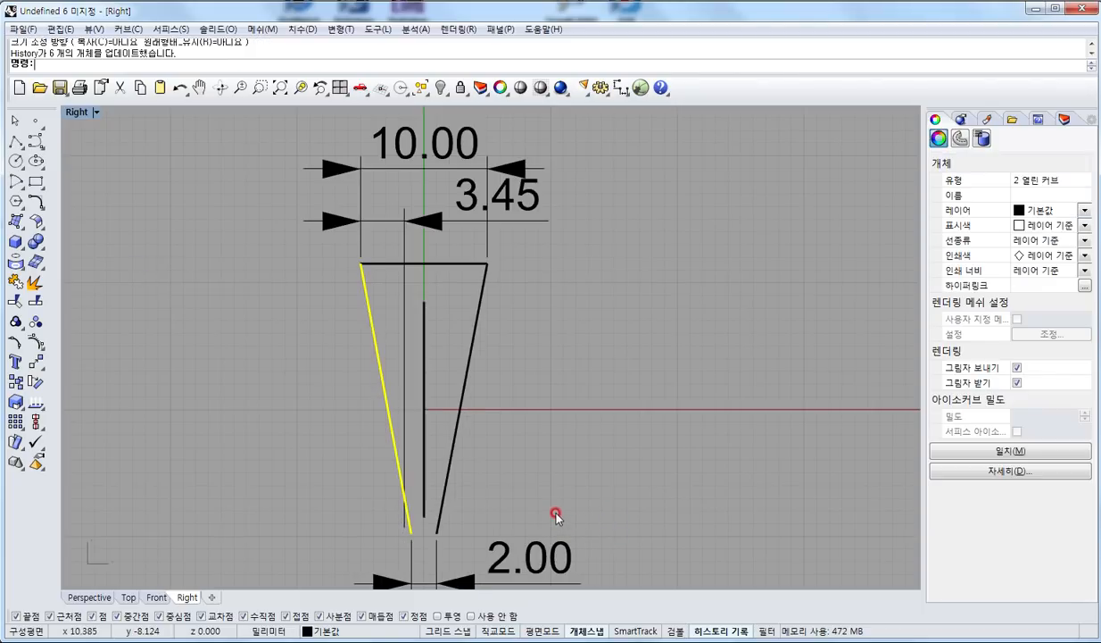
pyautogui.hotkey('ctrl', 'z')
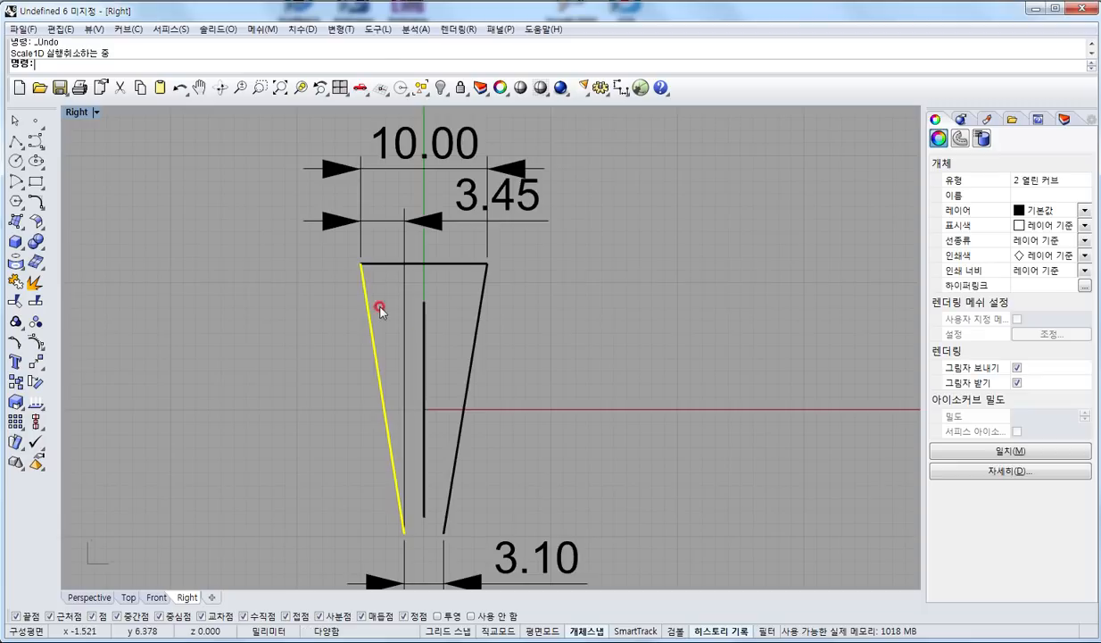
# - Scale the selected slanted curves horizontally in one direction from their upper end by a factor of 3/3.45
pyautogui.press('Return')
pyautogui.click(348, 255)
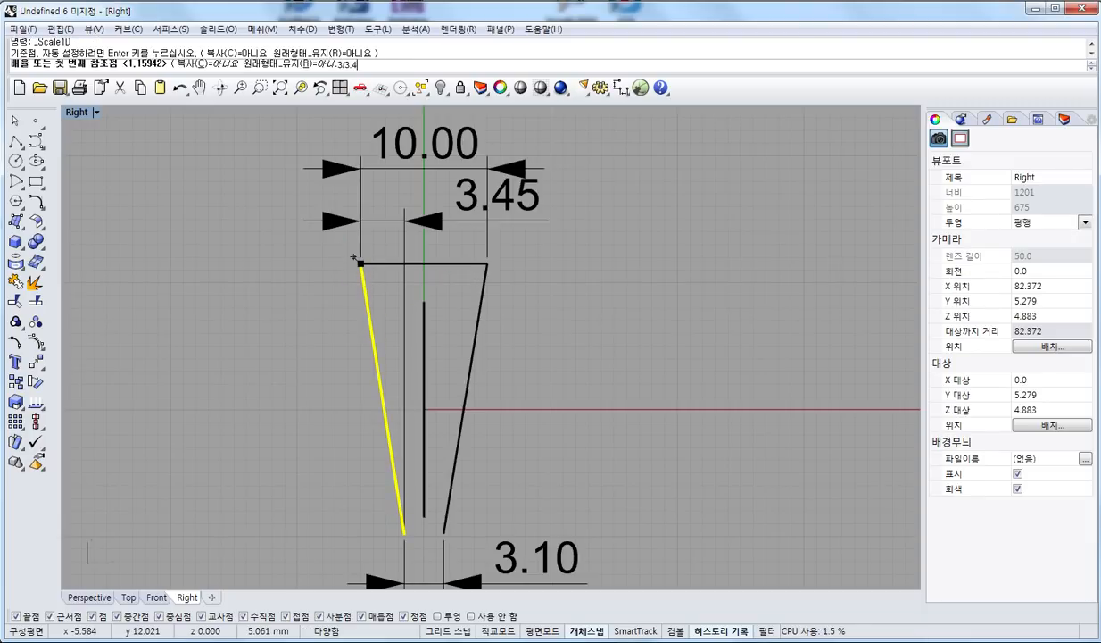
pyautogui.write('4/3.1')
pyautogui.press('Return')
pyautogui.click(173, 273)
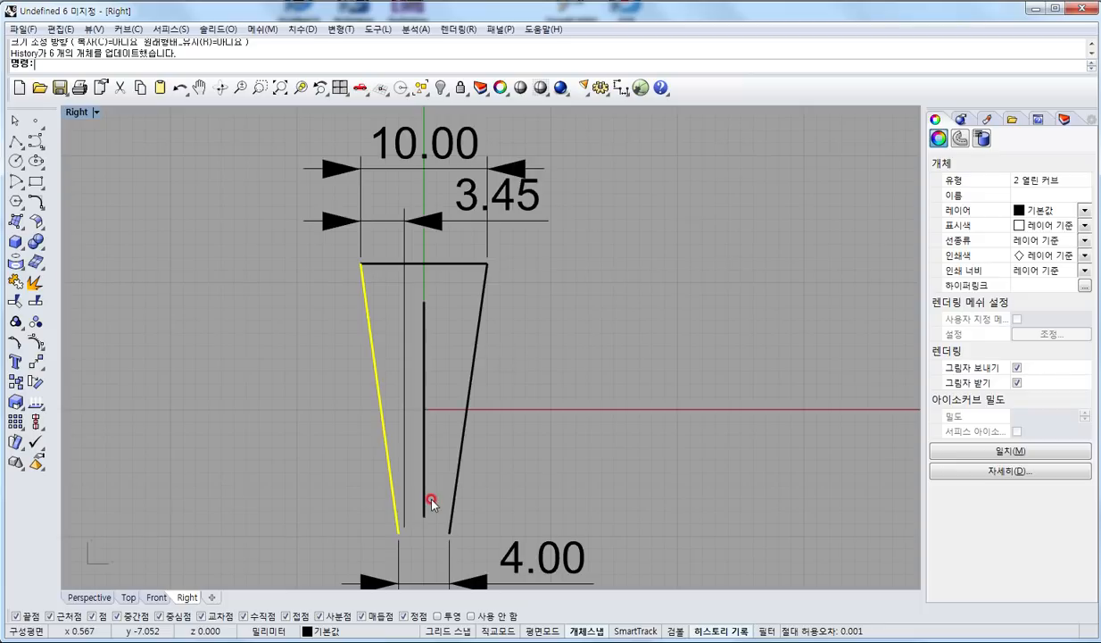
# - Delete the two dimensions above the square and the dimension between the slanted curves' lower ends
pyautogui.click(560, 244)
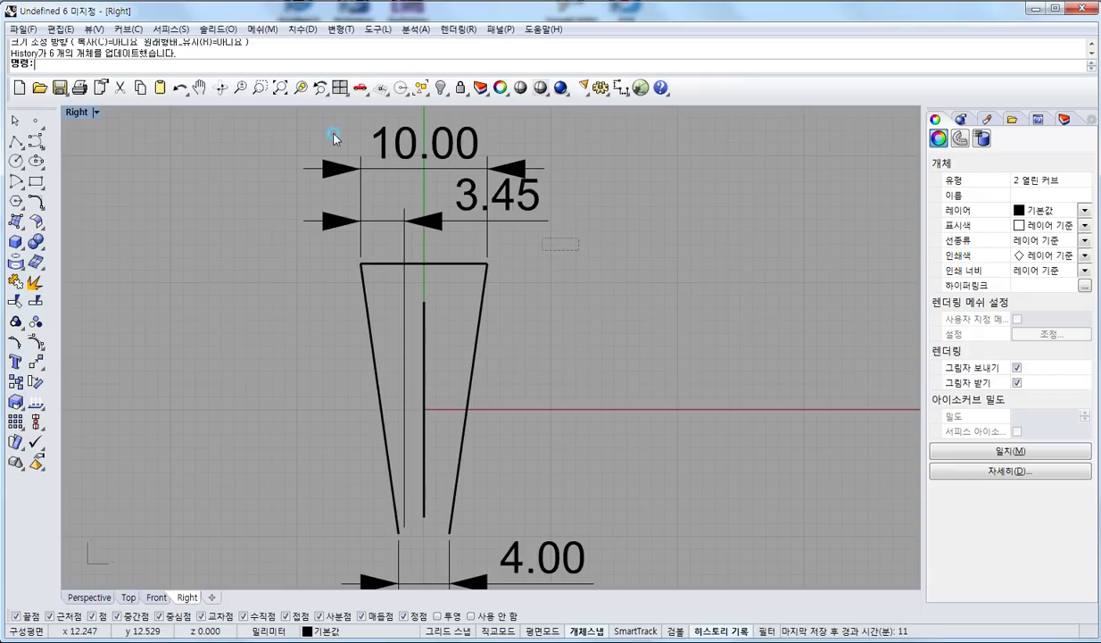
pyautogui.moveTo(560, 244); pyautogui.dragTo(333, 136)
pyautogui.press('Delete')
pyautogui.click(436, 582)
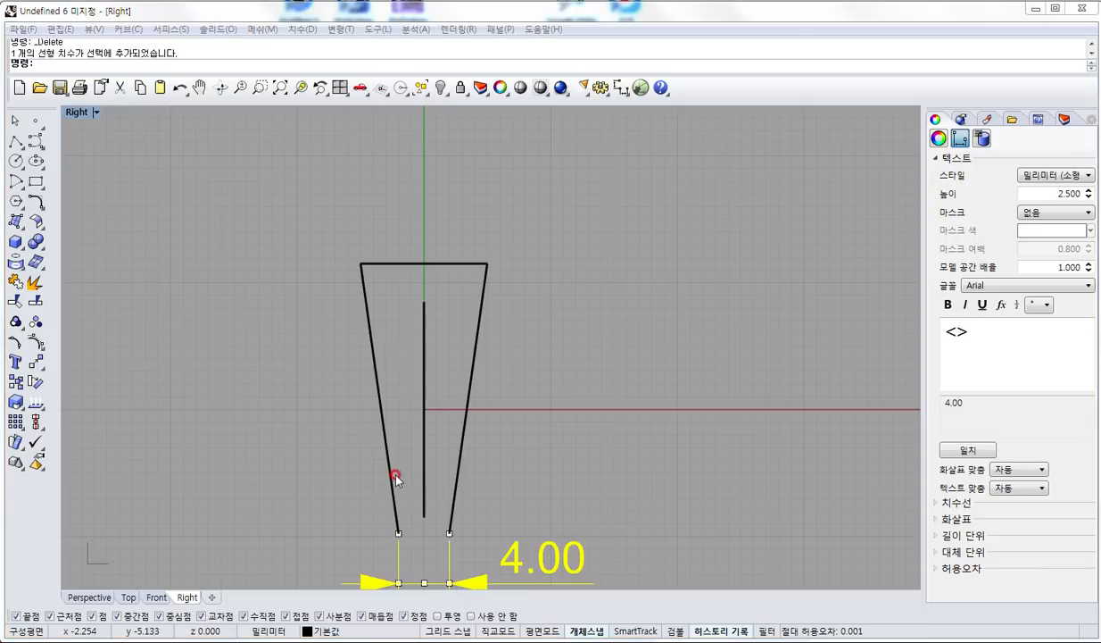
pyautogui.moveTo(393, 472); pyautogui.dragTo(447, 369, button='right')
pyautogui.press('Delete')
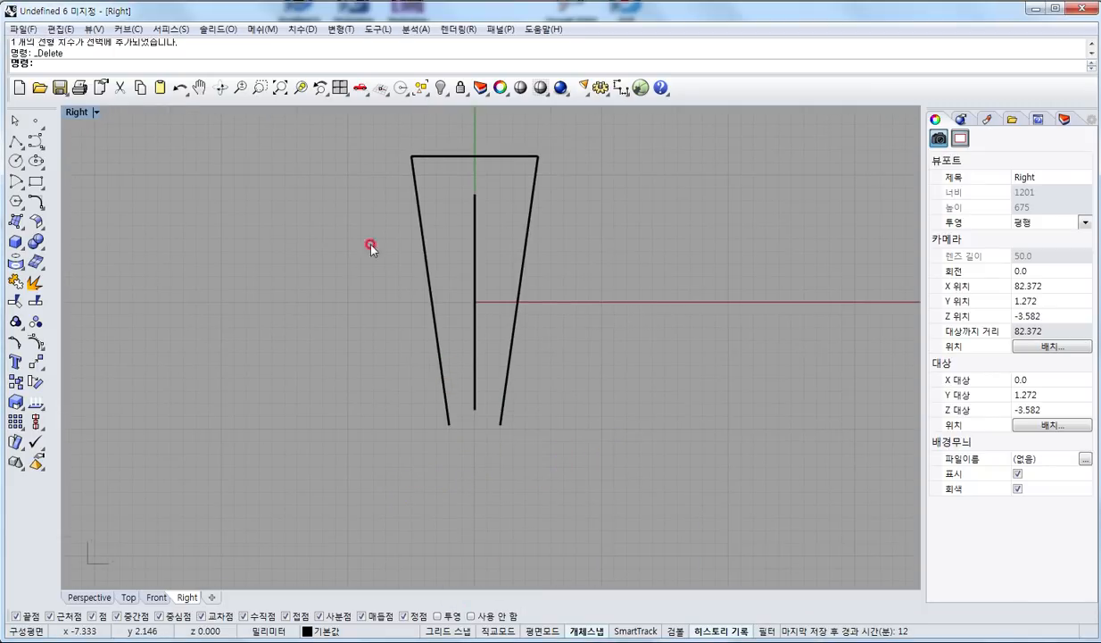
# - Create a planar surface from the closed square curve at the top of the ring in the perspective view
pyautogui.doubleClick(71, 112)
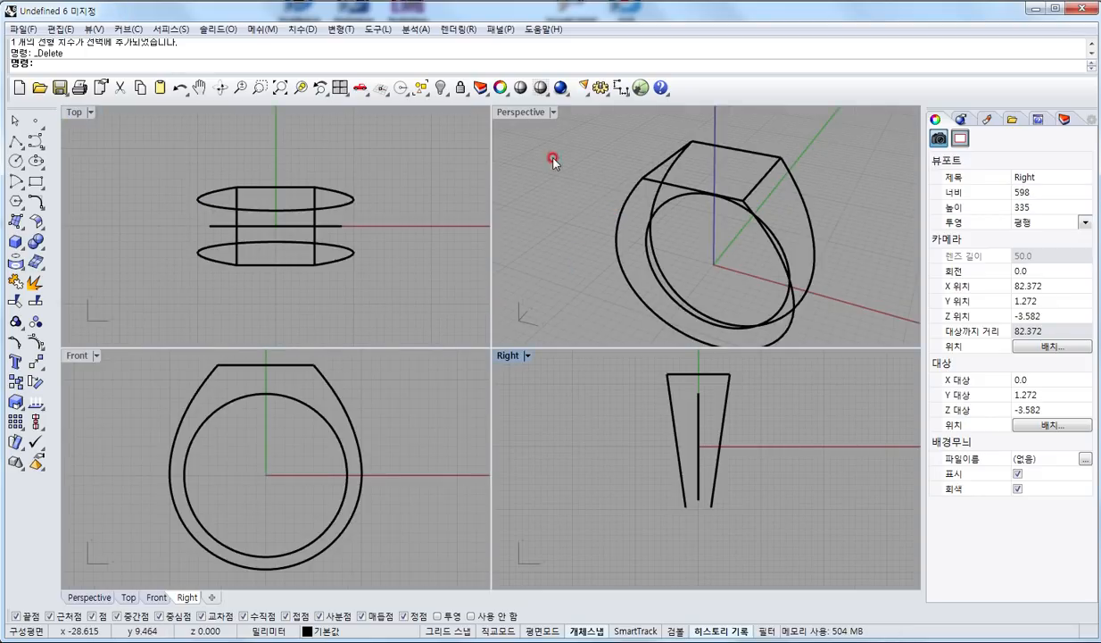
pyautogui.doubleClick(515, 119)
pyautogui.moveTo(546, 253)
pyautogui.mouseDown(button='right')
pyautogui.moveTo(531, 183)
pyautogui.moveTo(557, 245)
pyautogui.mouseUp(button='right')
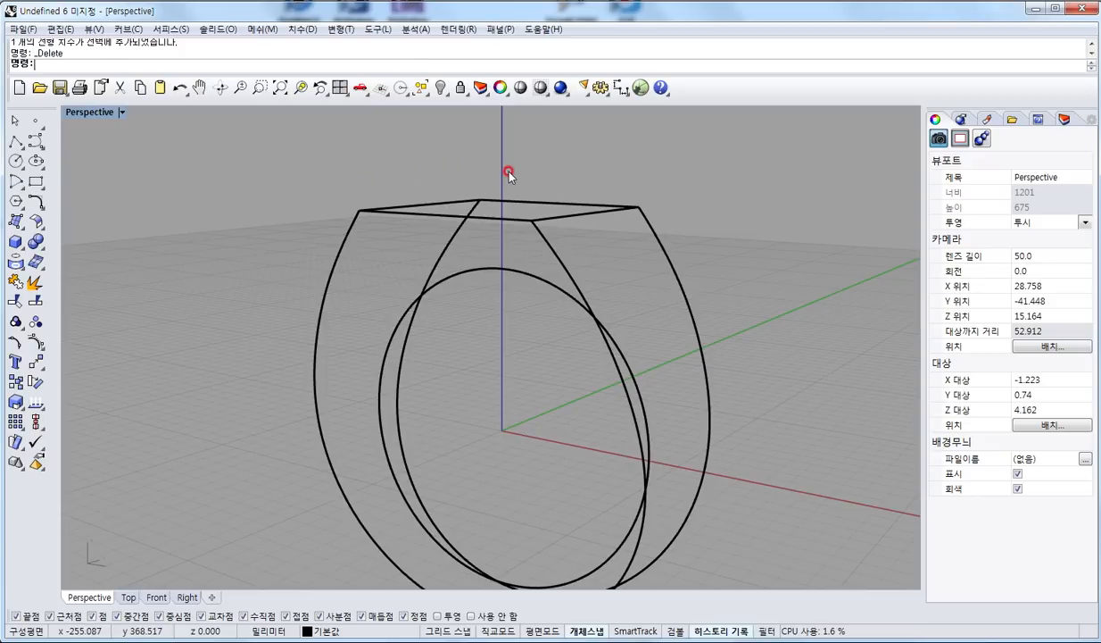
pyautogui.moveTo(524, 187); pyautogui.dragTo(474, 241, button='right')
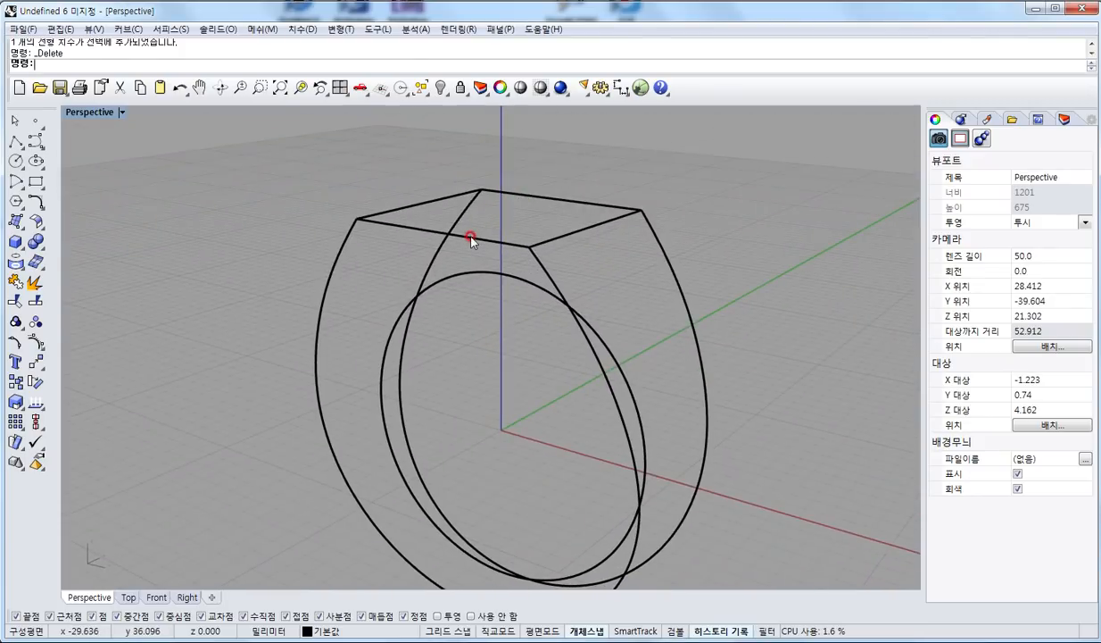
pyautogui.click(473, 242)
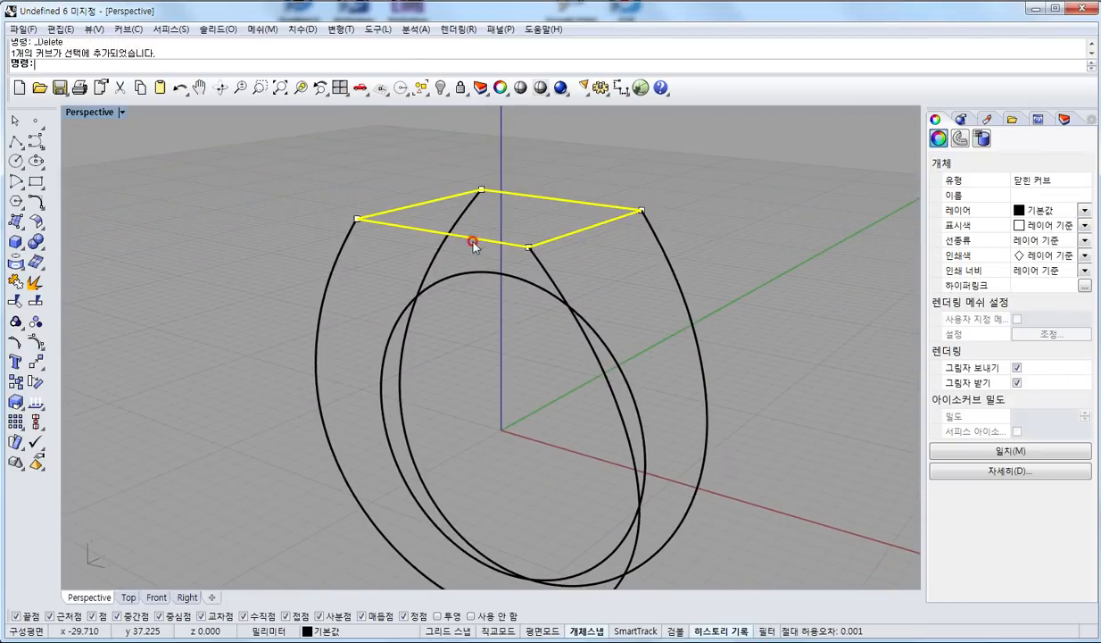
pyautogui.click(17, 220)
pyautogui.click(59, 229)
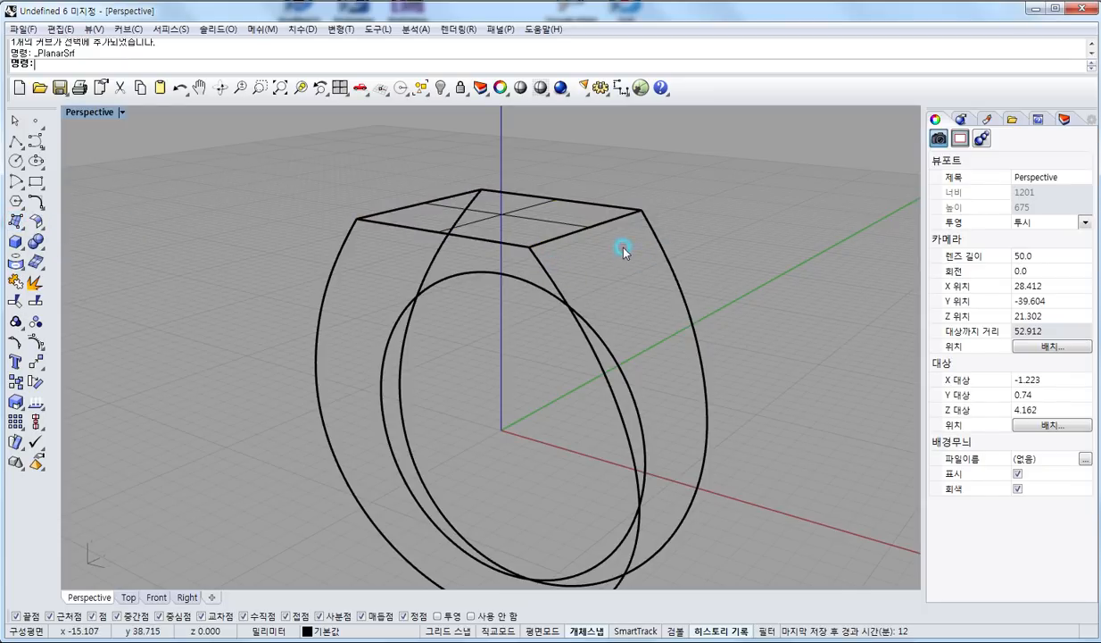
# - Loft a surface between the two outer band curves on the positive X side of the ring
pyautogui.click(654, 235)
pyautogui.keyDown('shift'); pyautogui.click(542, 265); pyautogui.keyUp('shift')
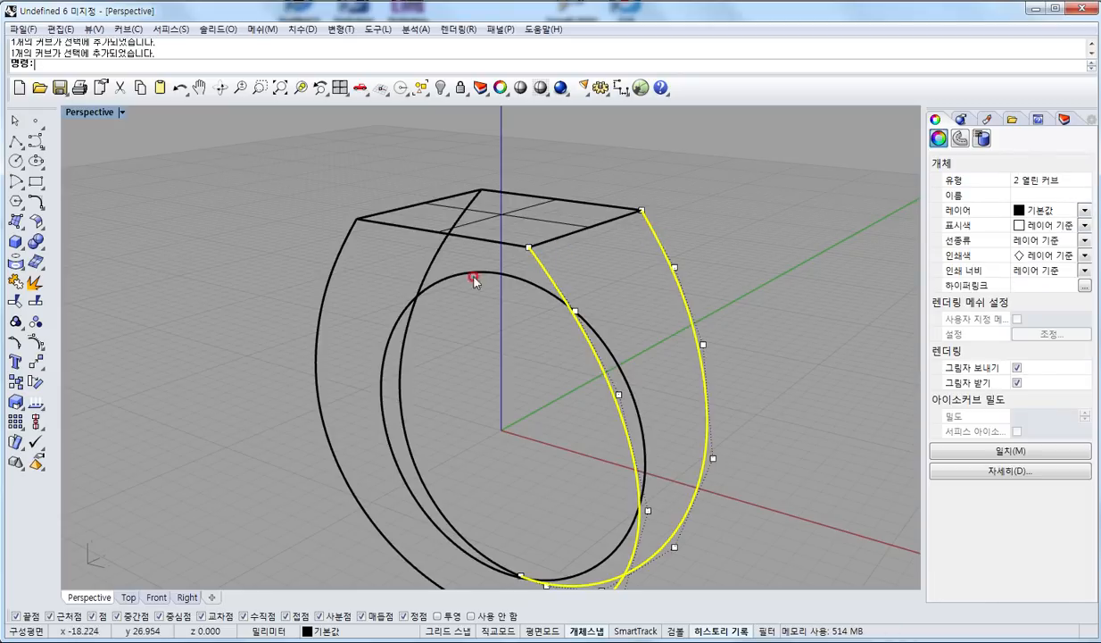
pyautogui.click(20, 223)
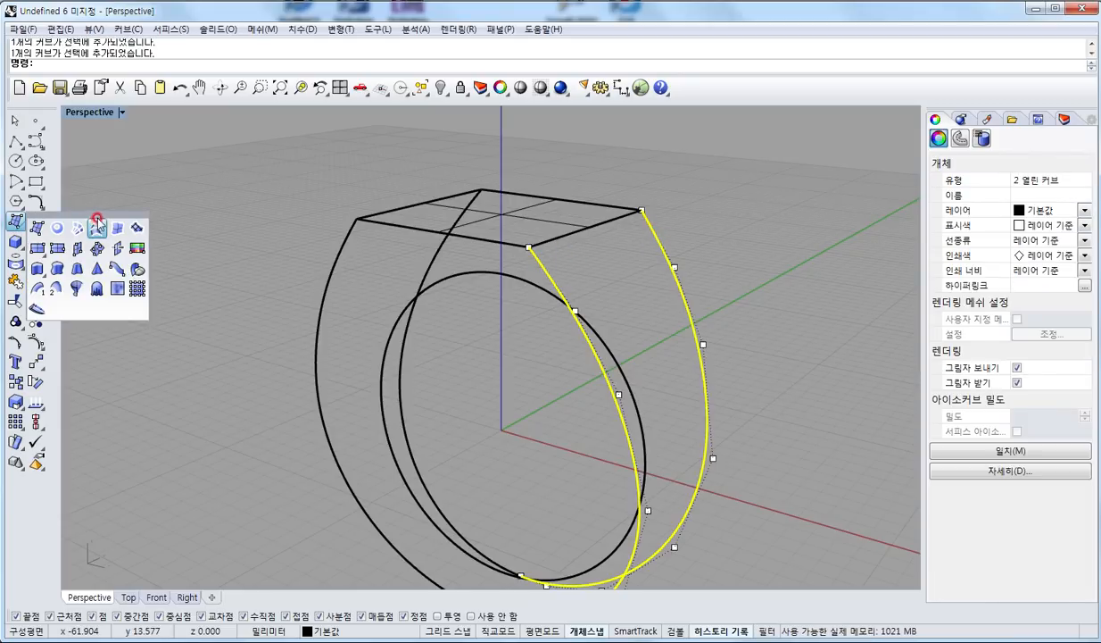
pyautogui.click(129, 234)
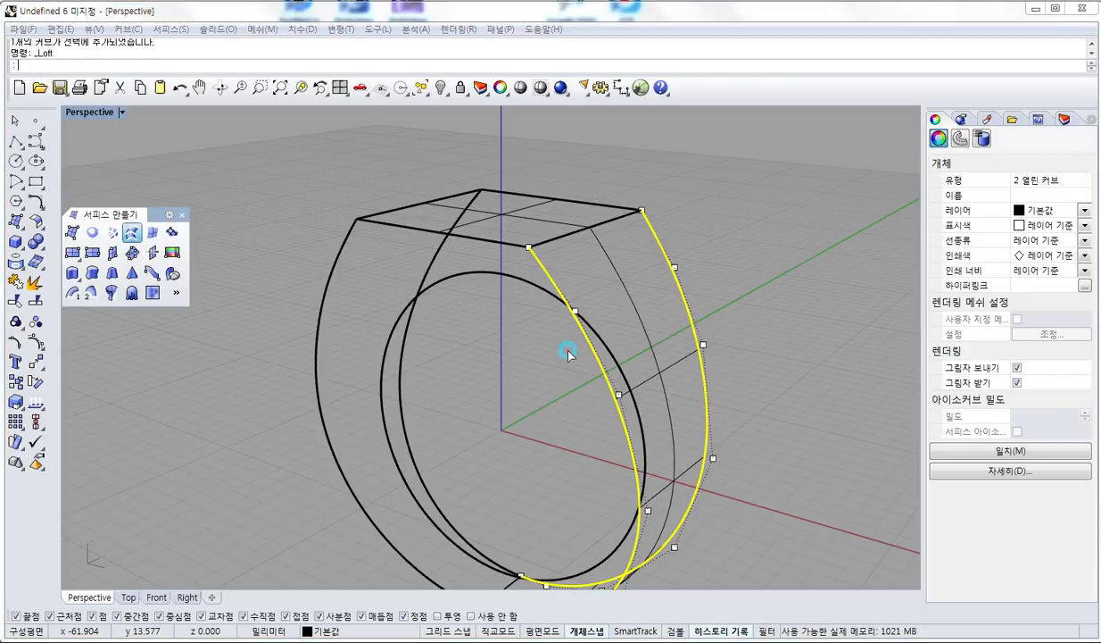
pyautogui.press('Return')
pyautogui.press('Return')
# - Loft the opposite pair of outer band curves and set the perspective view to shaded display
pyautogui.moveTo(328, 332); pyautogui.dragTo(312, 244, button='right')
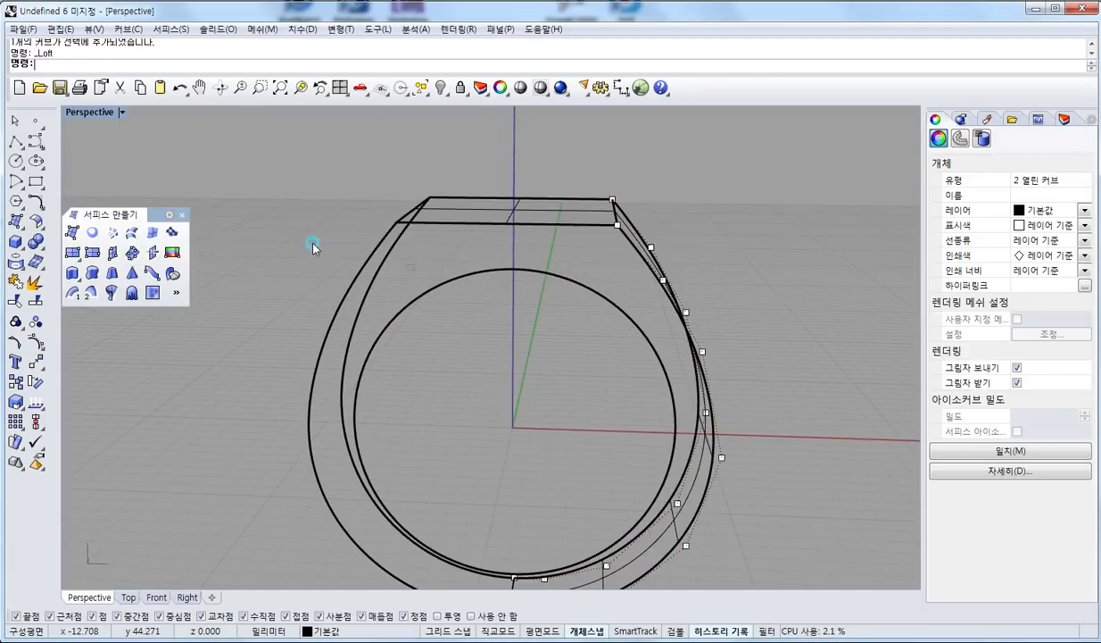
pyautogui.click(314, 244)
pyautogui.press('Return')
pyautogui.press('Return')
pyautogui.moveTo(477, 326); pyautogui.dragTo(339, 361, button='right')
pyautogui.hotkey('ctrl', 'alt', 's')
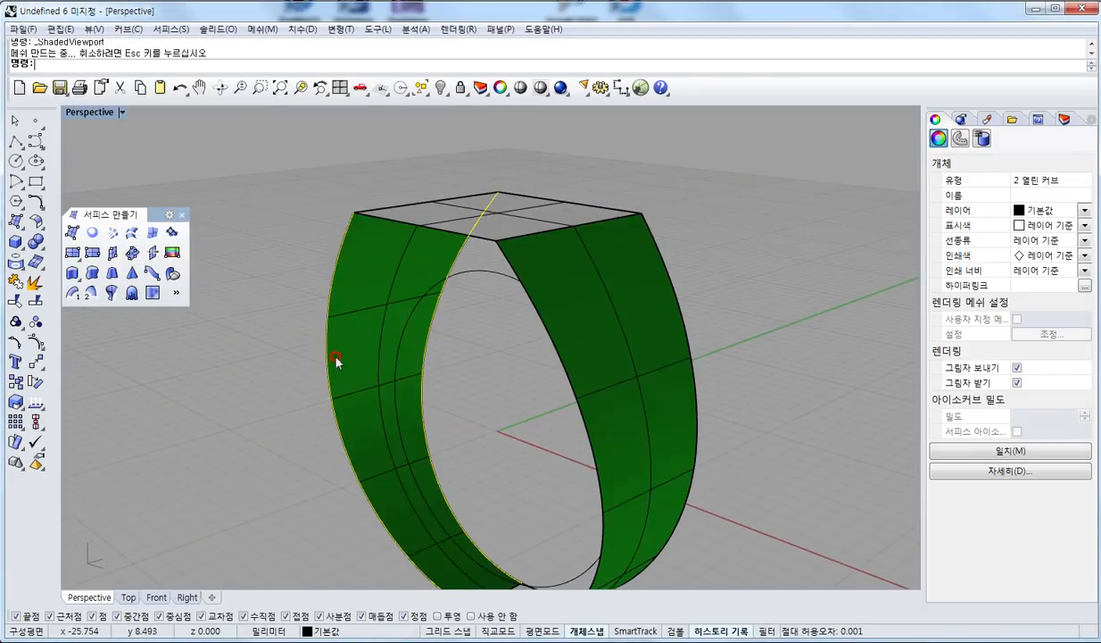
pyautogui.press('Escape')
pyautogui.moveTo(455, 365); pyautogui.dragTo(462, 314, button='right')
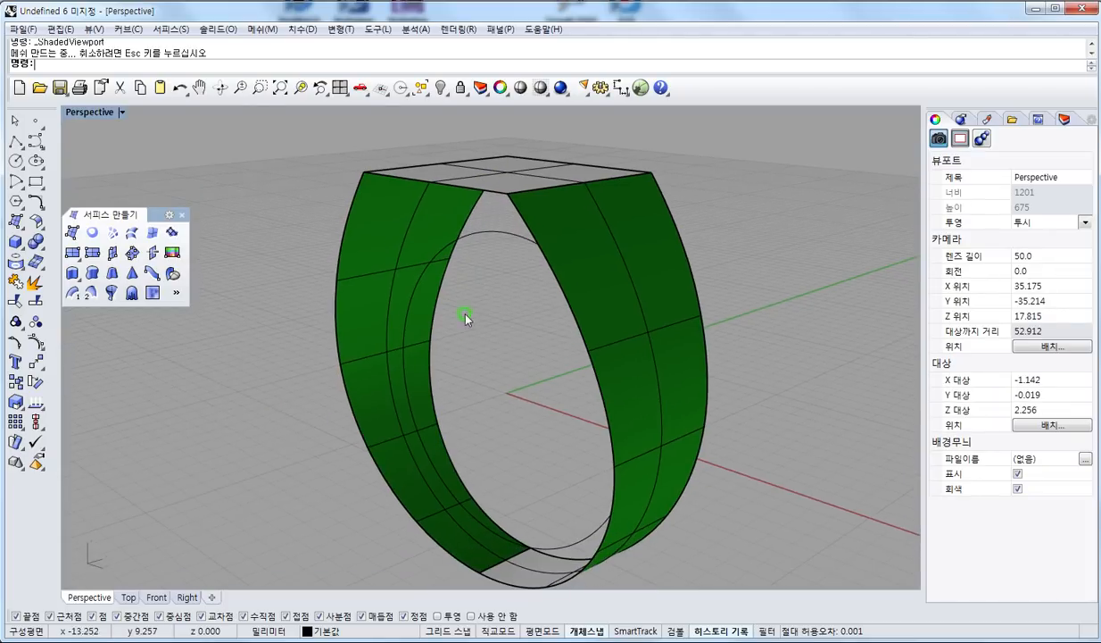
# - Try lofting a side face between the two front outer band curves, and undo the loft
pyautogui.click(130, 234)
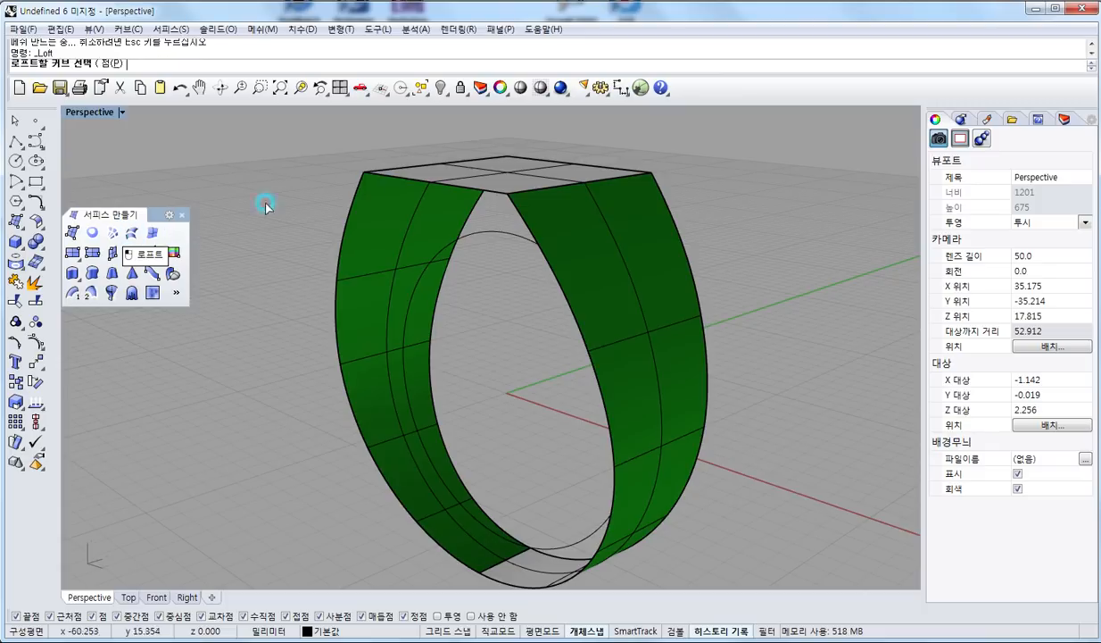
pyautogui.click(364, 178)
pyautogui.click(454, 221)
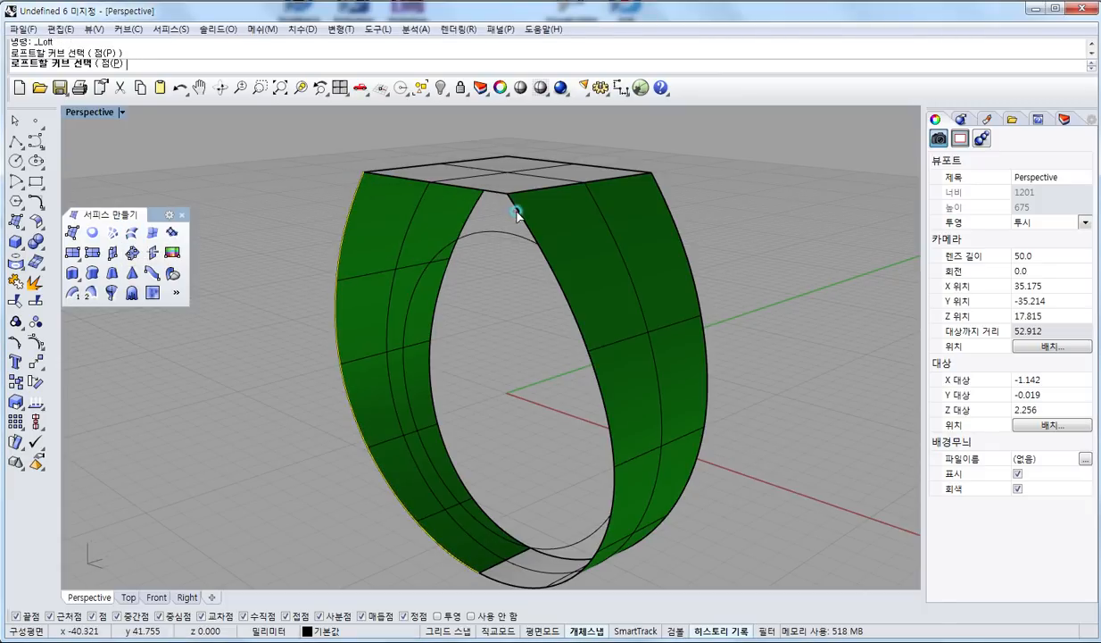
pyautogui.click(516, 218)
pyautogui.press('Return')
pyautogui.press('Return')
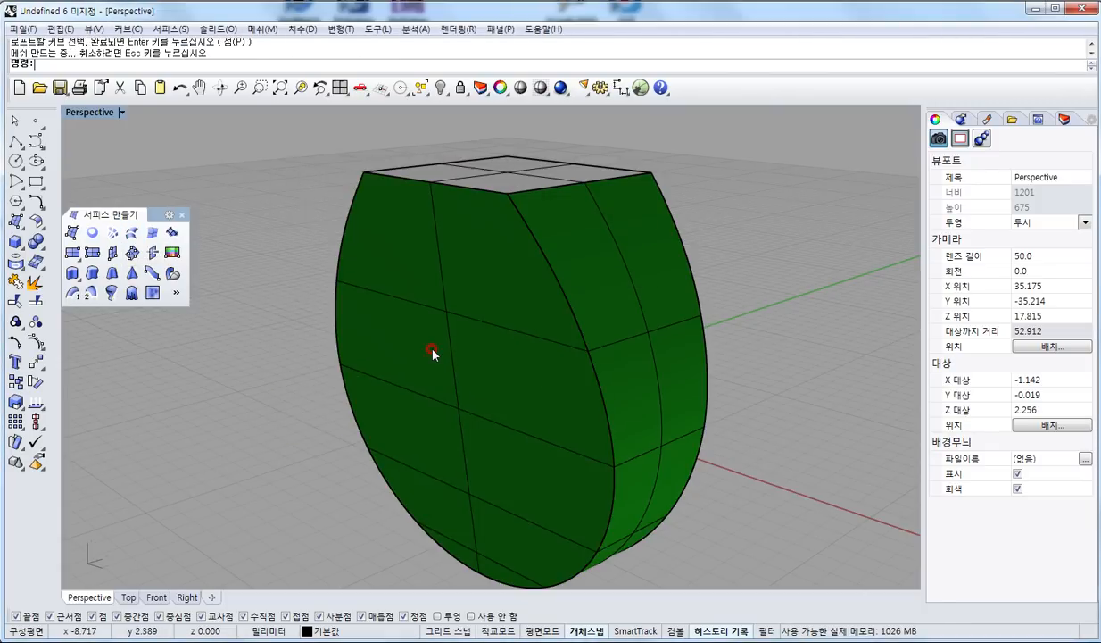
pyautogui.hotkey('ctrl', 'z')
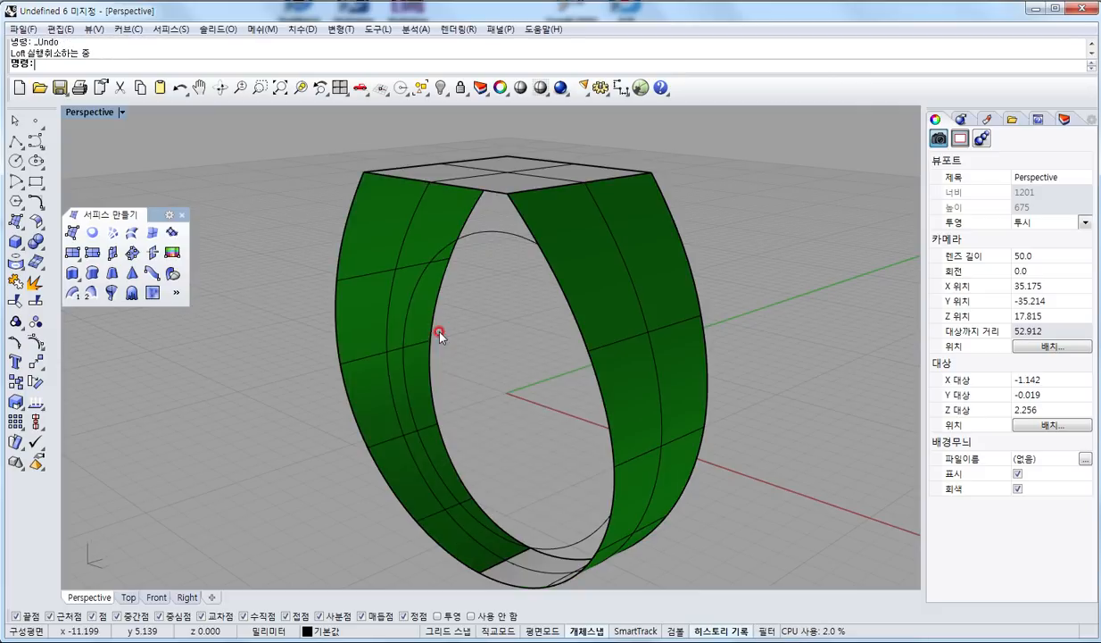
# - Create a planar surface for the ring's front side face from its two outer band curves and the square top's front edge
pyautogui.click(94, 231)
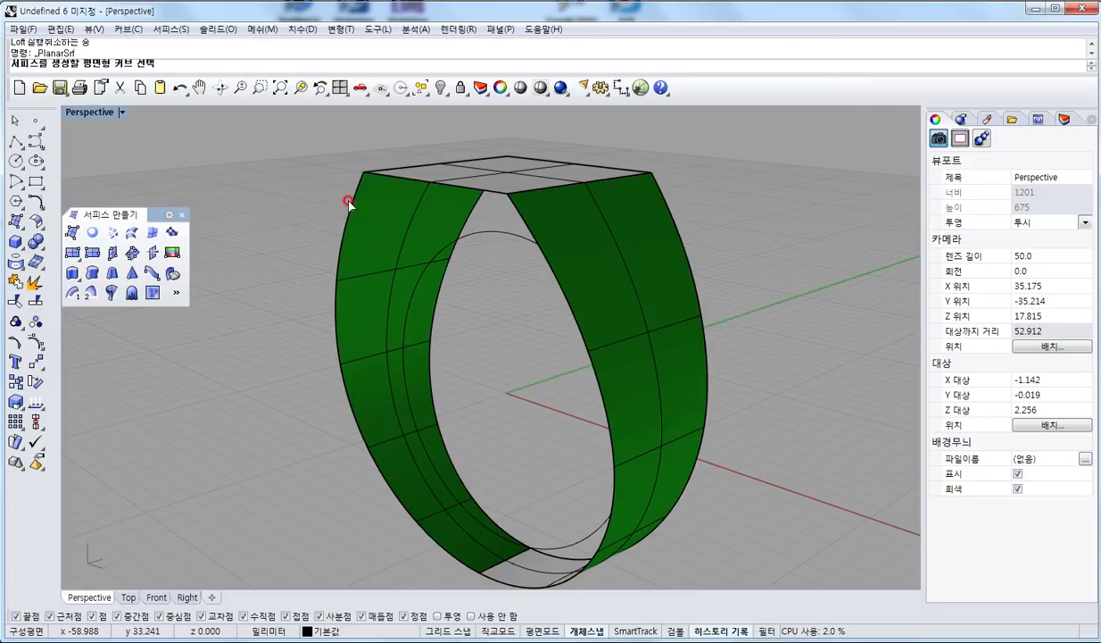
pyautogui.click(393, 191)
pyautogui.click(409, 230)
pyautogui.click(419, 181)
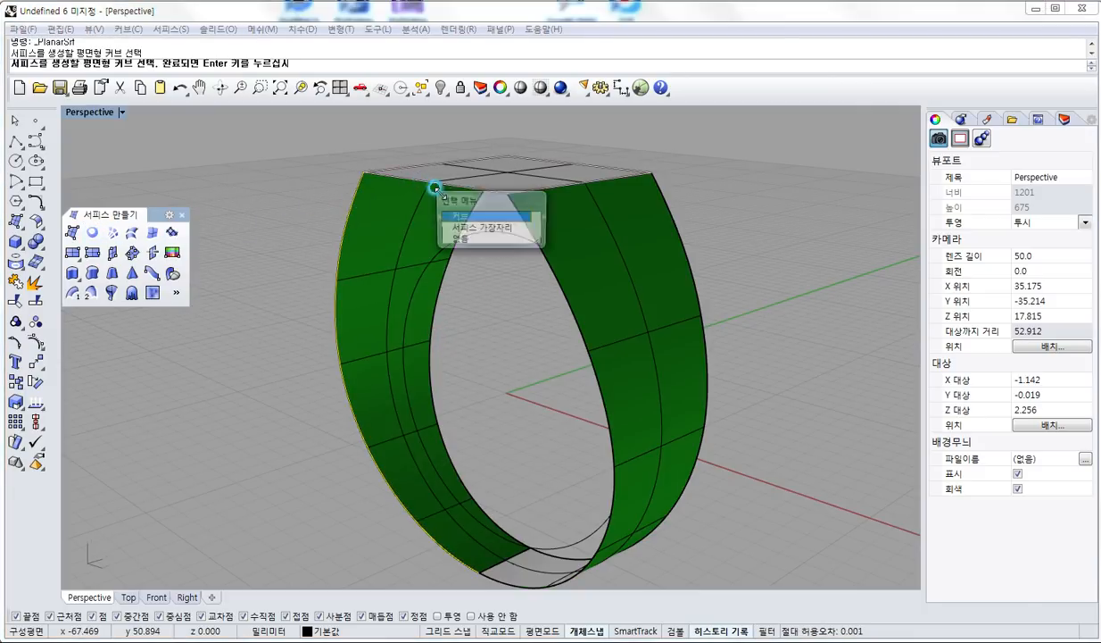
pyautogui.click(474, 233)
pyautogui.click(516, 216)
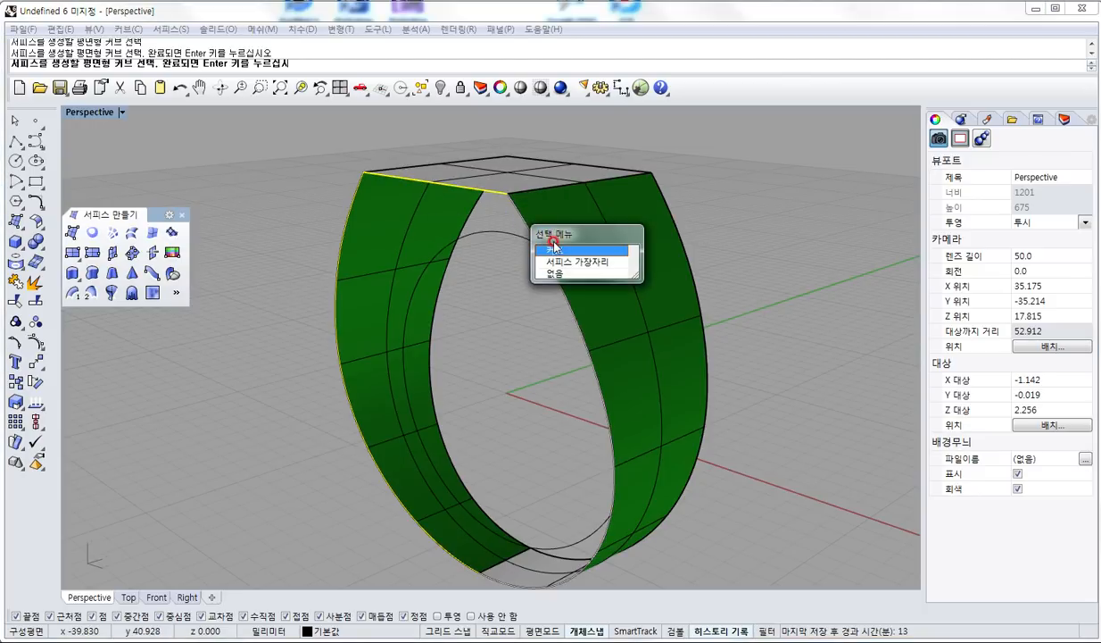
pyautogui.click(554, 250)
pyautogui.press('Return')
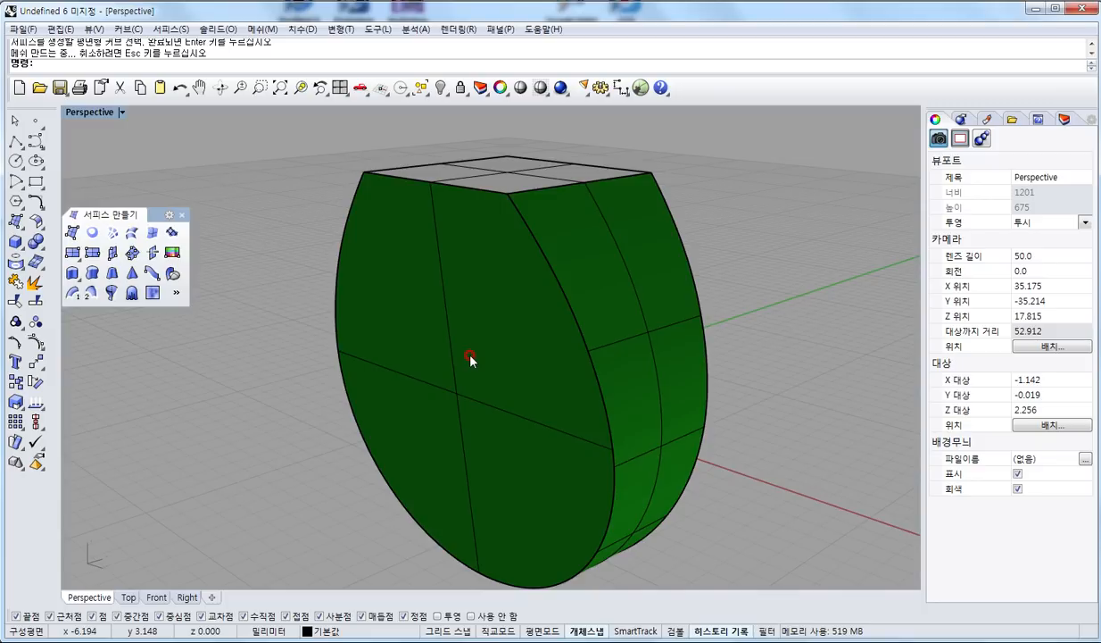
# - Mirror a copy of the planar side face to the ring's other side, across a vertical plane through the origin in the Right view
pyautogui.click(455, 286)
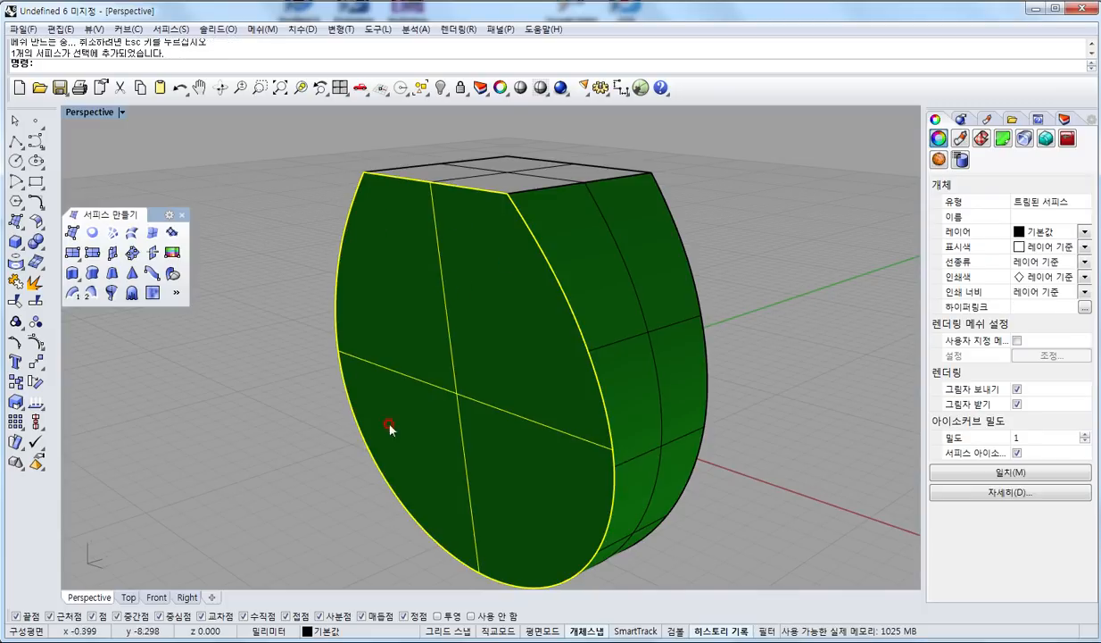
pyautogui.write('4view')
pyautogui.press('Return')
pyautogui.write('_mirror')
pyautogui.press('Return')
pyautogui.write('0')
pyautogui.press('Return')
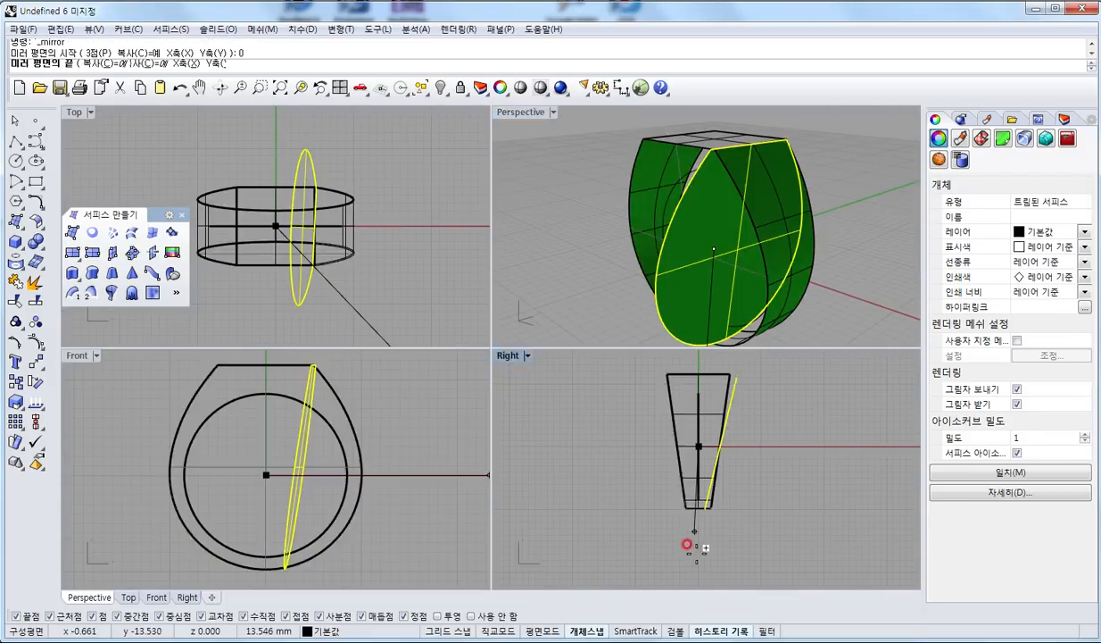
pyautogui.click(697, 546)
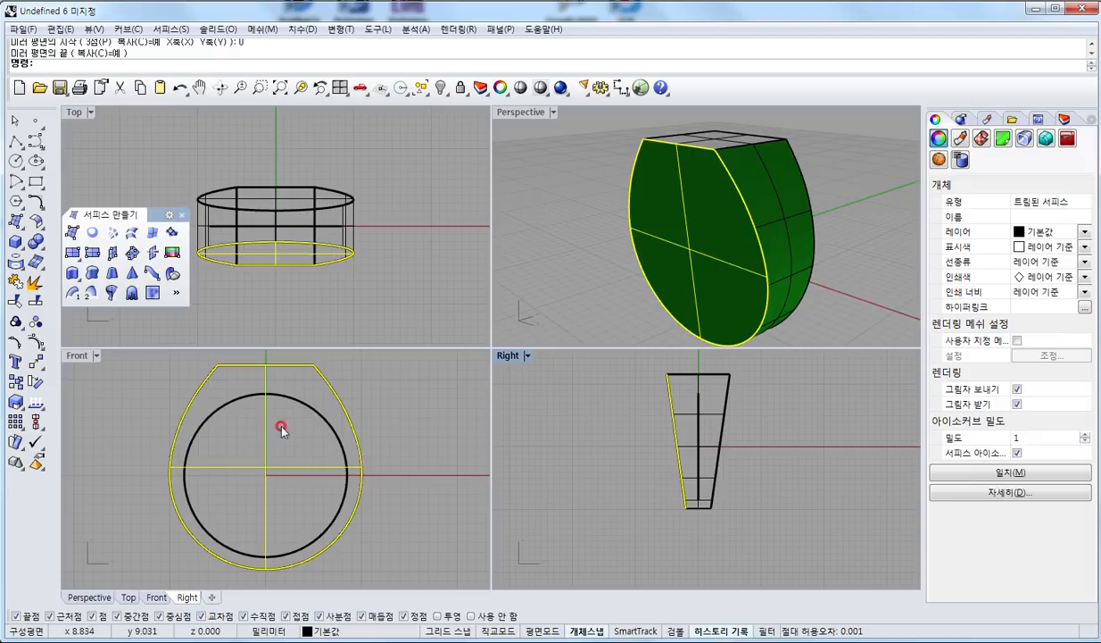
# - Join all the ring surfaces into one body, and extrude the inner circle to both sides as a solid extending past the band
pyautogui.hotkey('ctrl', 'a')
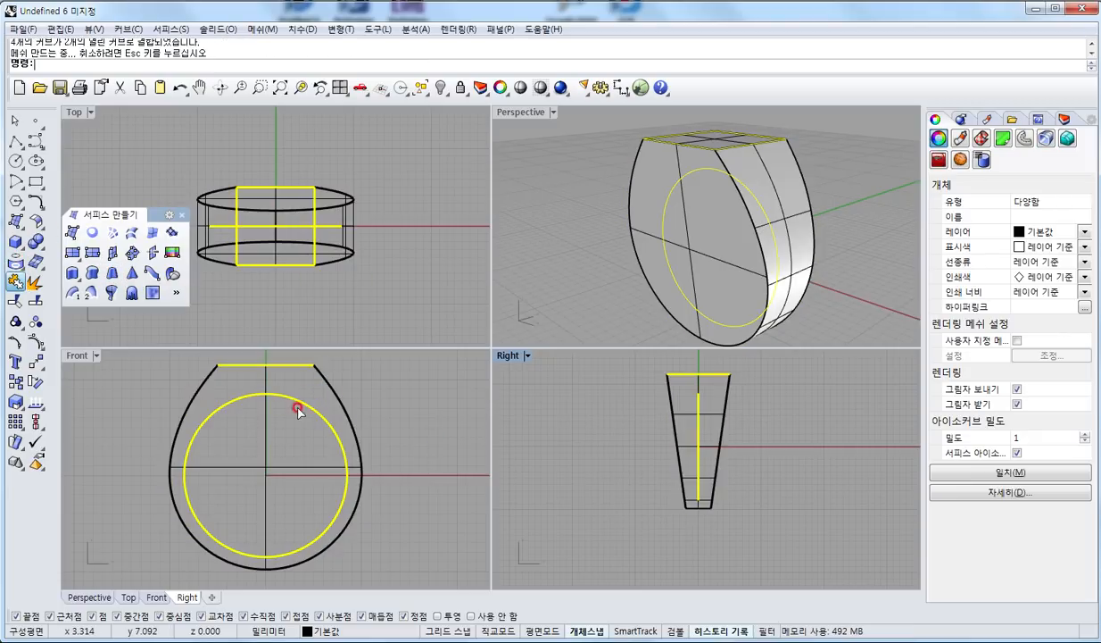
pyautogui.click(294, 407)
pyautogui.press('Return')
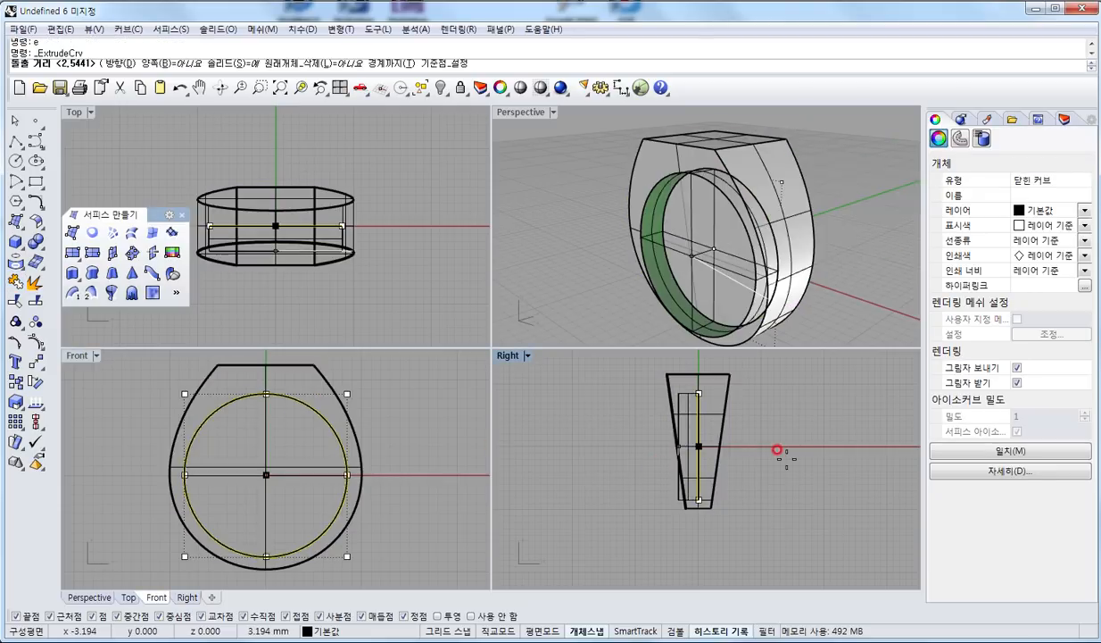
pyautogui.press('Escape')
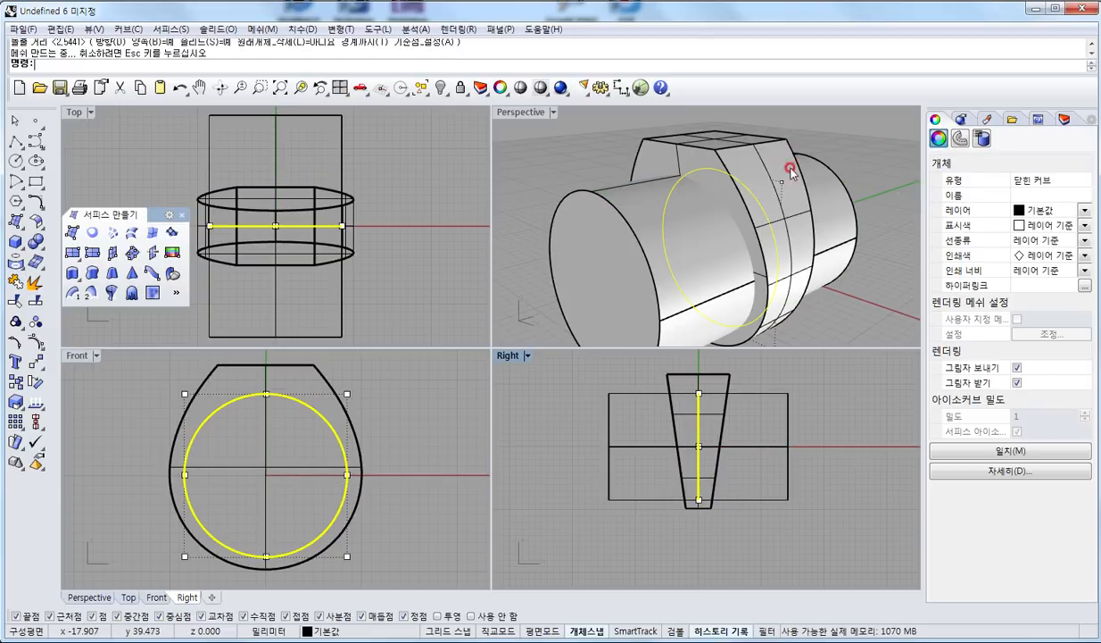
# - Subtract the extruded cylinder from the ring body with a Boolean Difference to open the finger hole
pyautogui.click(768, 170)
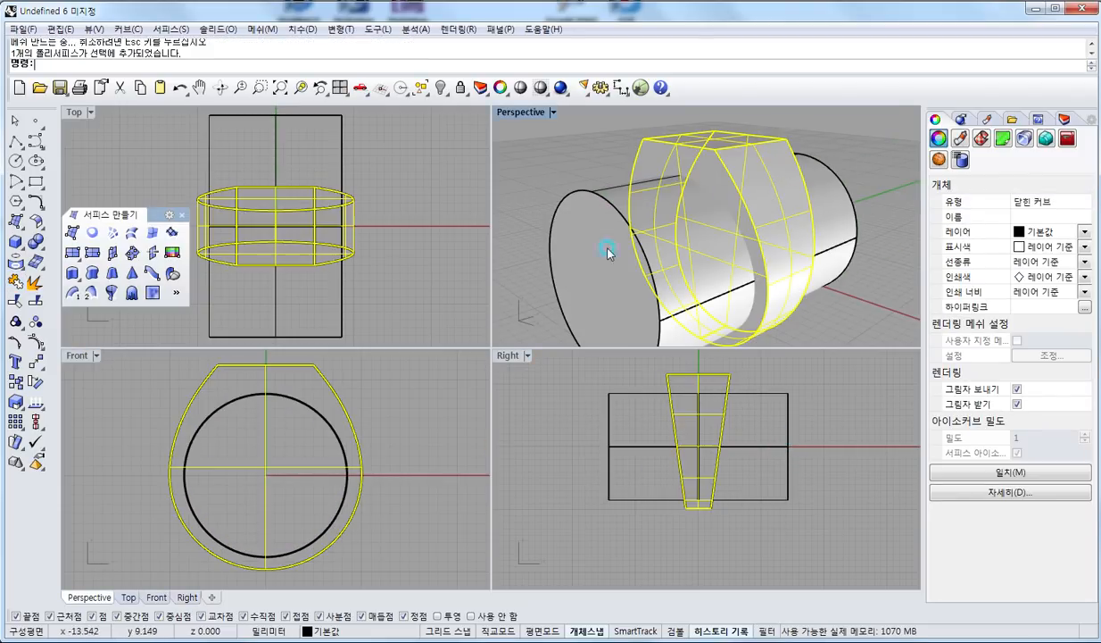
pyautogui.click(38, 243)
pyautogui.click(78, 250)
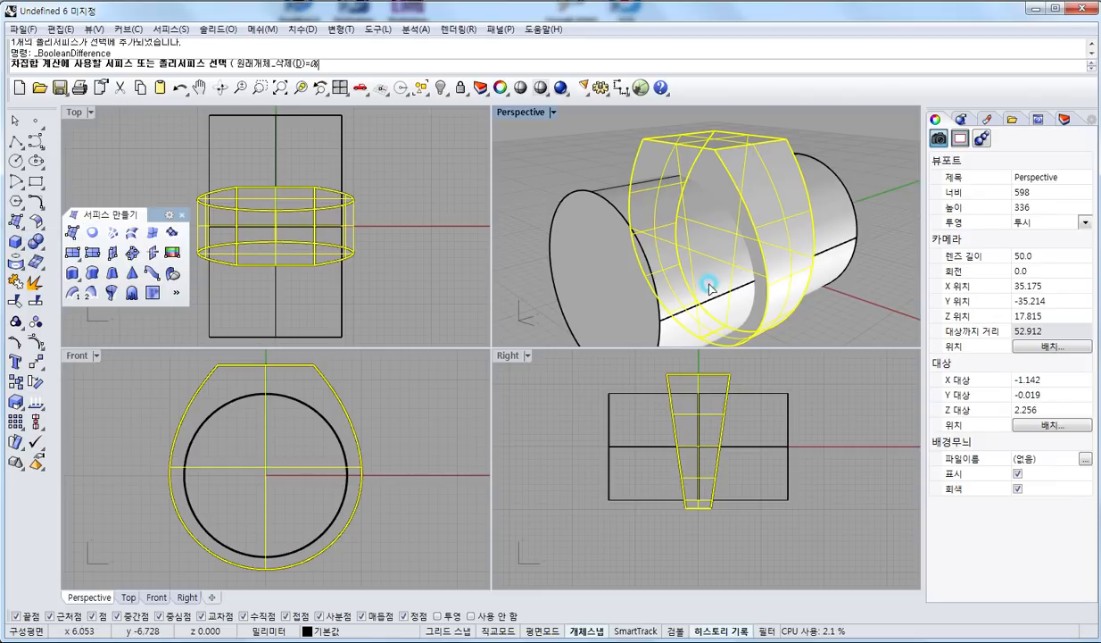
pyautogui.click(713, 283)
pyautogui.press('Return')
pyautogui.moveTo(713, 283); pyautogui.dragTo(700, 147, button='right')
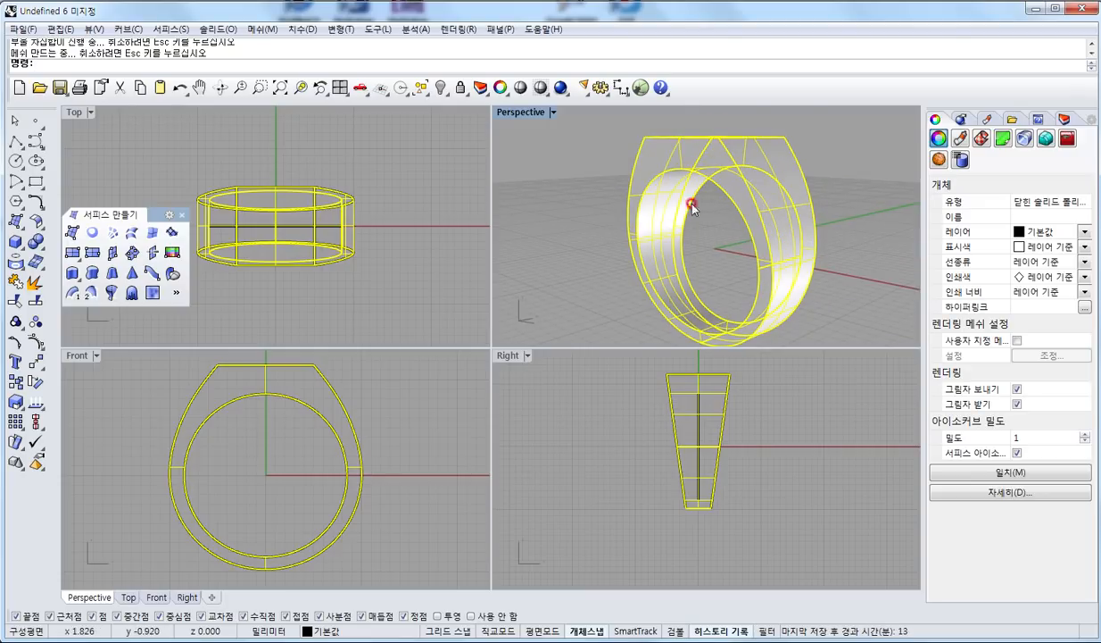
pyautogui.moveTo(667, 198); pyautogui.dragTo(710, 191, button='right')
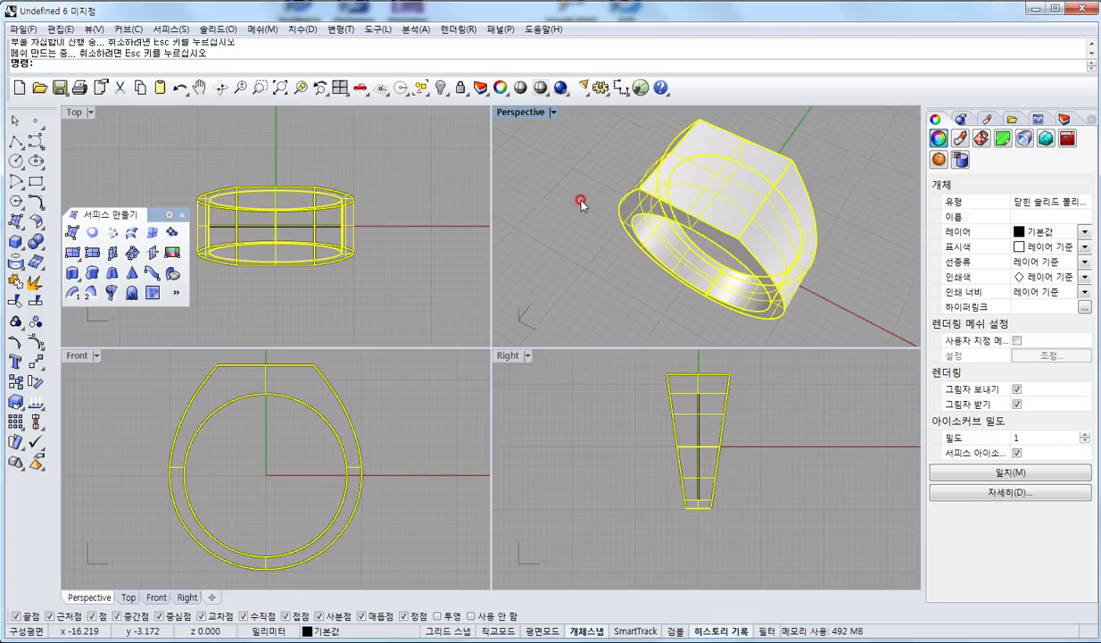
pyautogui.click(346, 335)
# - Offset the ring's top square outline inward by 1 mm in the Top view
pyautogui.moveTo(625, 232); pyautogui.dragTo(703, 140, button='right')
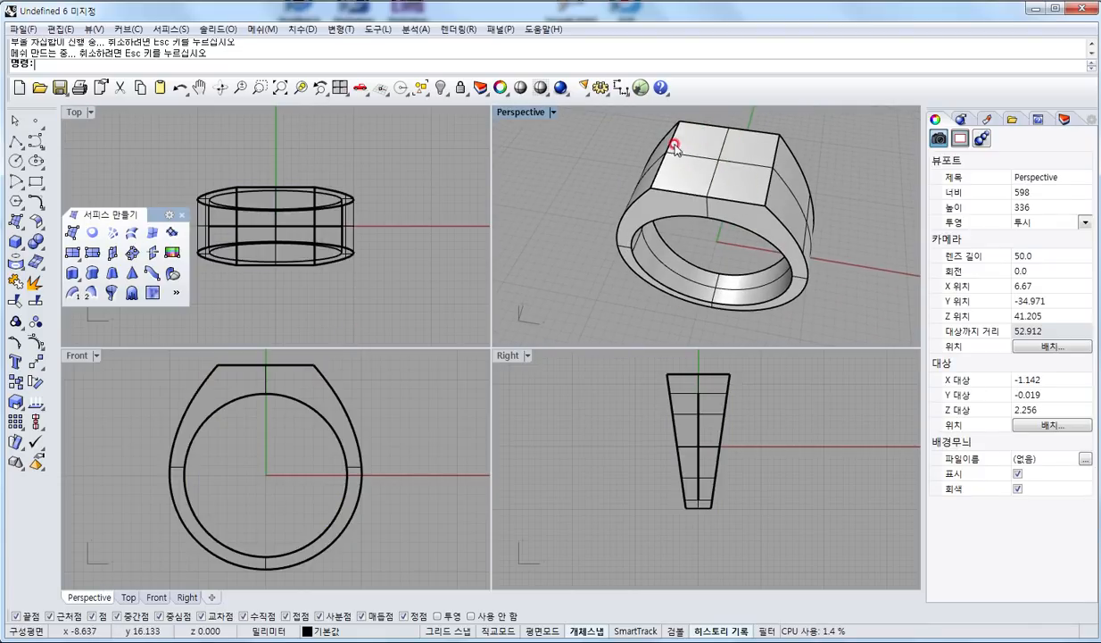
pyautogui.click(379, 432)
pyautogui.moveTo(381, 434); pyautogui.dragTo(435, 541, button='right')
pyautogui.moveTo(214, 445); pyautogui.dragTo(463, 496)
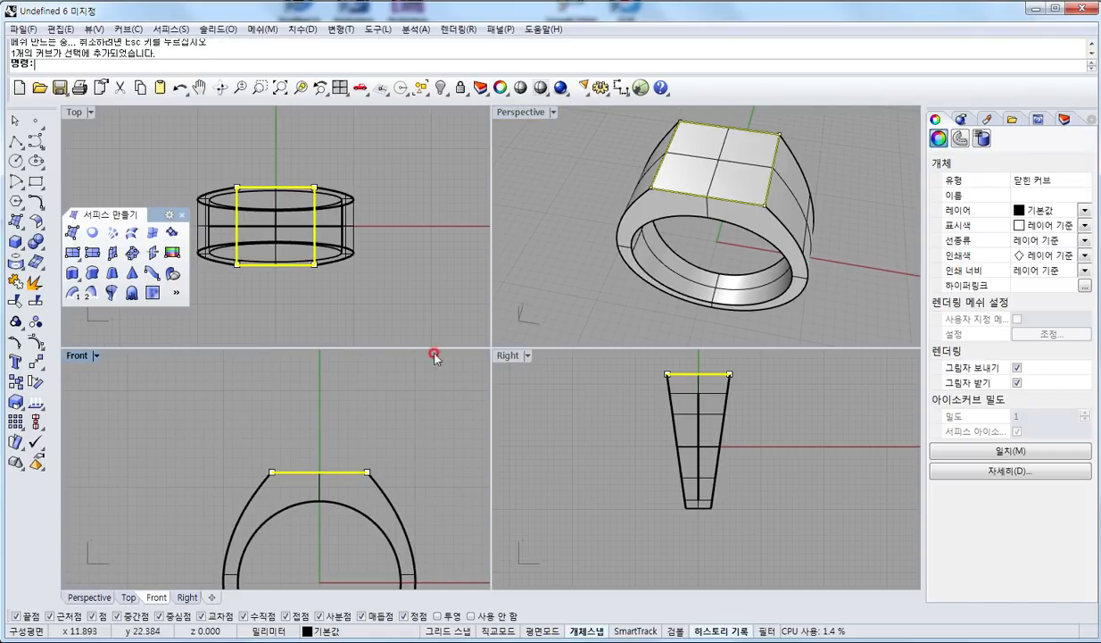
pyautogui.click(36, 203)
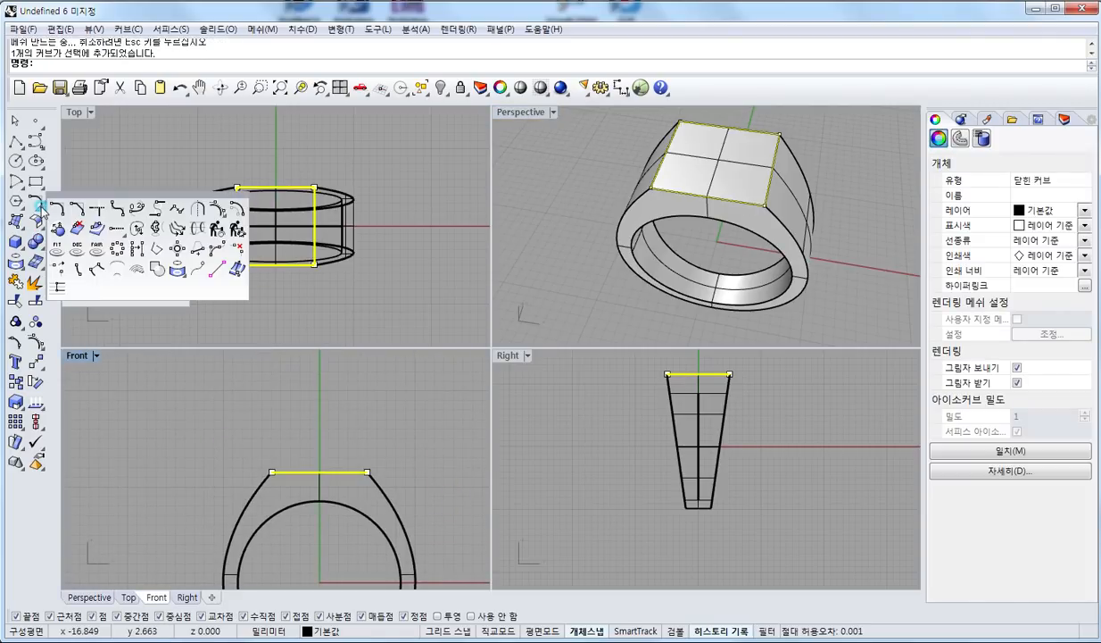
pyautogui.click(231, 210)
pyautogui.scroll(2, 282, 216)
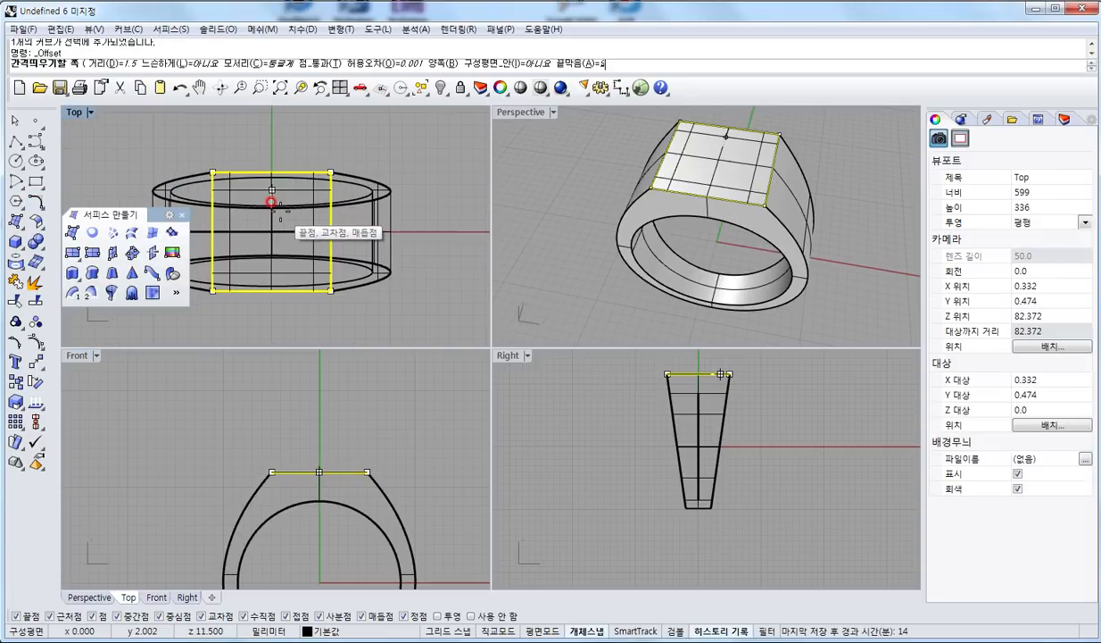
pyautogui.click(294, 188)
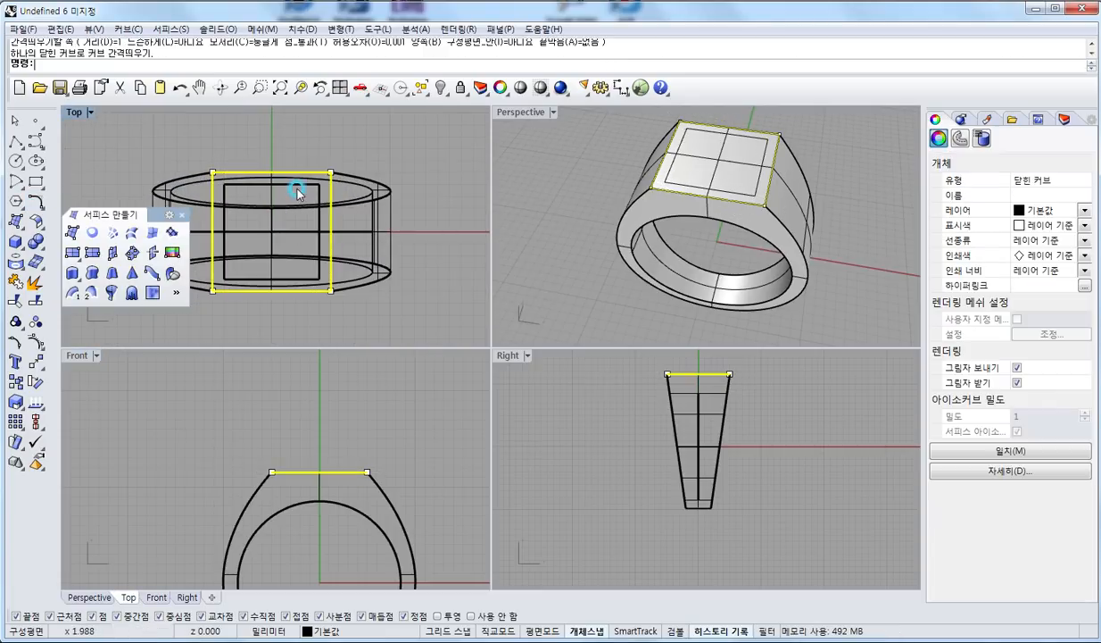
# - Extrude the inner offset square 1.5 mm to both sides of the ring's top face as an open surface
pyautogui.click(299, 186)
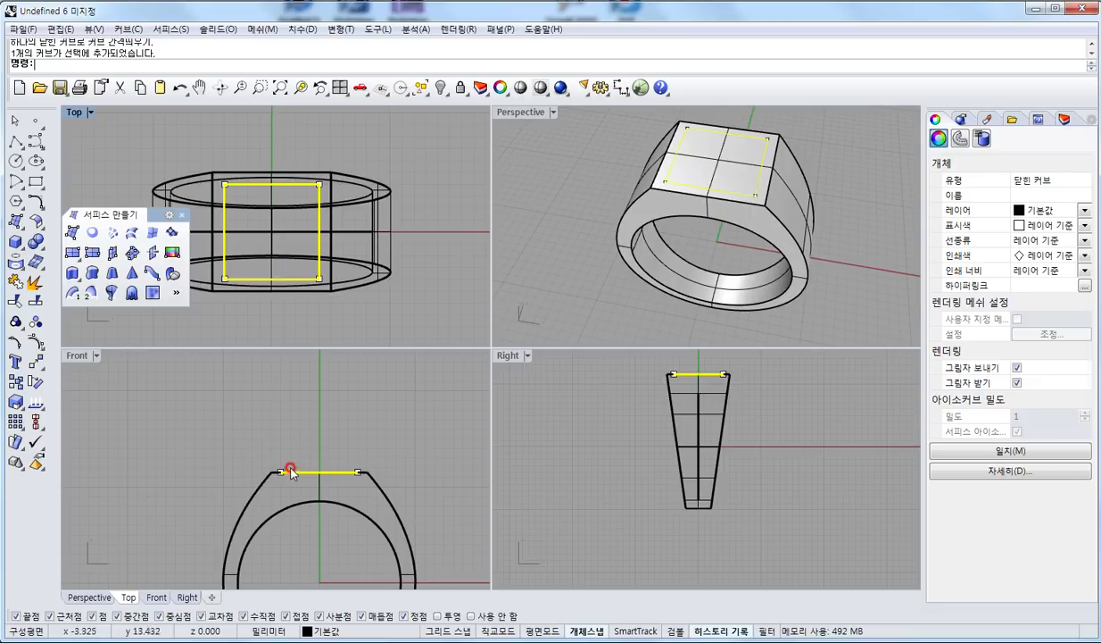
pyautogui.click(72, 272)
pyautogui.scroll(2, 359, 449)
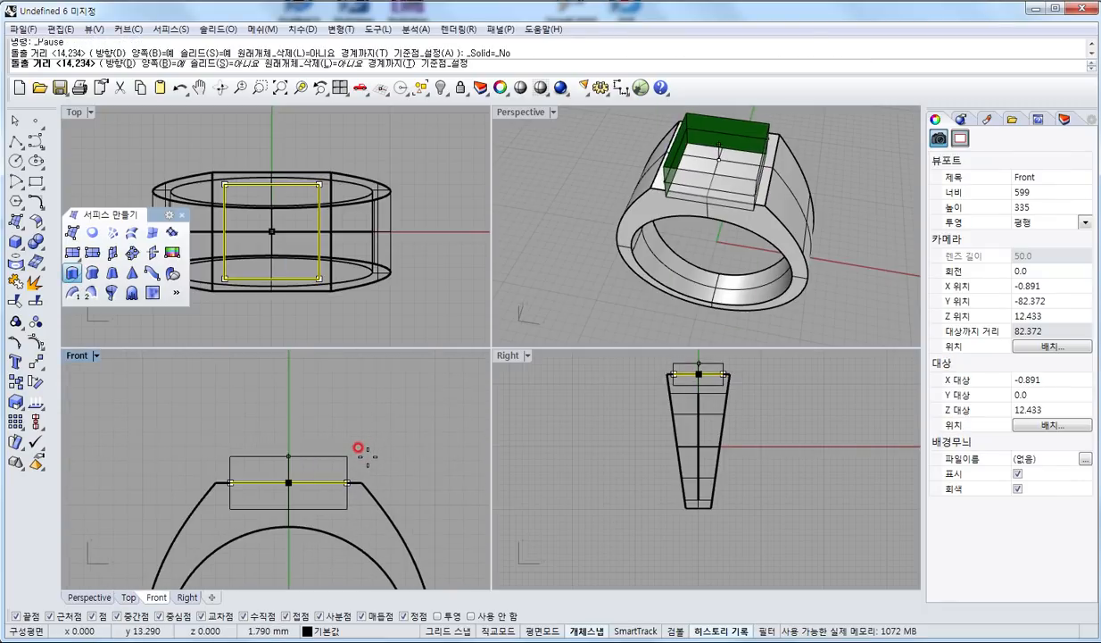
pyautogui.write('1.5')
pyautogui.press('Return')
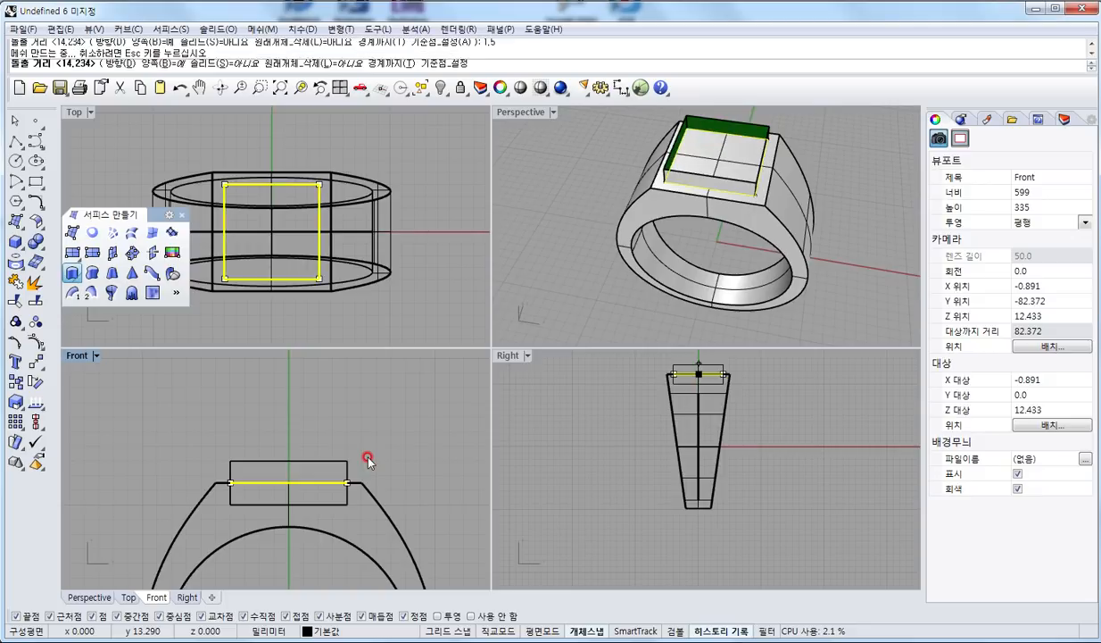
pyautogui.click(408, 428)
# - Cap the planar openings of the extruded square to make a closed box
pyautogui.click(714, 181)
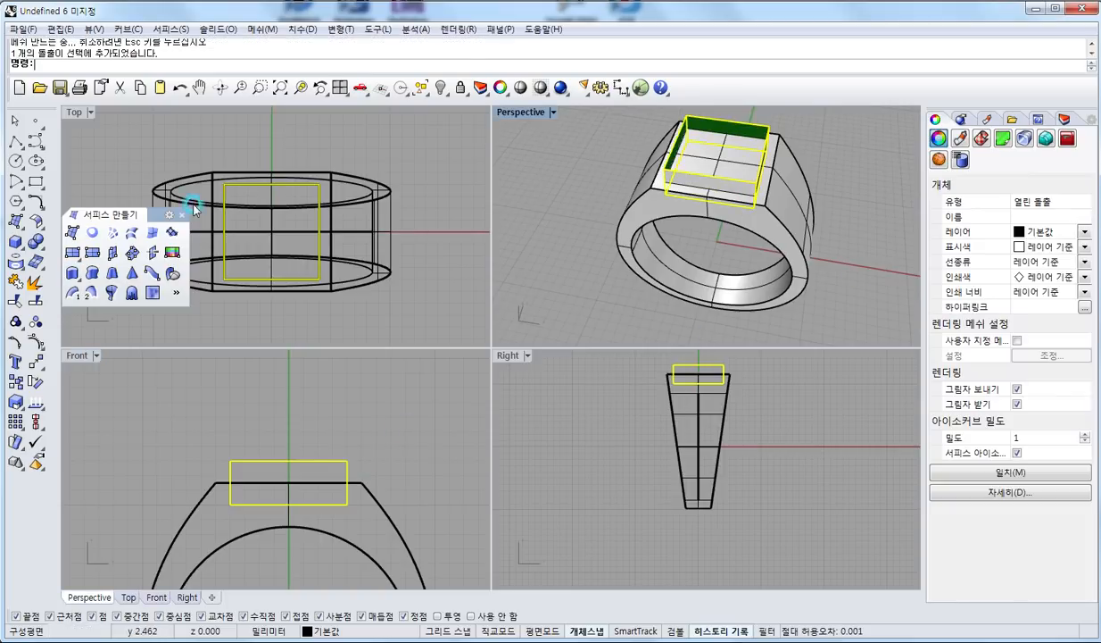
pyautogui.click(35, 242)
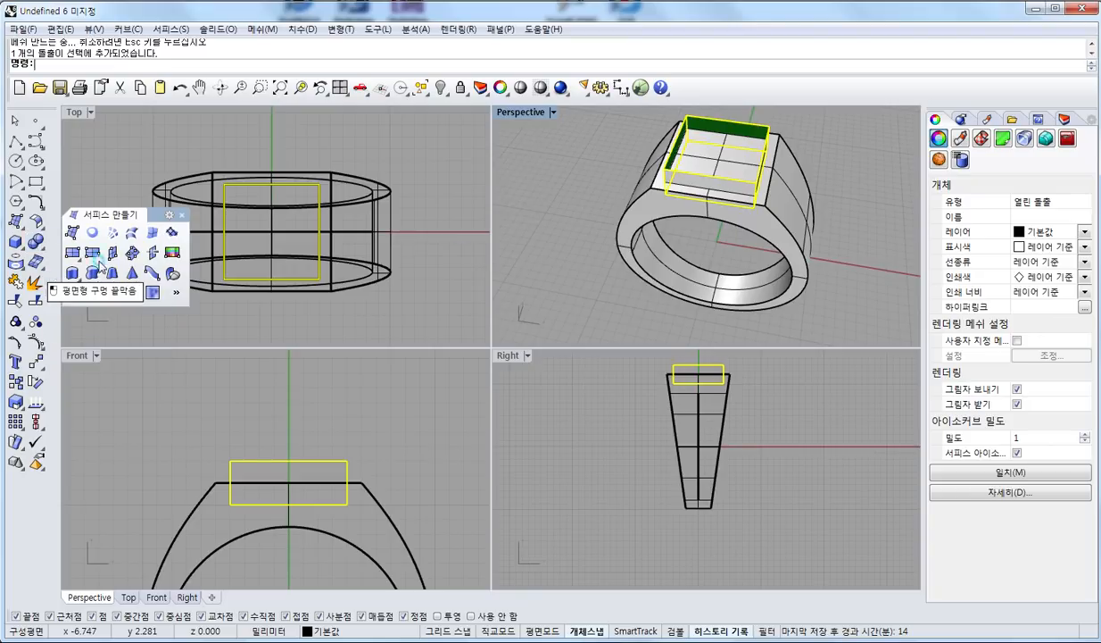
pyautogui.click(84, 247)
# - Subtract the box from the ring body with a Boolean Difference to cut a square recess into the top face
pyautogui.click(347, 236)
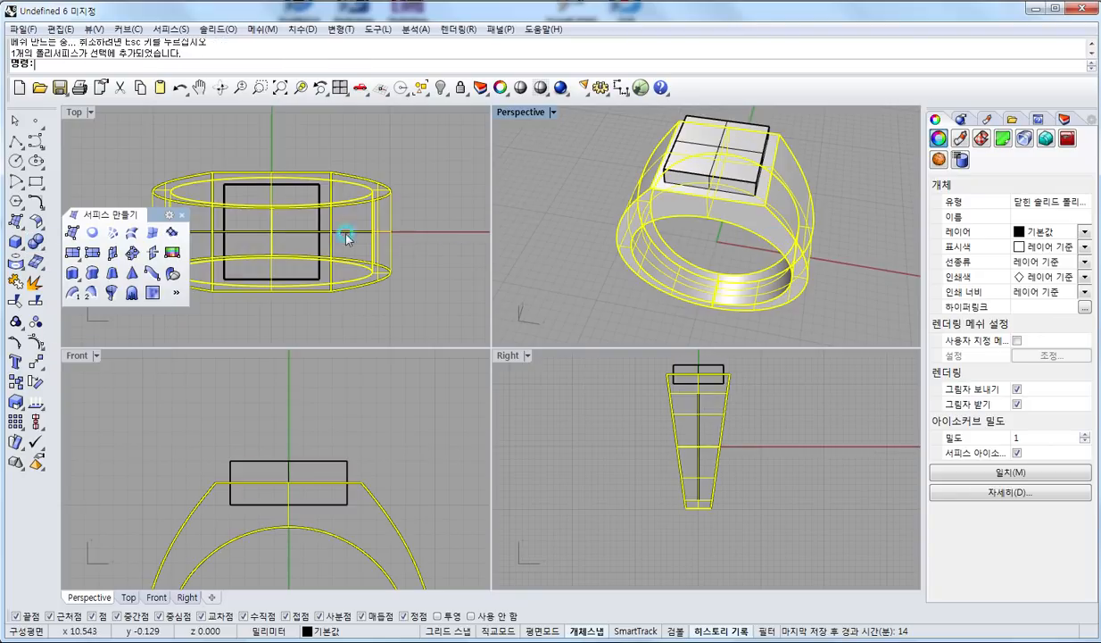
pyautogui.click(35, 242)
pyautogui.click(79, 249)
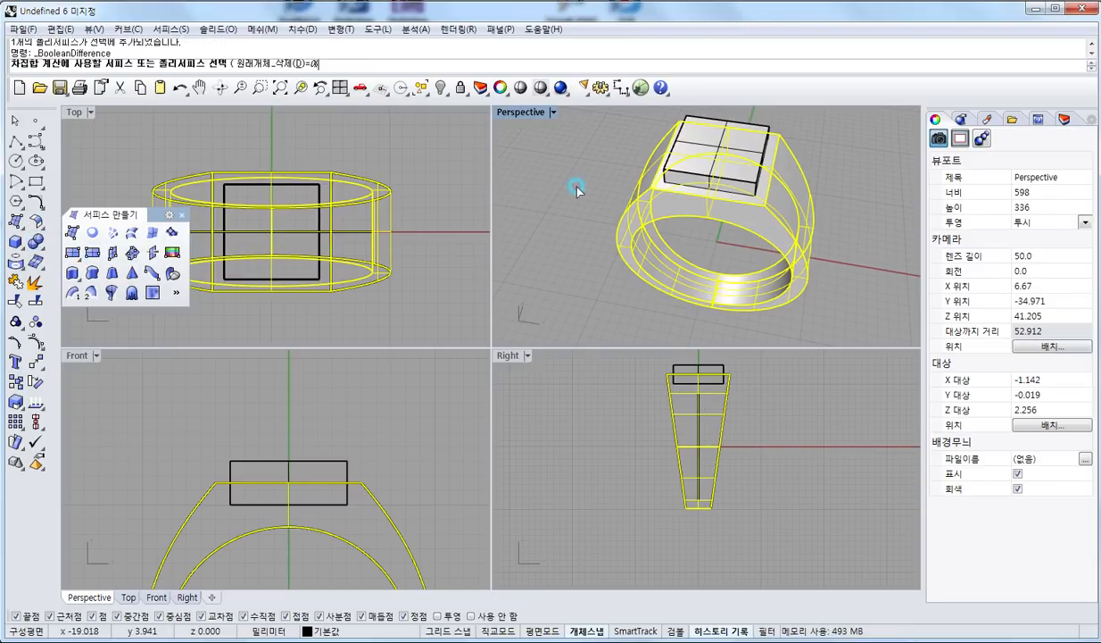
pyautogui.click(717, 177)
pyautogui.press('Return')
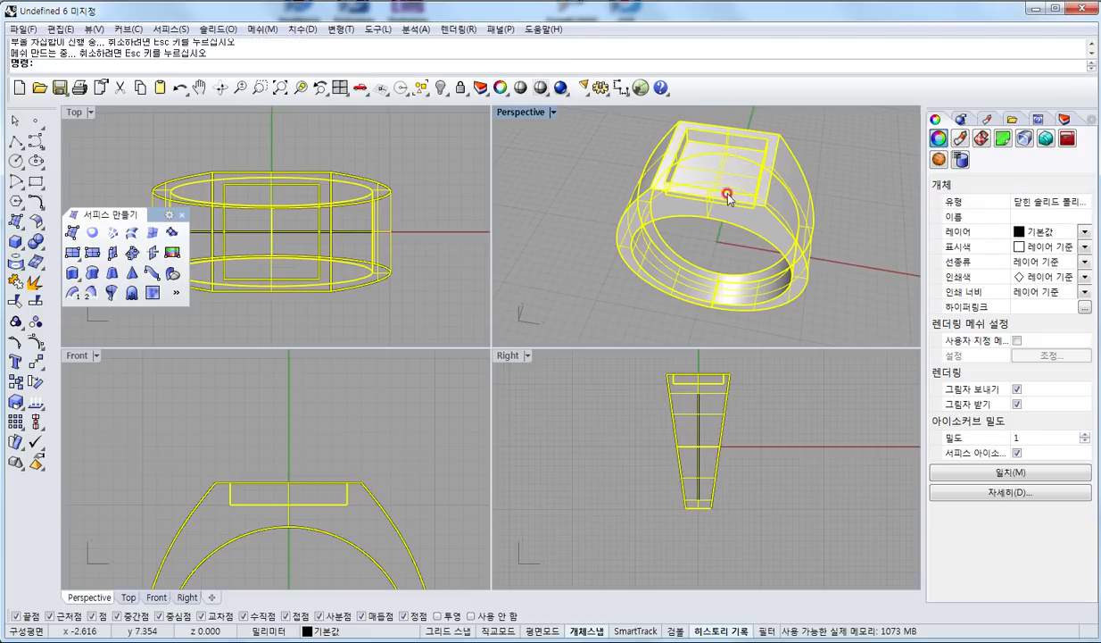
pyautogui.click(385, 320)
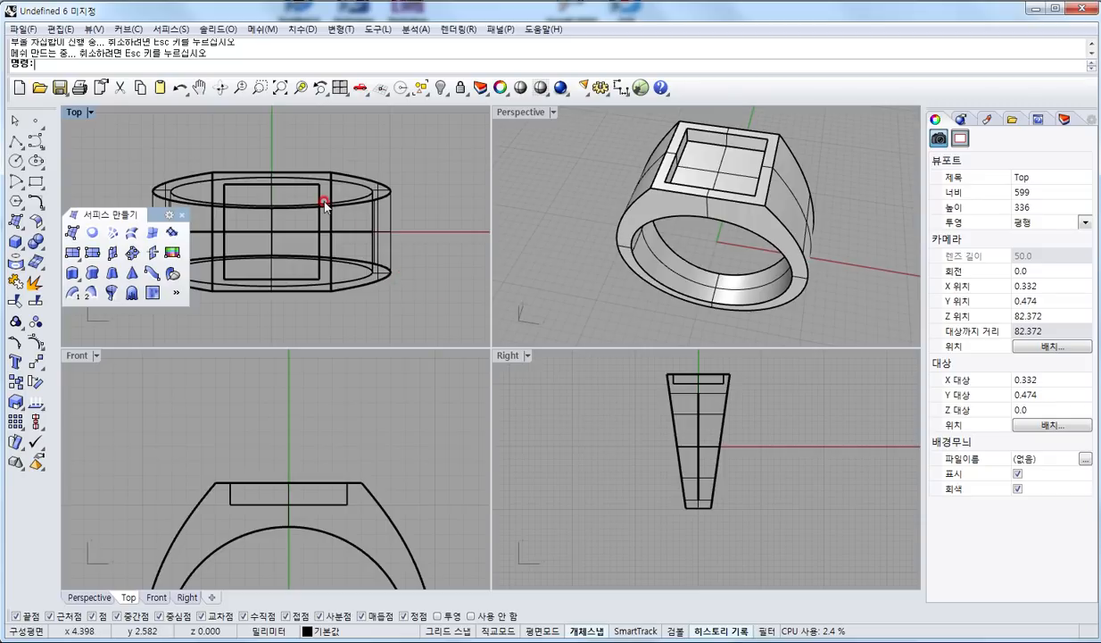
# - Fit the whole recessed ring in the Perspective view using Zoom Extents
pyautogui.moveTo(745, 240); pyautogui.dragTo(723, 231, button='right')
pyautogui.write('z')
pyautogui.press('Return')
pyautogui.write('e')
pyautogui.press('Return')
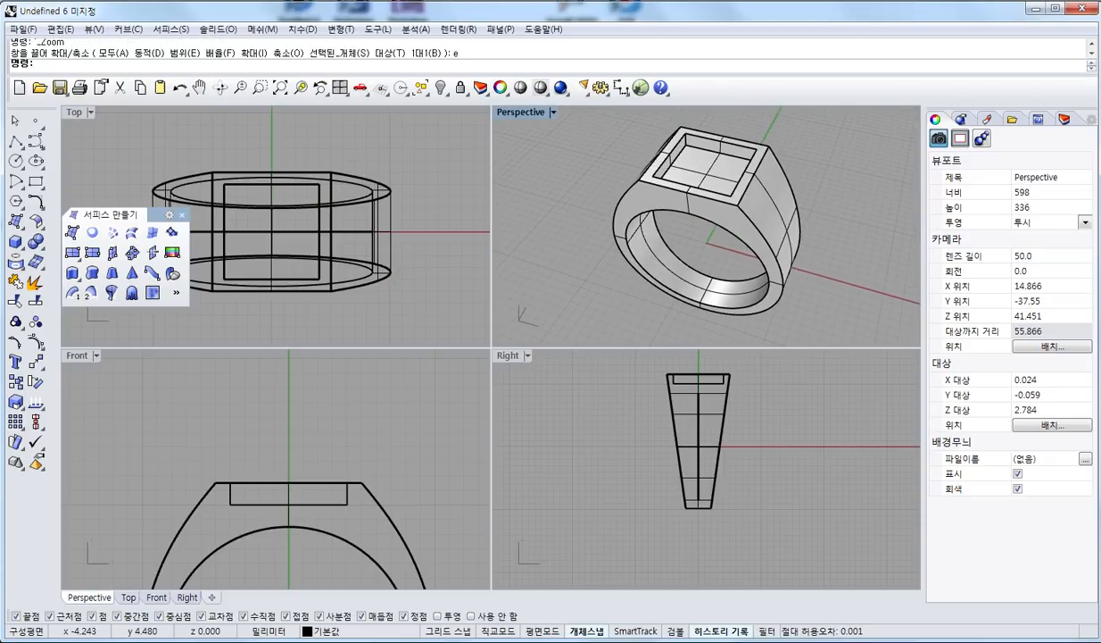